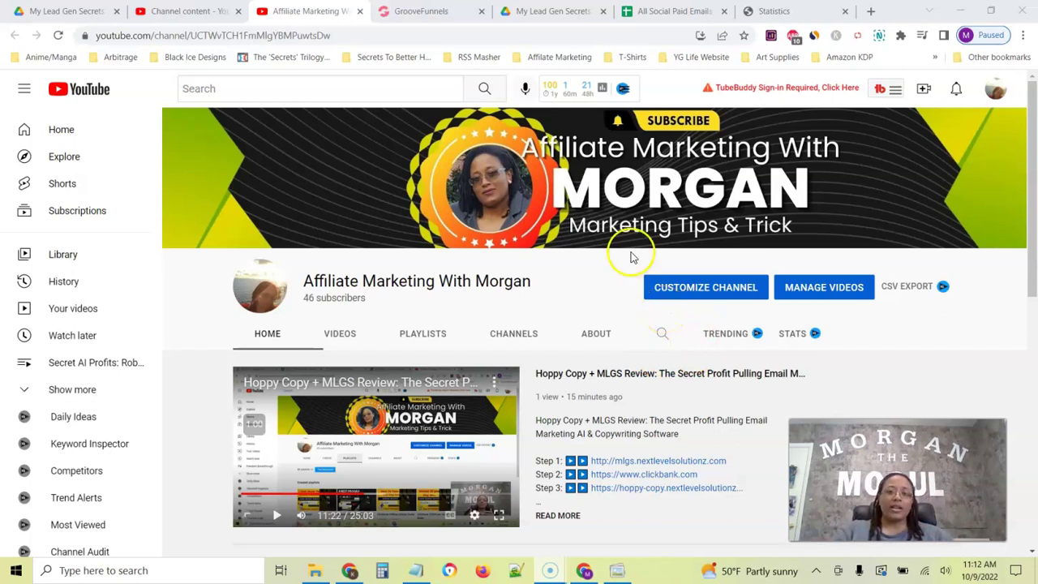
- Look over the Clickbank Affiliate Starter Guide playlist on the channel's home page, marking it on screen
scroll(632, 264, down, 3)
scroll(636, 270, down, 2)
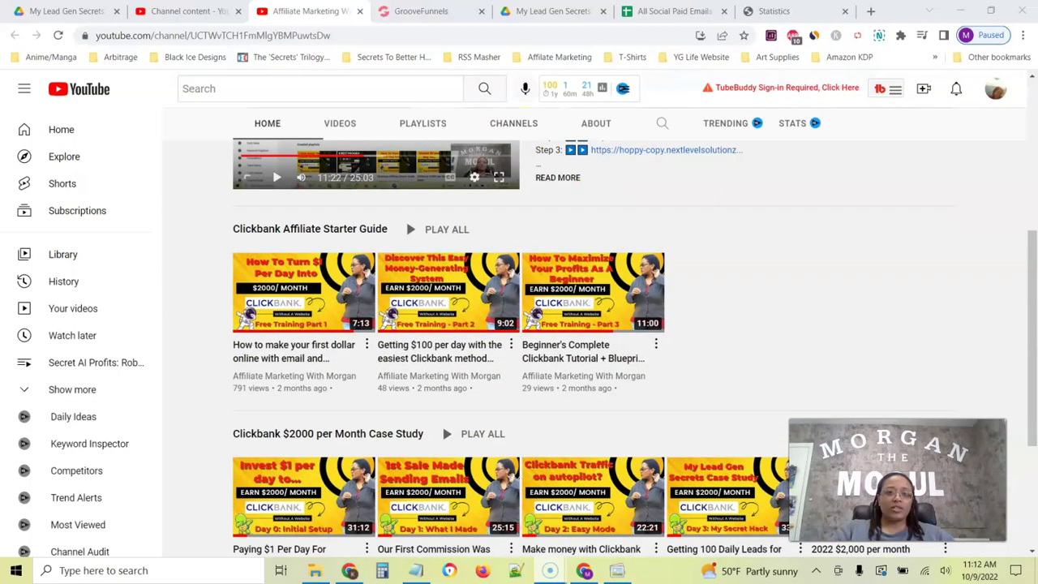
mouse_move(683, 233)
mouse_down()
mouse_move(417, 180)
mouse_move(189, 309)
mouse_move(684, 375)
mouse_move(717, 218)
mouse_move(480, 242)
mouse_move(237, 240)
mouse_up()
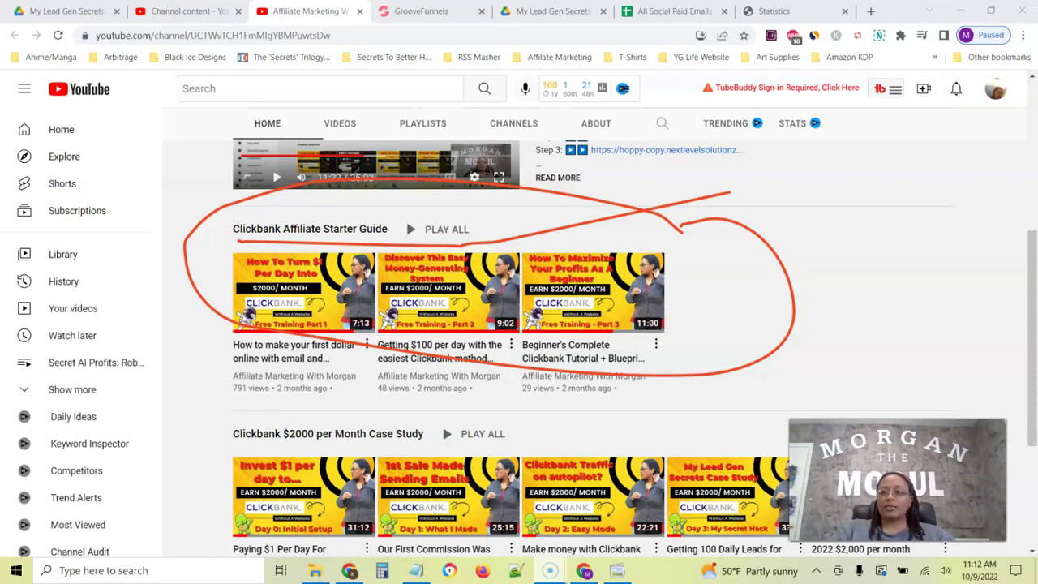
key(Escape)
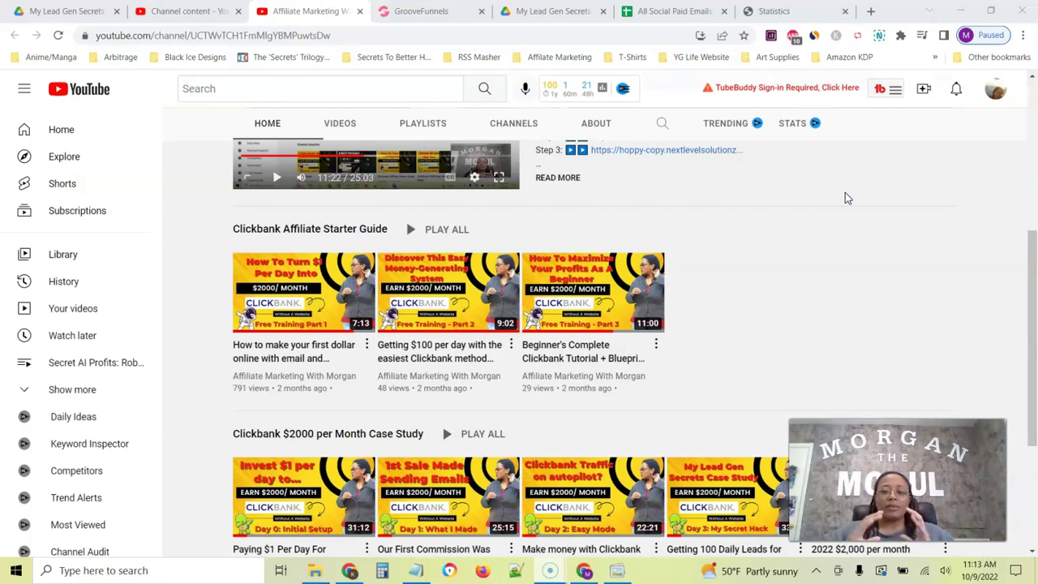
- Examine the Clickbank $2000 per Month Case Study playlist, underline its title, and view the Secret AI Profits section below
click(863, 207)
click(857, 219)
scroll(856, 221, down, 1)
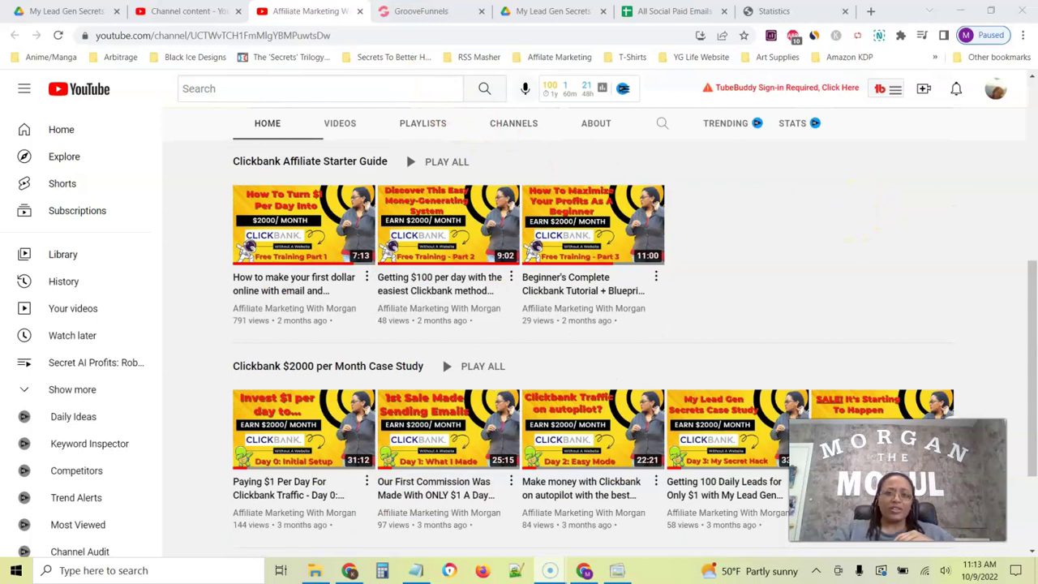
drag(239, 372, 430, 375)
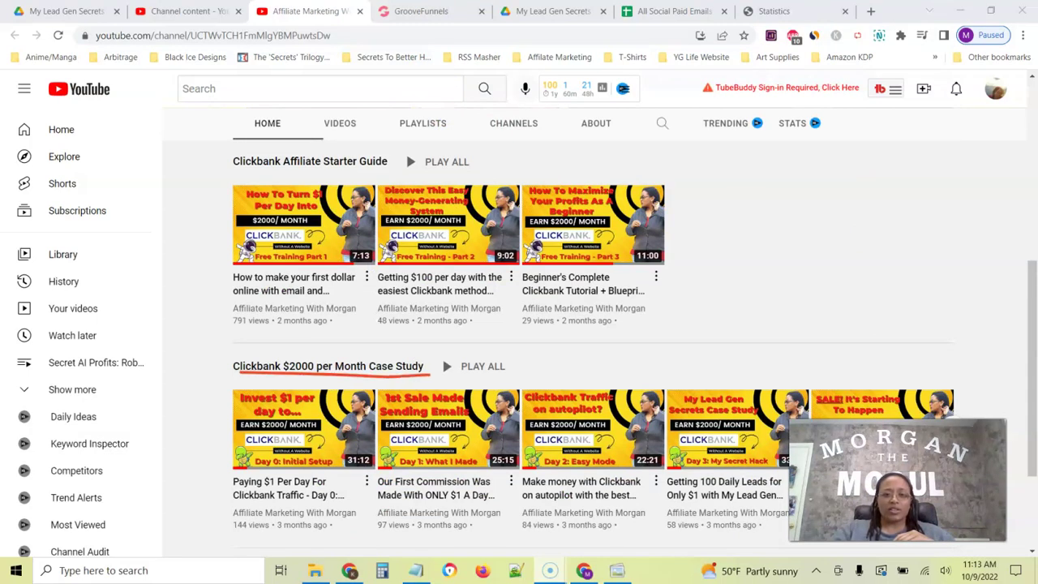
click(791, 235)
scroll(793, 237, down, 2)
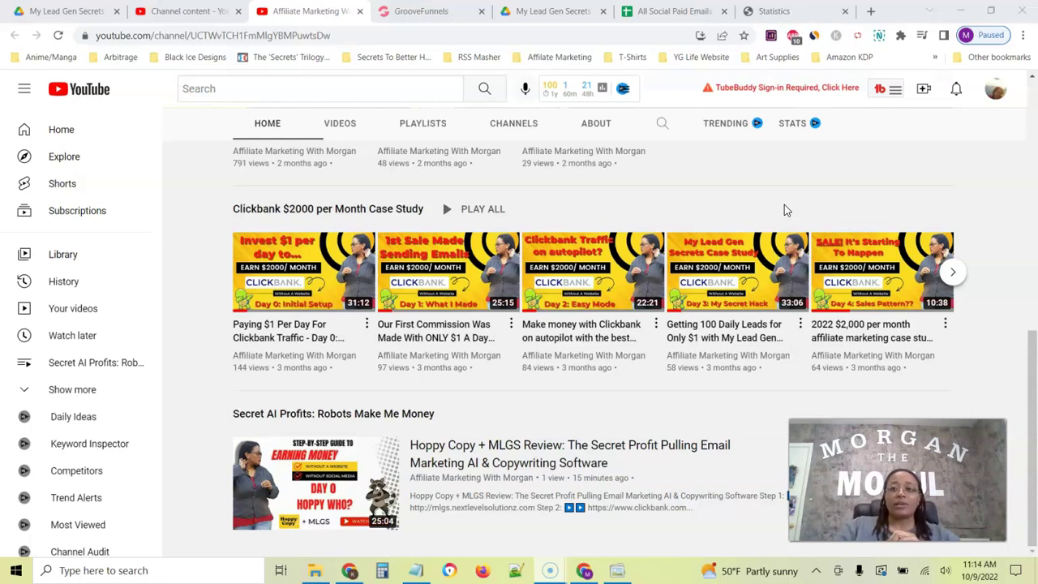
- Switch to the MyLeadGenSecret statistics page and look over its opens and clicks chart and mailing results
click(779, 11)
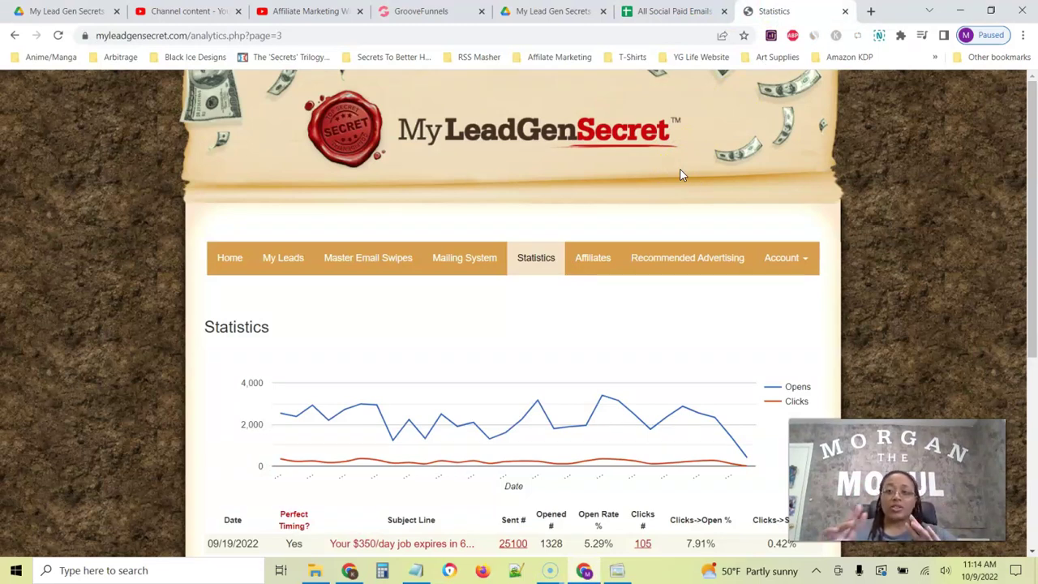
click(778, 171)
scroll(780, 168, down, 4)
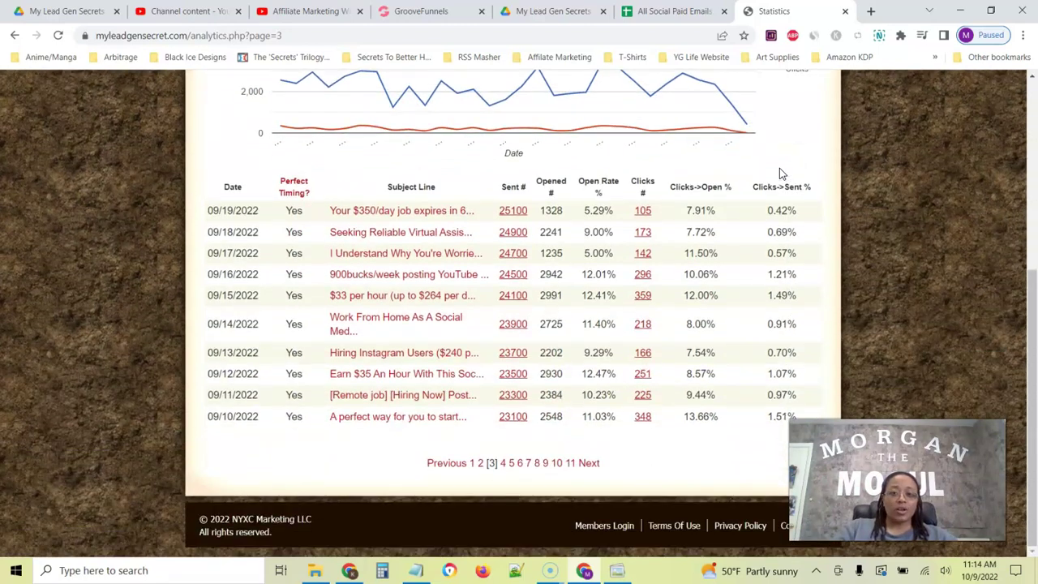
click(582, 180)
scroll(583, 180, up, 4)
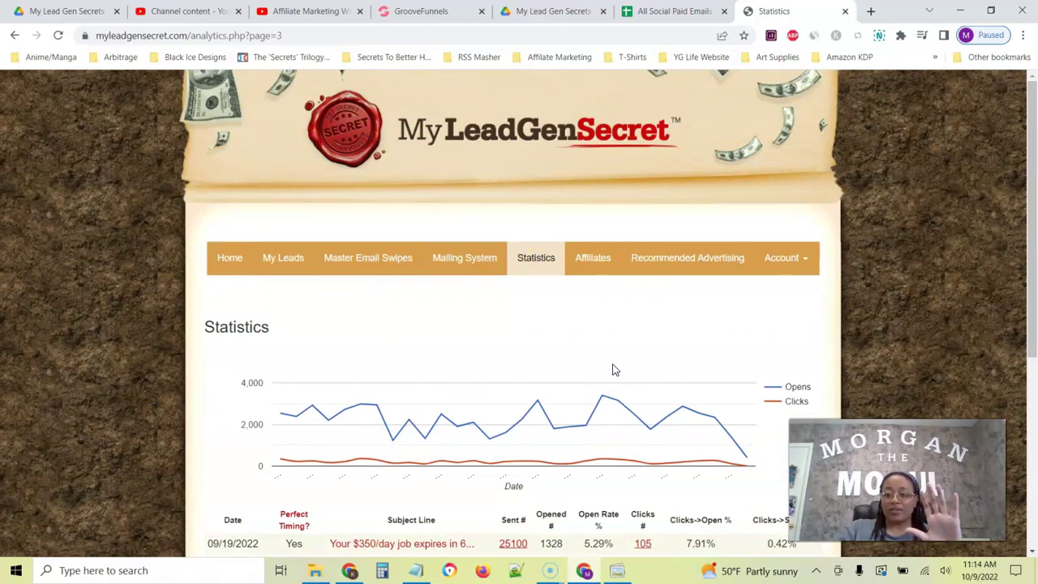
- Examine the mailing statistics table, highlighting the rows dated 09/10/2022 through 09/12/2022
scroll(615, 370, down, 2)
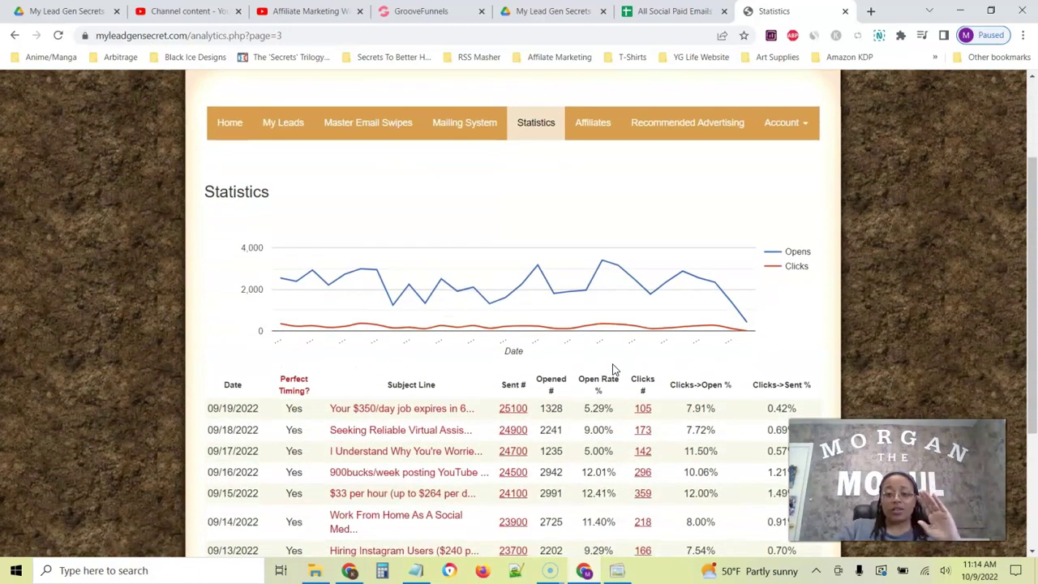
scroll(615, 370, down, 1)
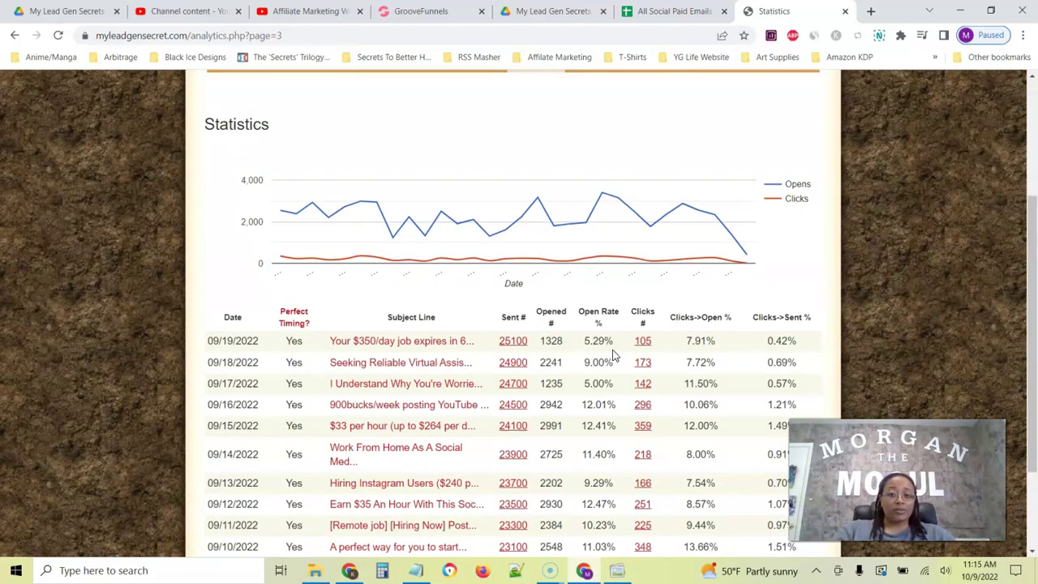
scroll(634, 383, down, 1)
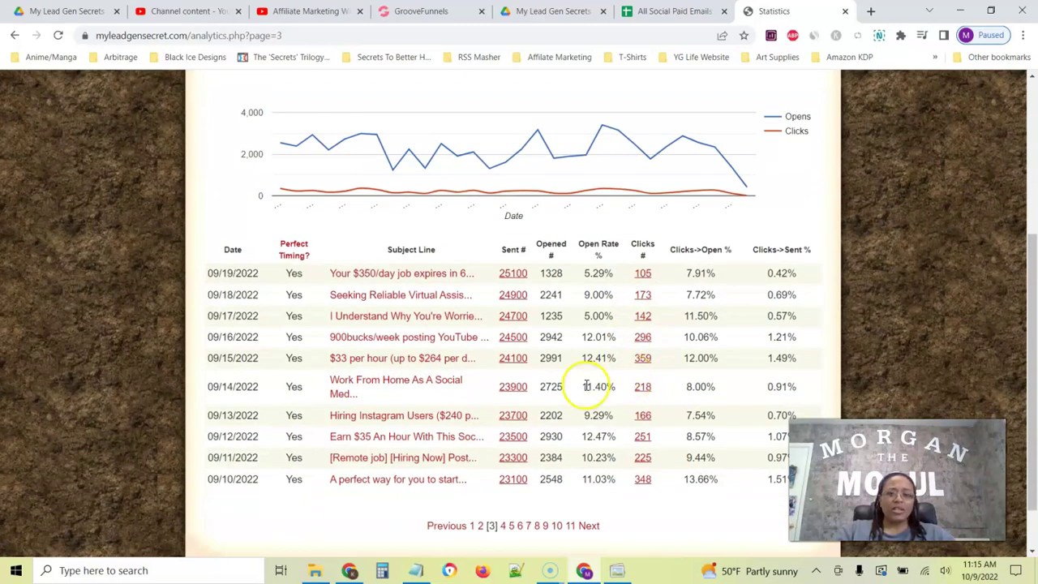
drag(210, 437, 811, 290)
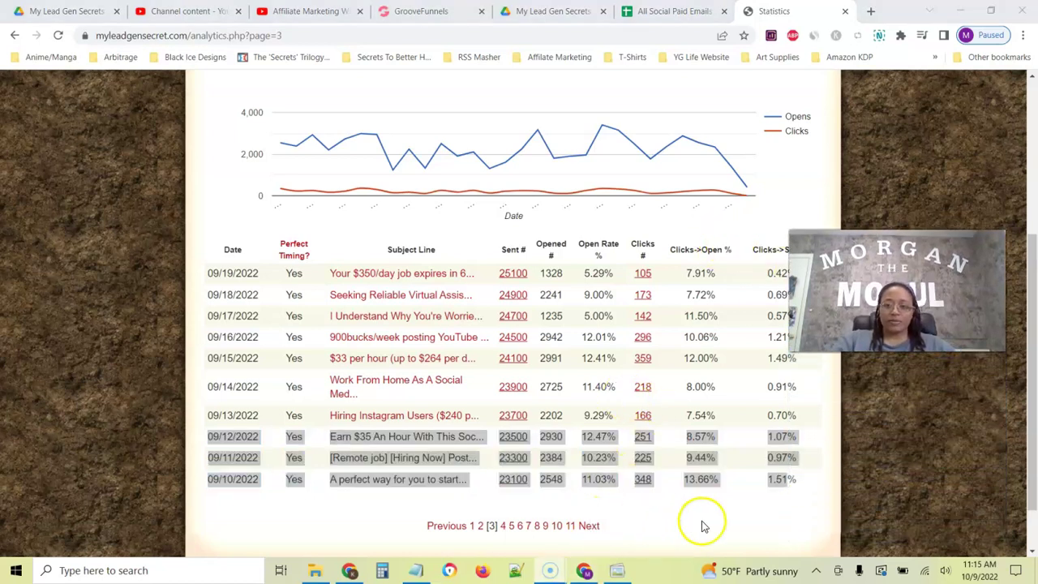
click(755, 513)
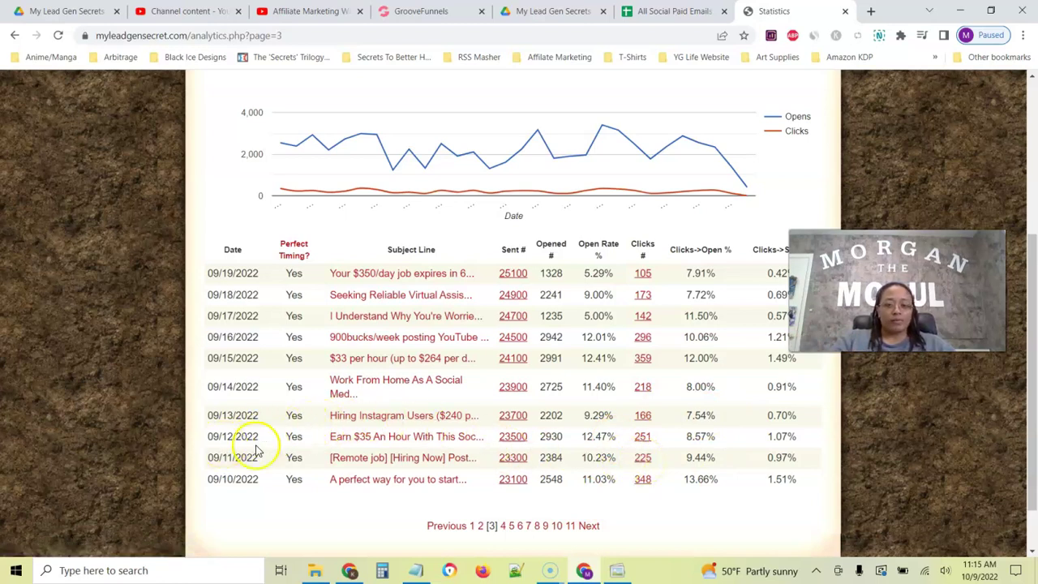
- Open the 09/12/2022 email about earning $35 an hour and skim its body text
click(409, 437)
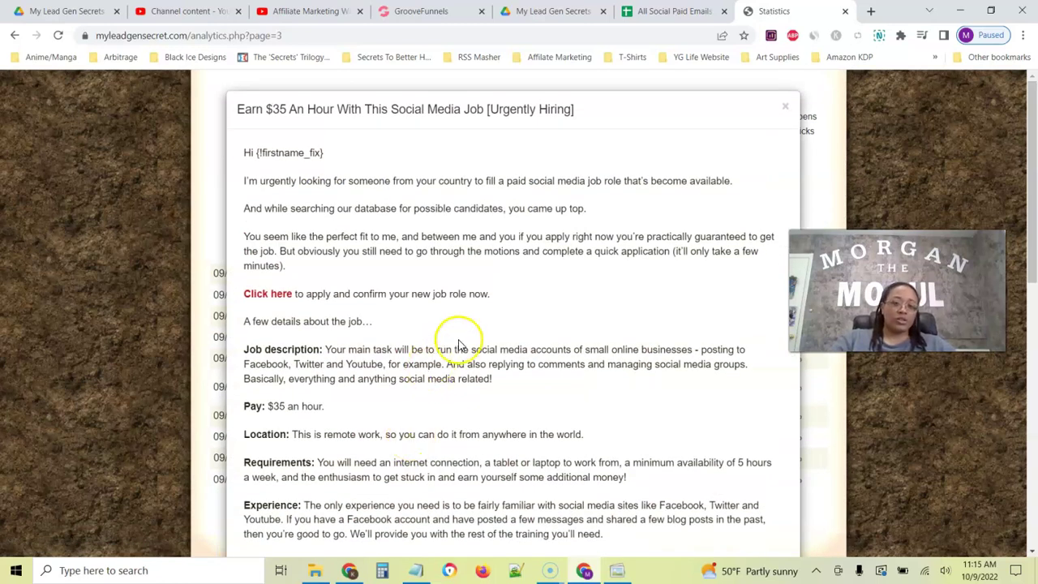
scroll(451, 341, down, 2)
scroll(463, 345, down, 1)
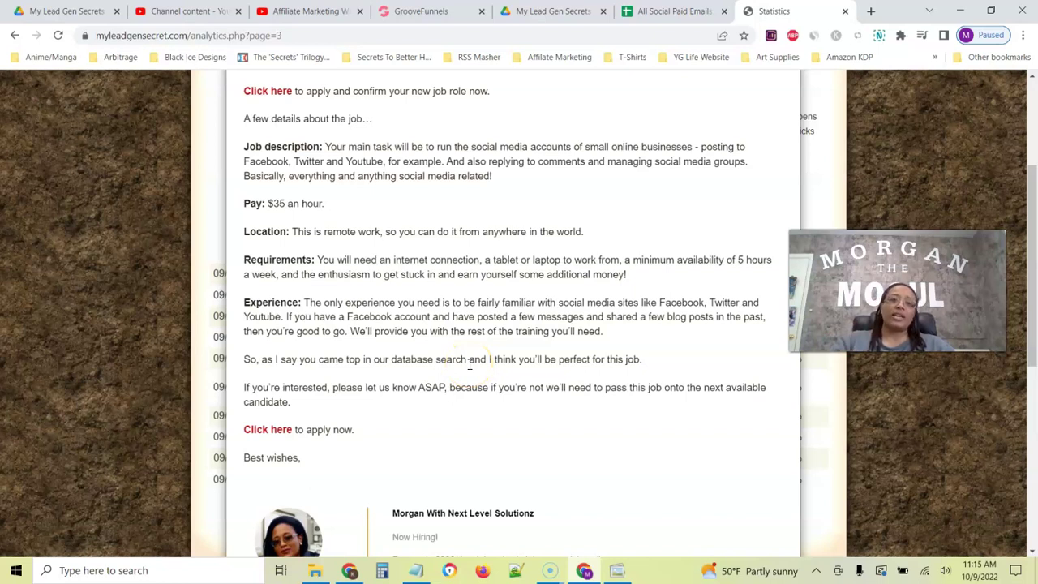
scroll(477, 371, up, 1)
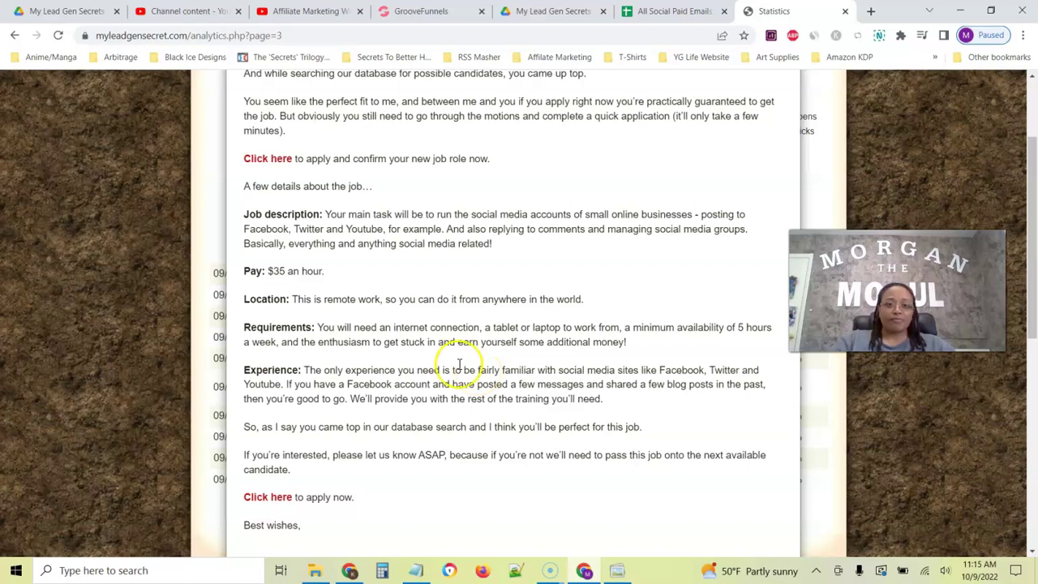
scroll(460, 365, up, 2)
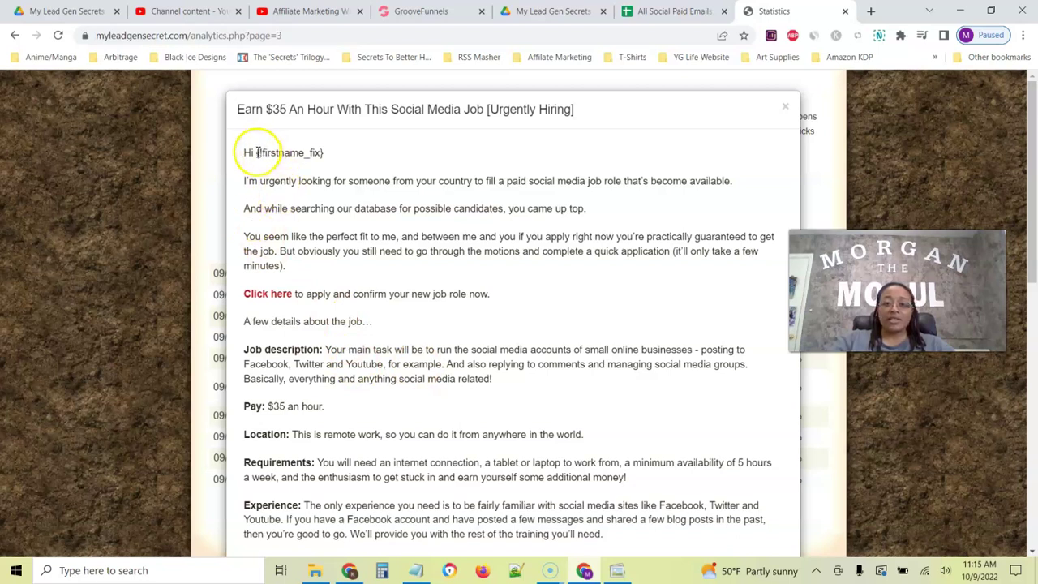
- Read the email's opening, highlighting the {!firstname_fix} greeting placeholder and key phrases in the first two paragraphs
drag(257, 153, 324, 151)
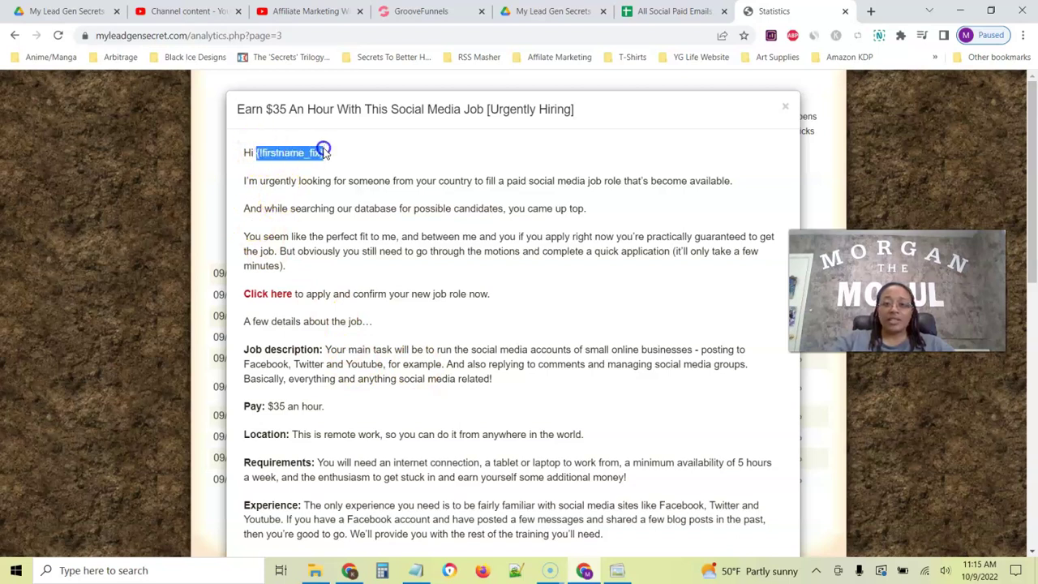
click(342, 162)
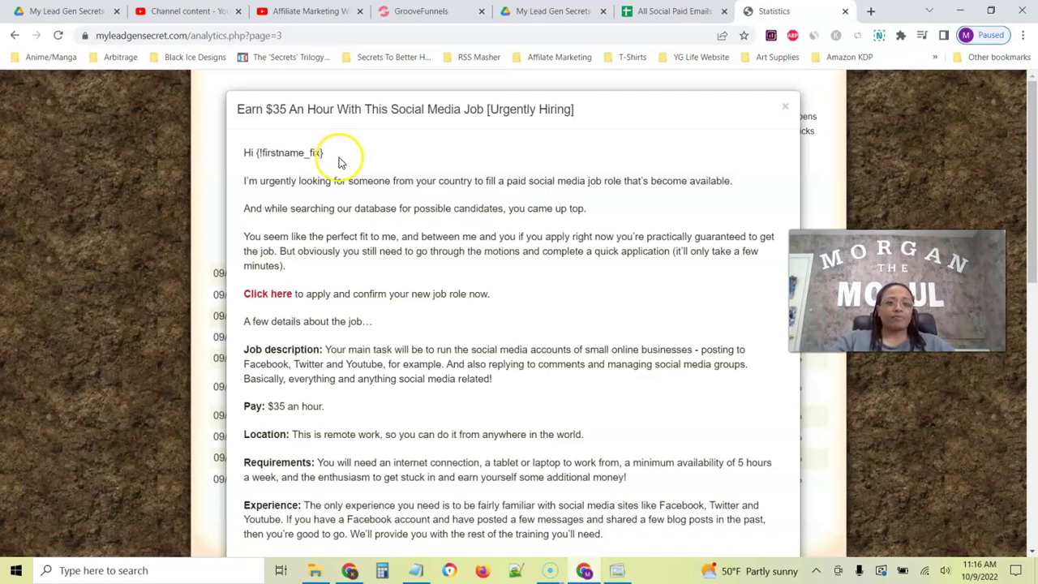
drag(417, 181, 656, 180)
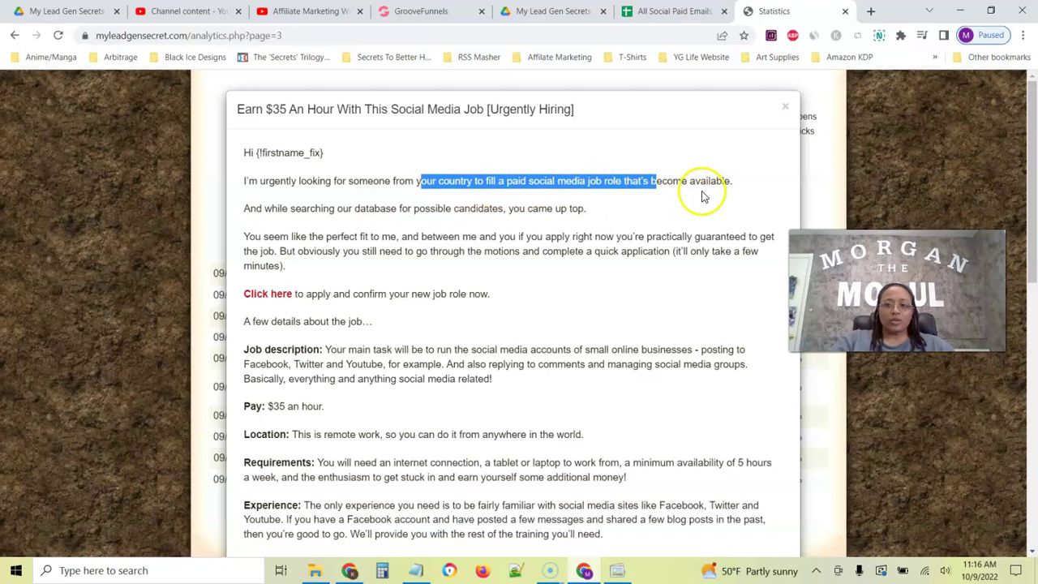
click(696, 193)
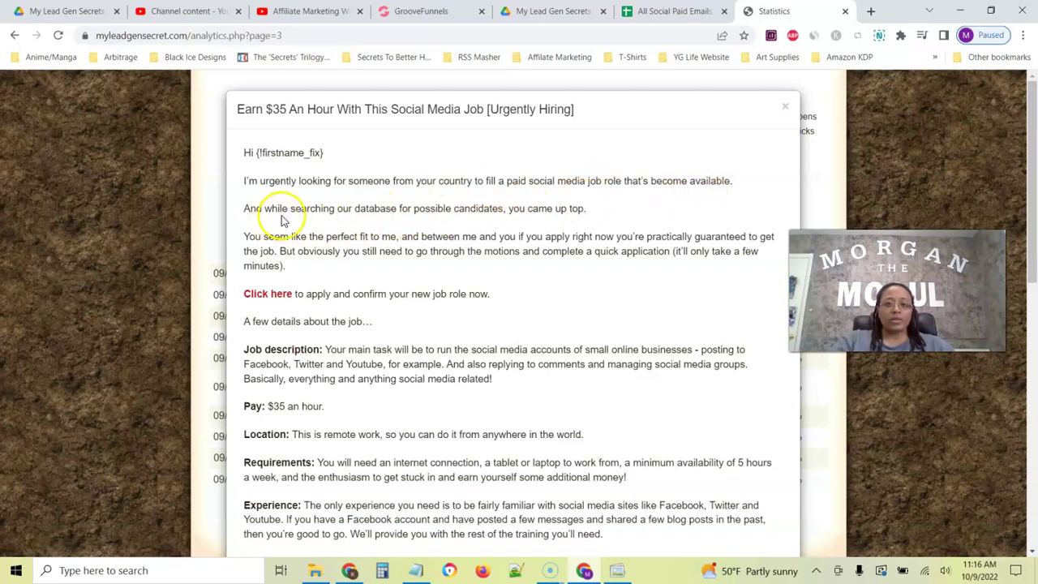
drag(336, 214, 410, 211)
click(529, 256)
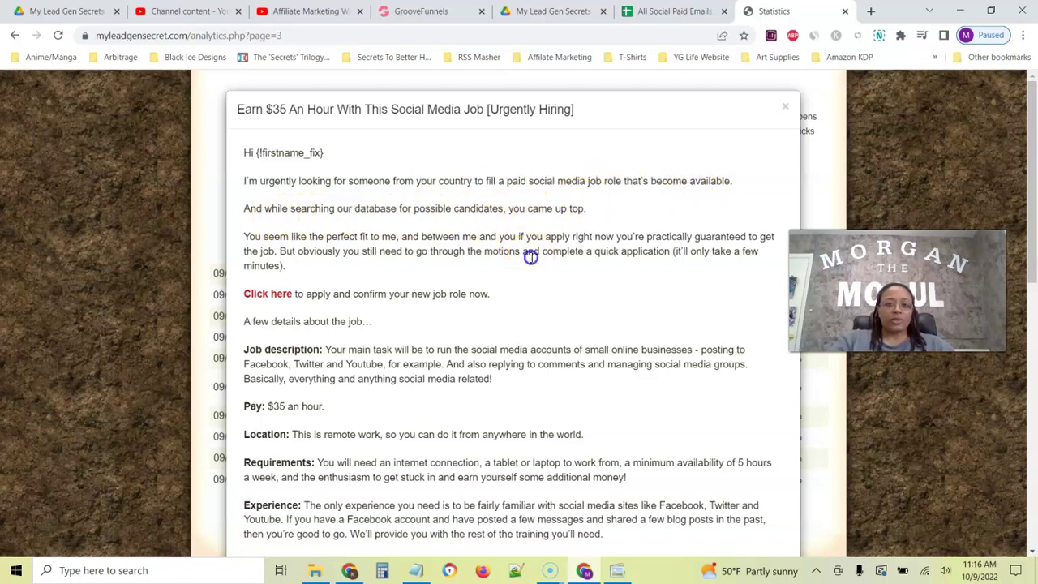
- Read the rest of the $35-an-hour email, from the job description down to the signature block
scroll(532, 257, down, 1)
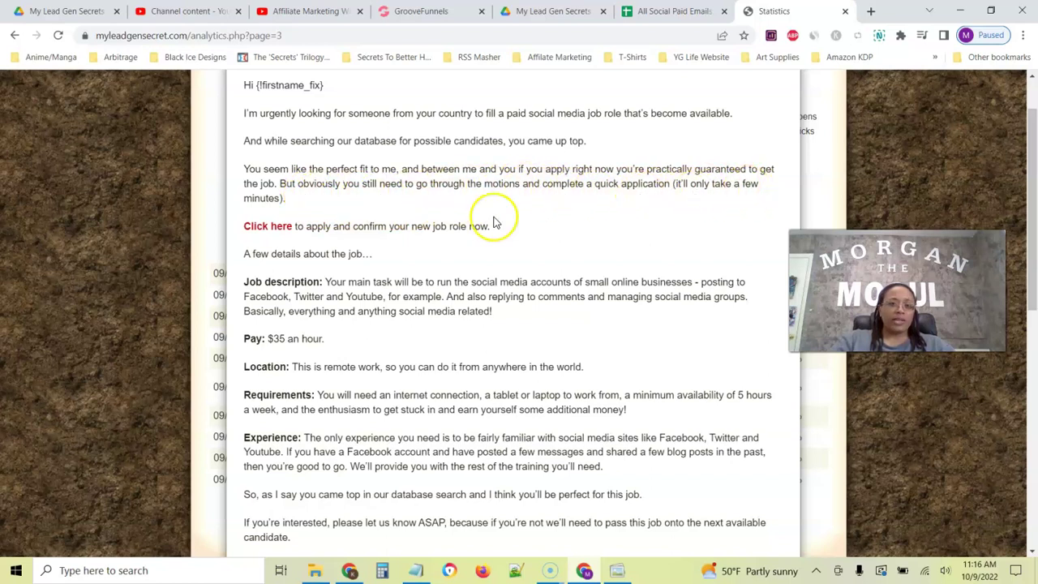
scroll(351, 251, down, 1)
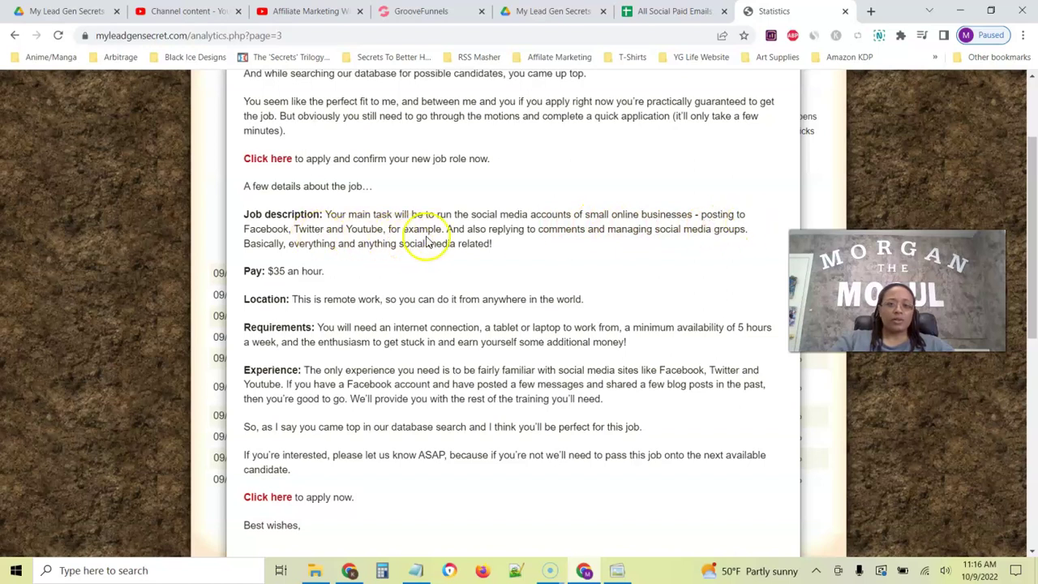
scroll(519, 244, down, 2)
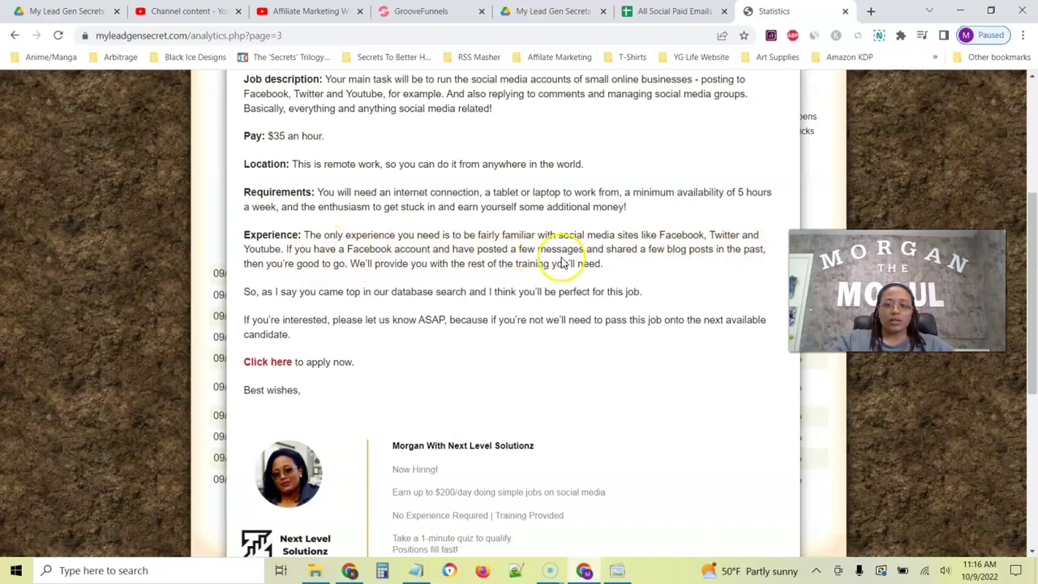
scroll(470, 256, down, 1)
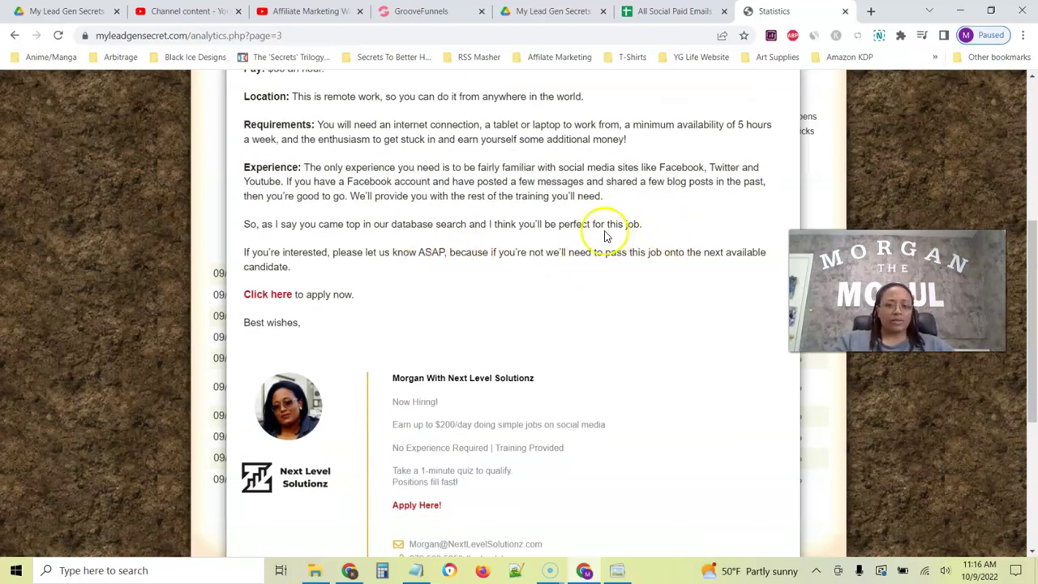
scroll(604, 236, up, 1)
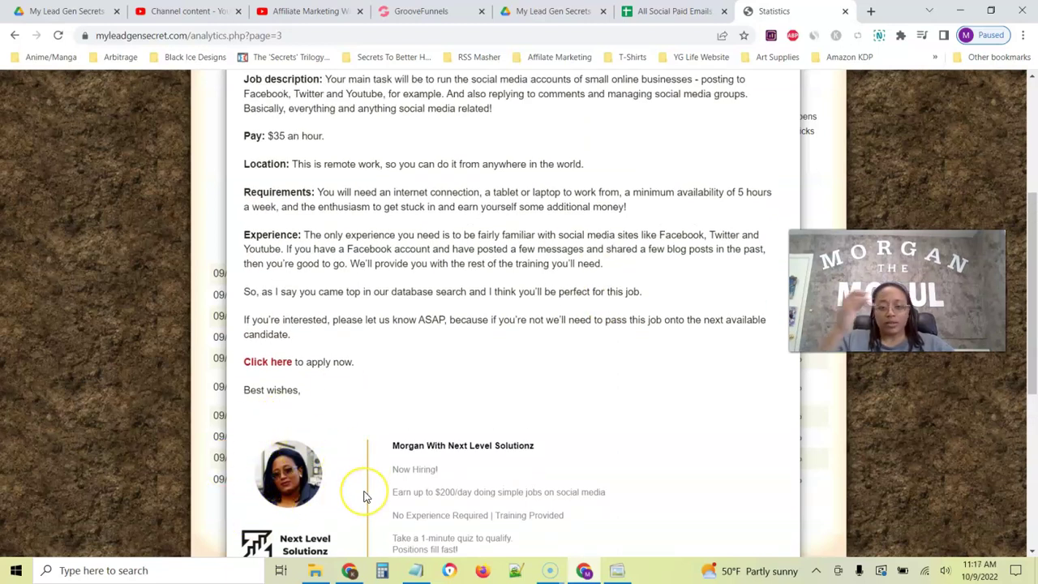
scroll(484, 433, up, 4)
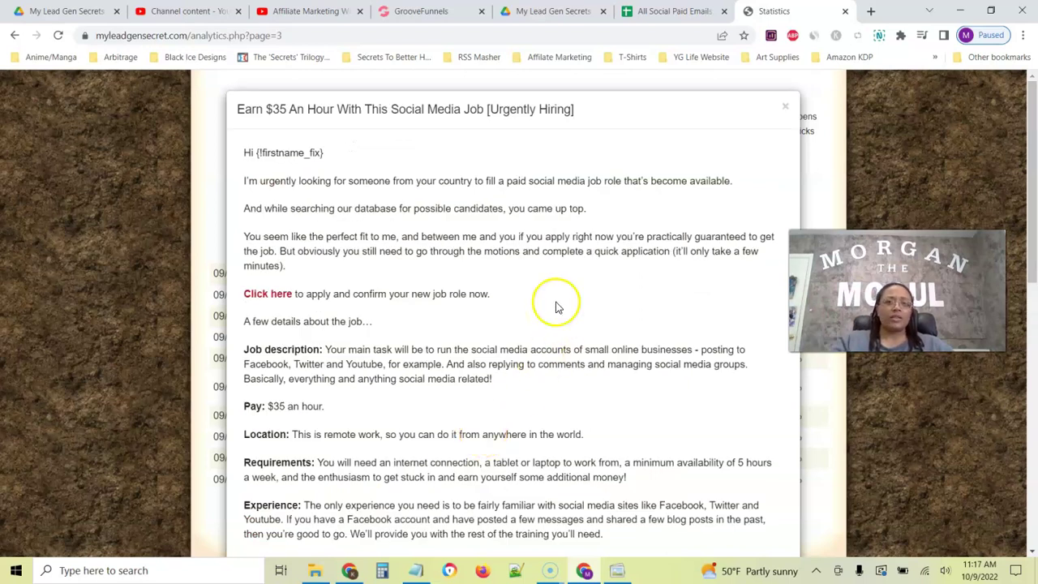
- Check the subject list in the All Social Paid Emails spreadsheet, then highlight the subject line of the opened $35-an-hour email
click(649, 12)
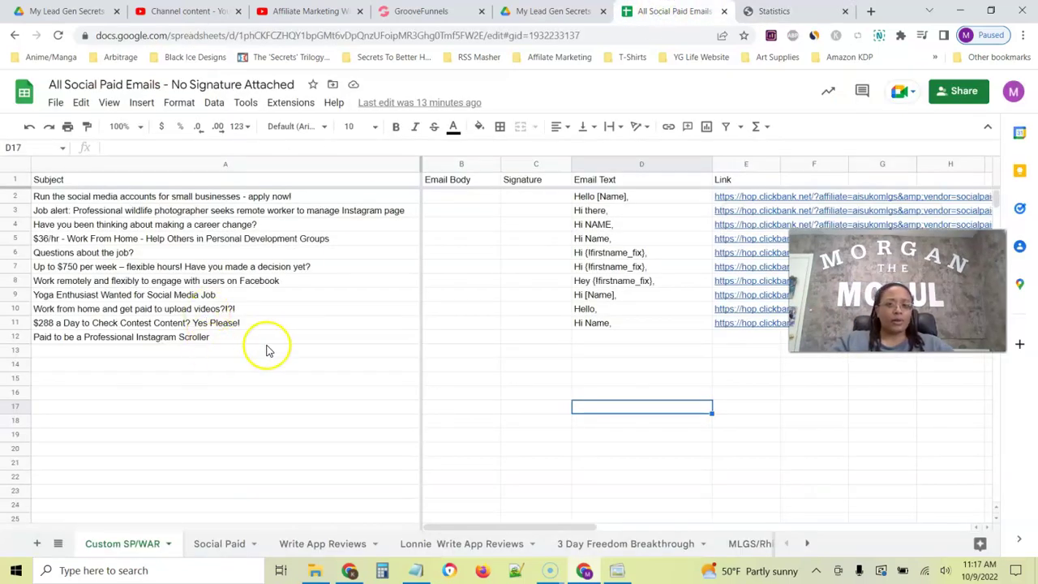
click(777, 14)
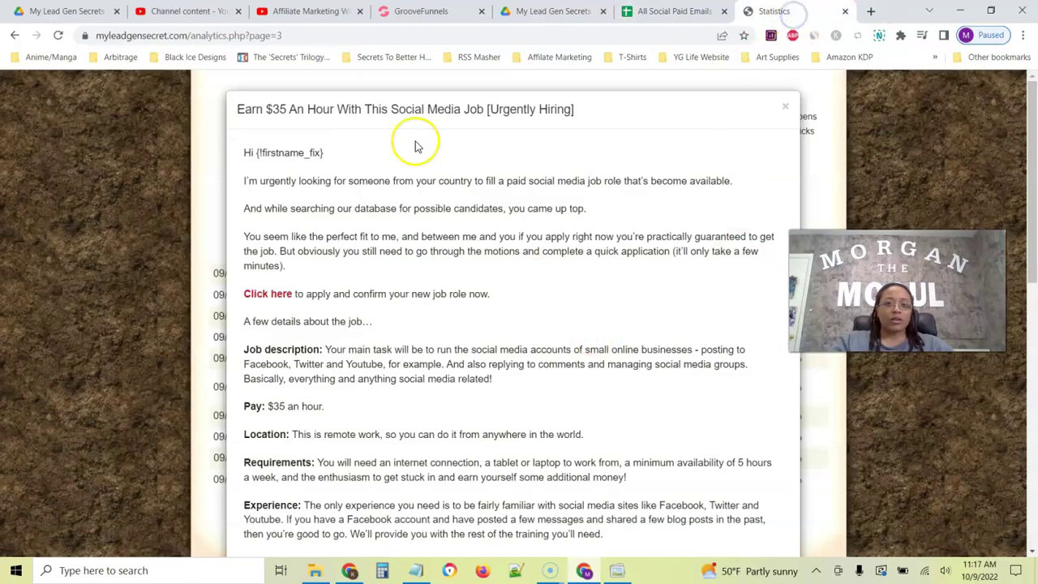
drag(238, 109, 565, 109)
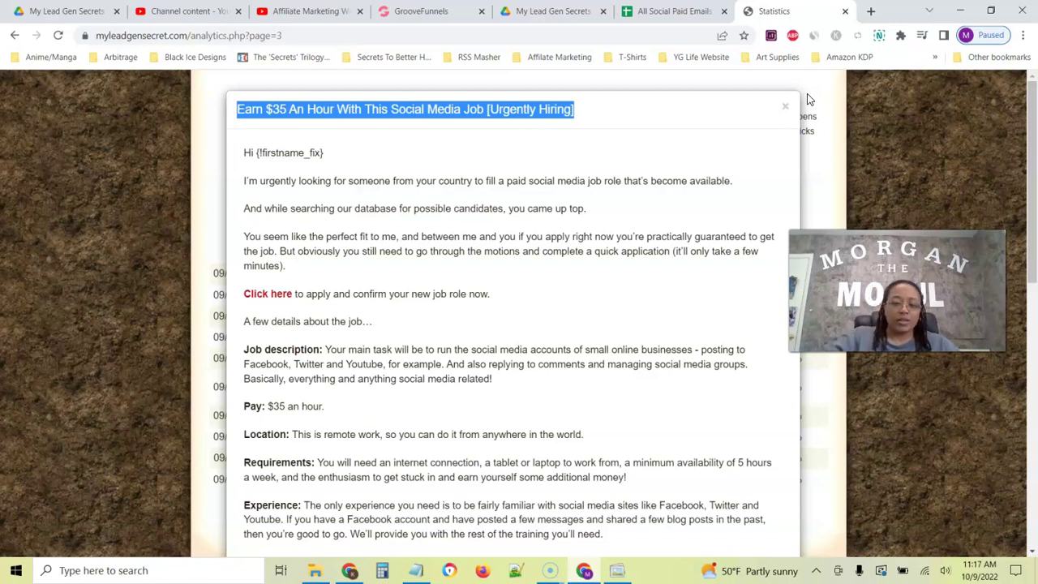
- In the All Social Paid Emails spreadsheet, expand the email text in D2 for the small-business social media accounts subject
click(684, 11)
click(335, 198)
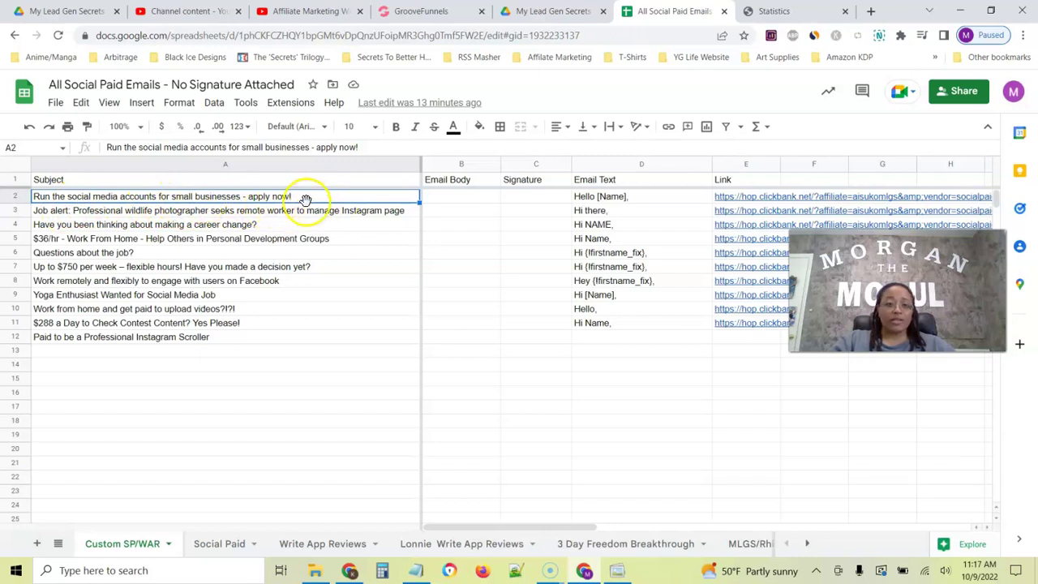
click(641, 200)
double_click(640, 198)
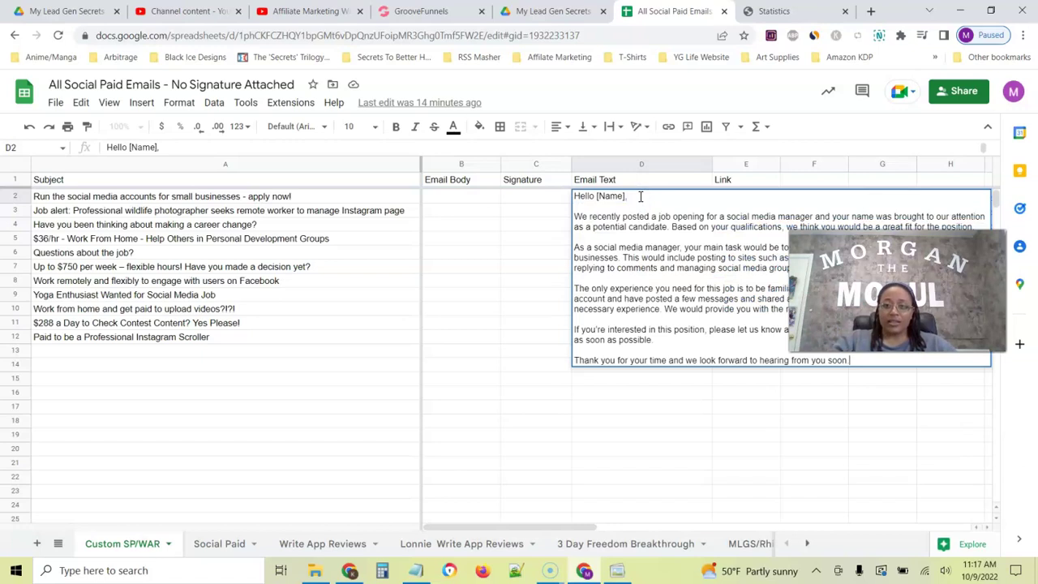
click(645, 232)
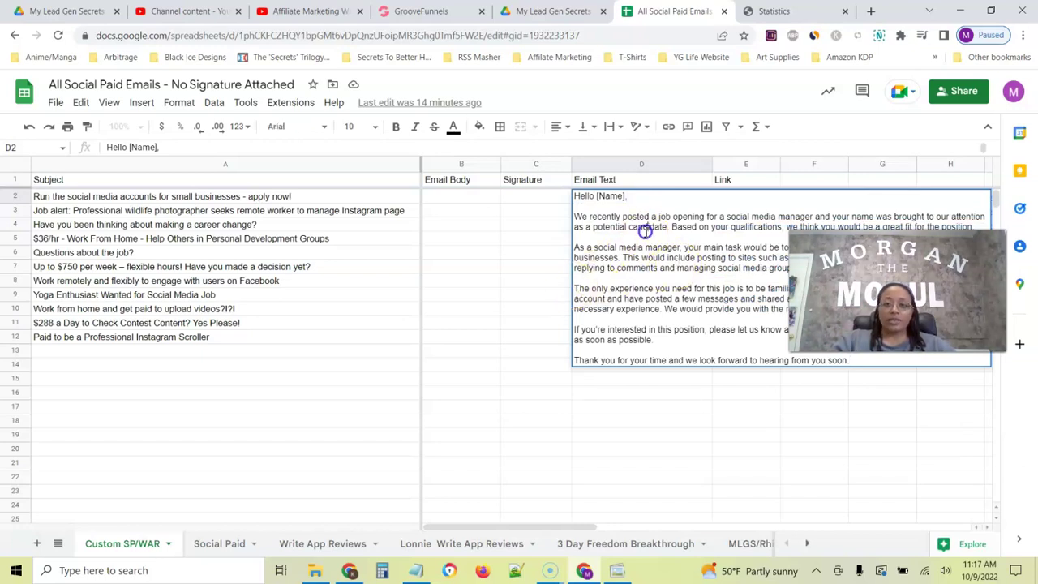
- Copy the full email text from D2 for the small-business social media accounts subject, leaving the cell's contents as they are
click(497, 313)
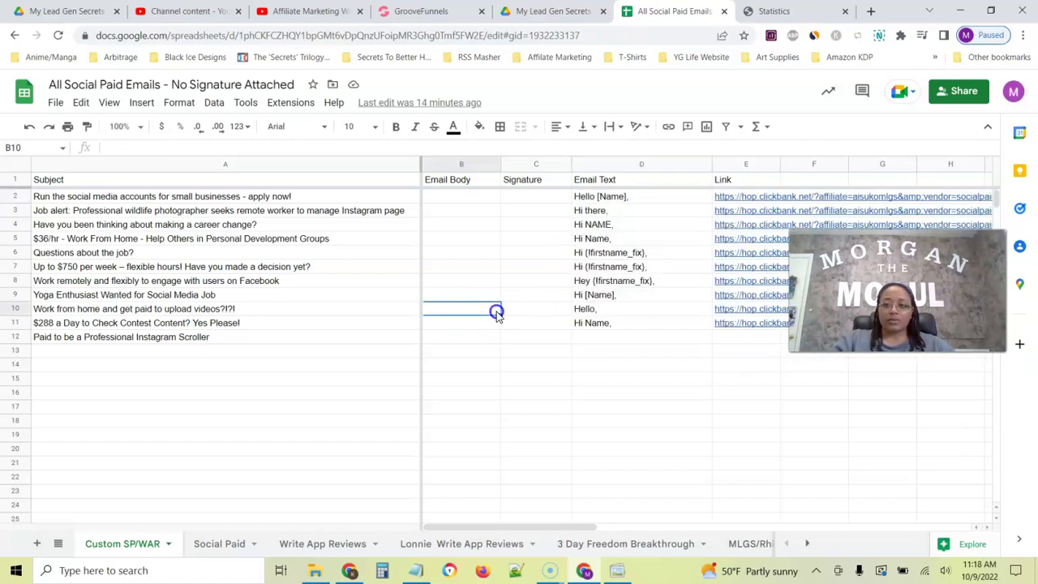
drag(791, 313, 783, 438)
double_click(633, 196)
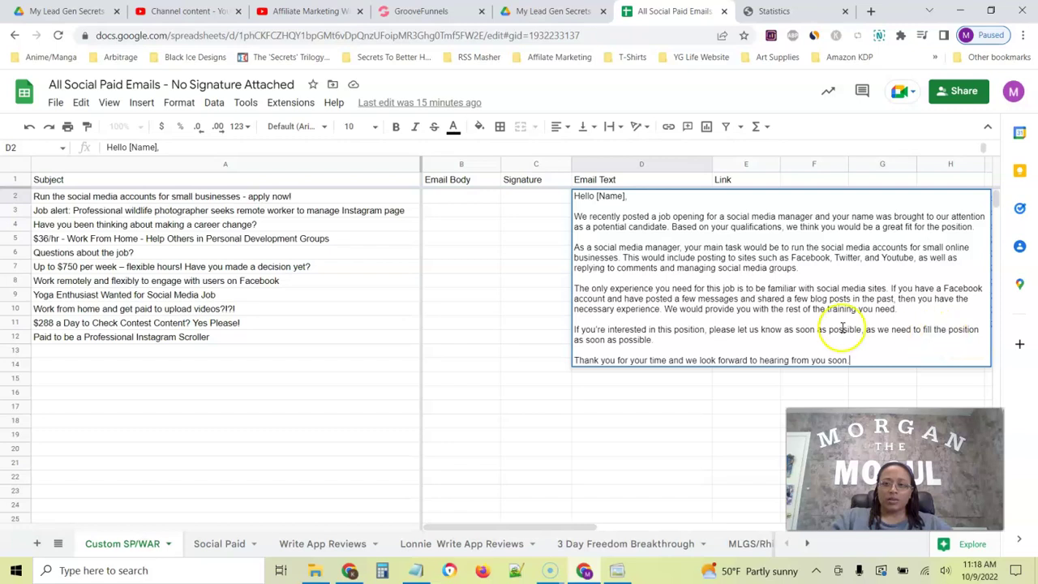
click(644, 232)
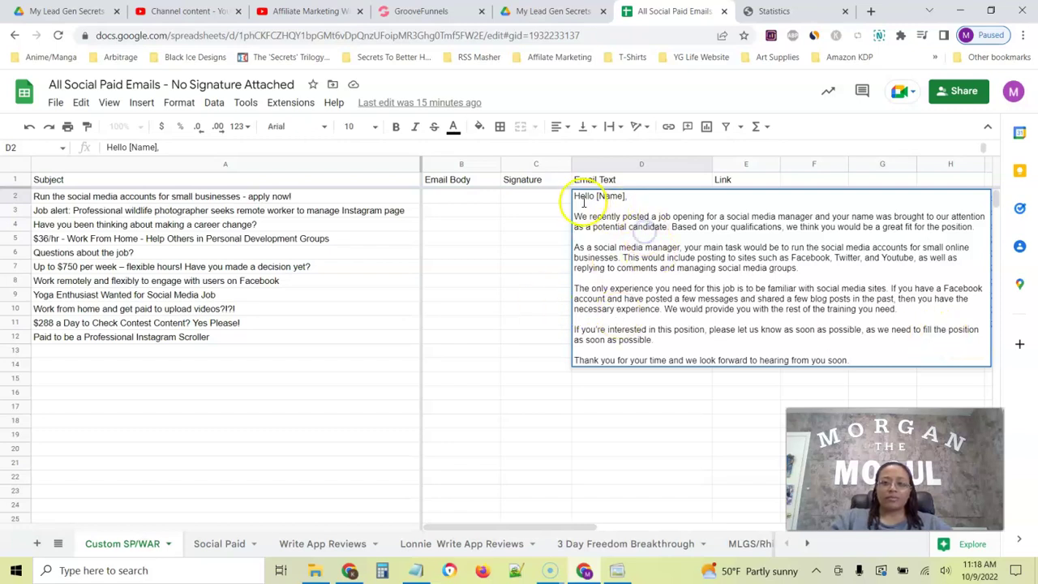
key(ctrl+a)
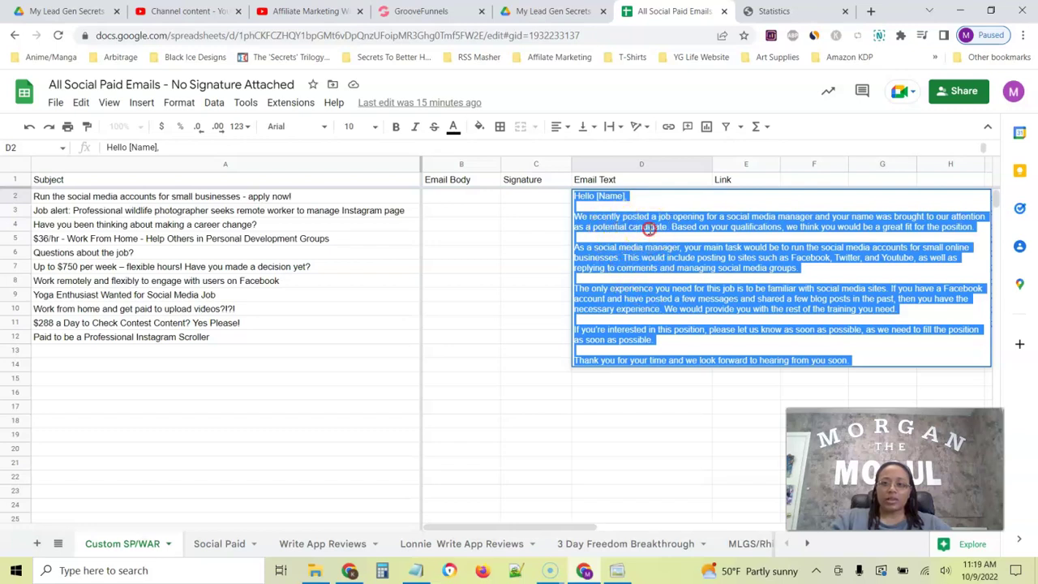
right_click(648, 231)
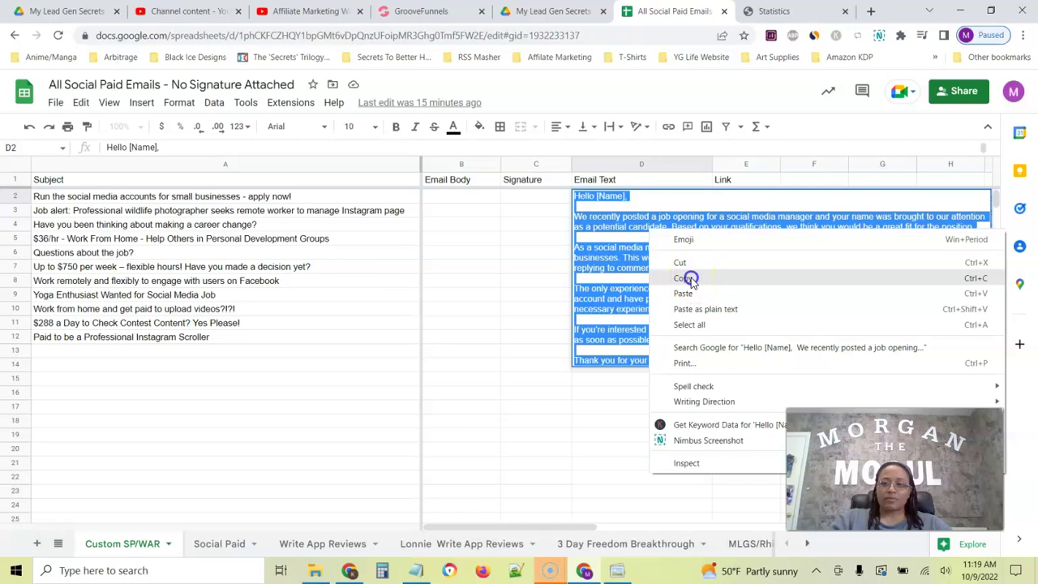
click(696, 280)
click(537, 232)
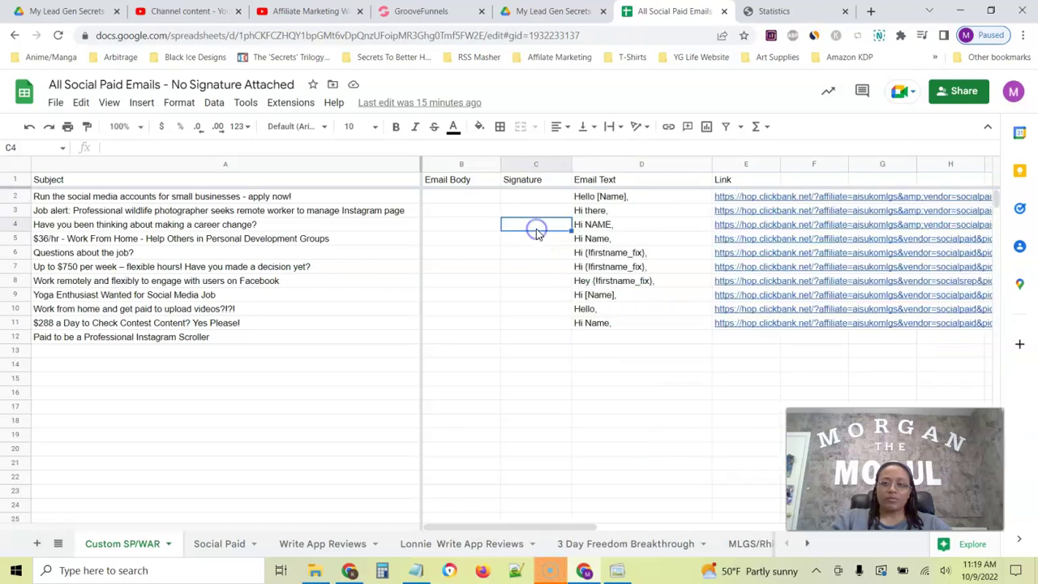
- Open wordhtml.com in a new browser tab and decline its privacy consent request
click(870, 11)
click(334, 36)
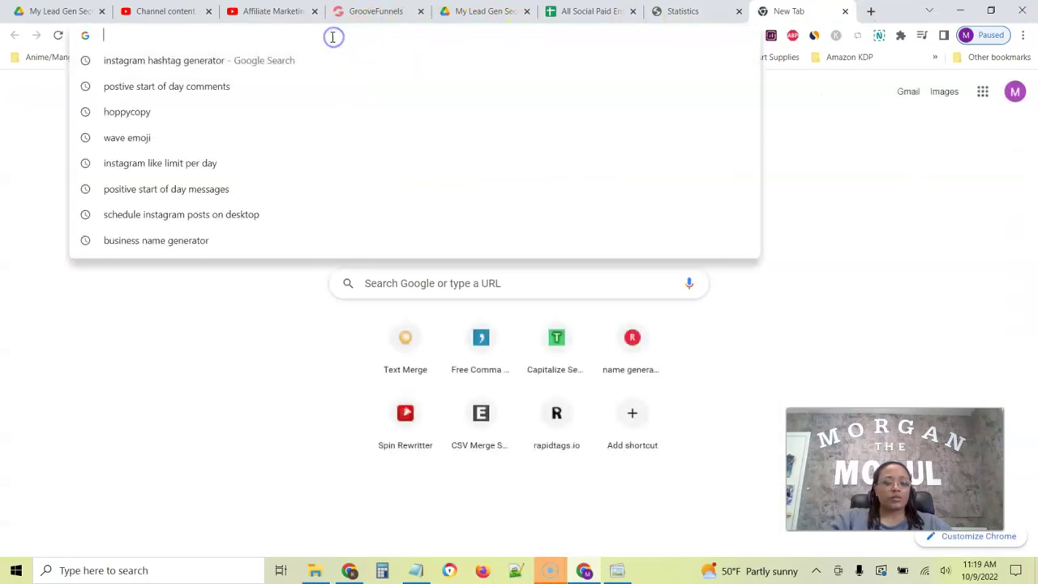
text(wor)
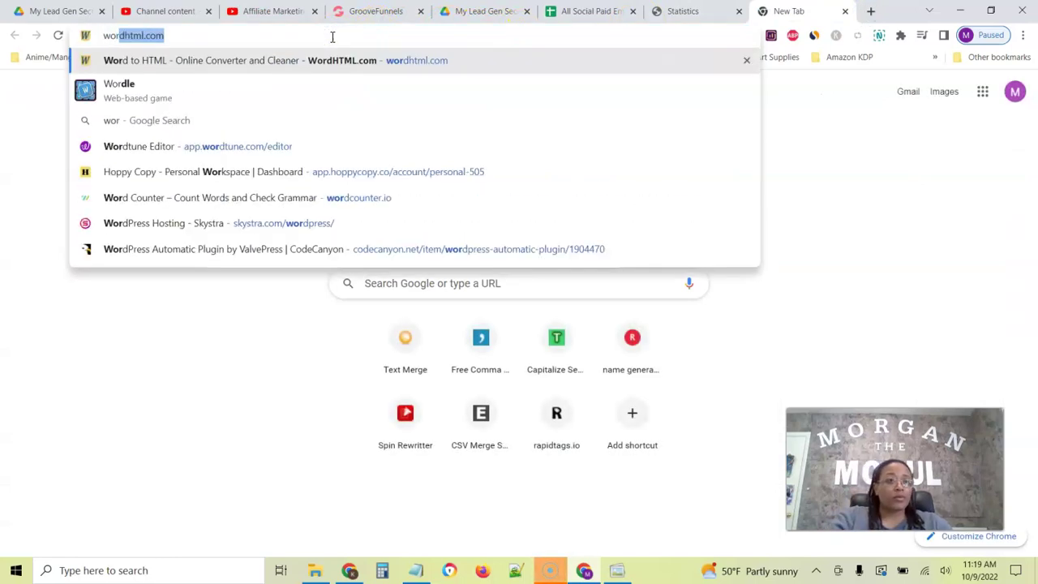
key(Return)
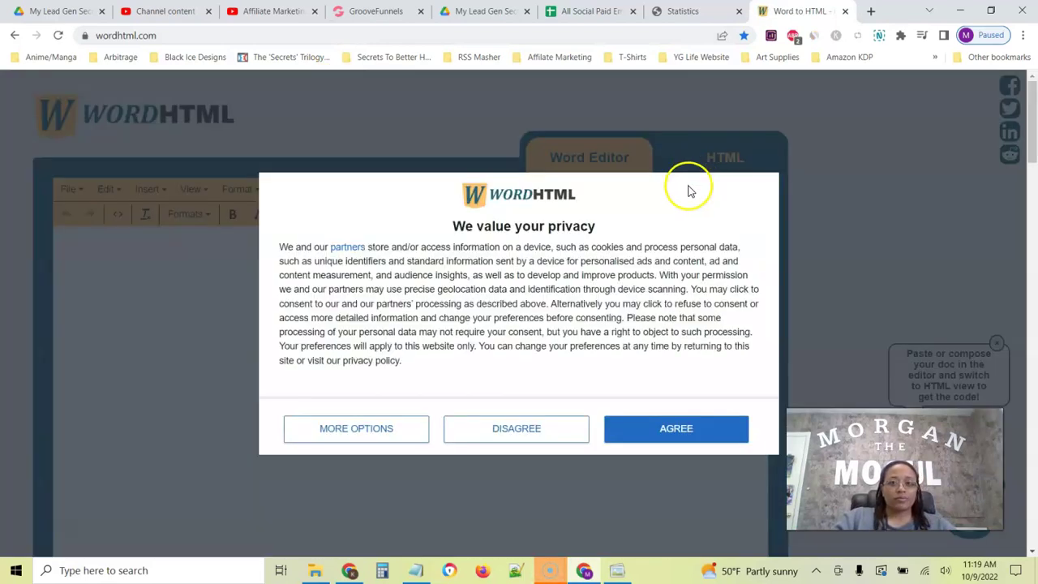
click(542, 435)
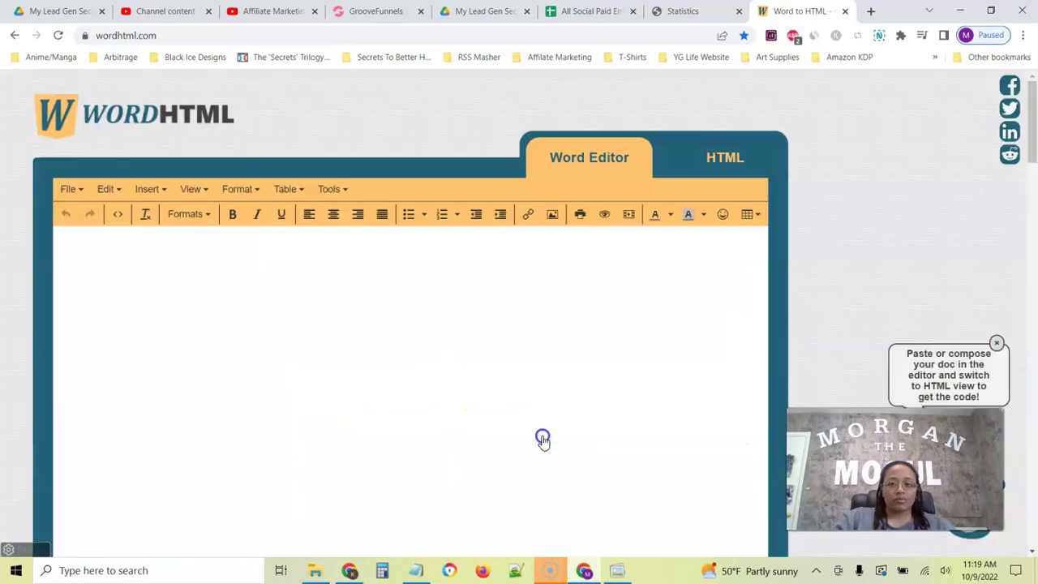
- Paste the copied email into the Word editor and start new paragraphs at "We recently posted" and "Based on your qualifications"
click(137, 245)
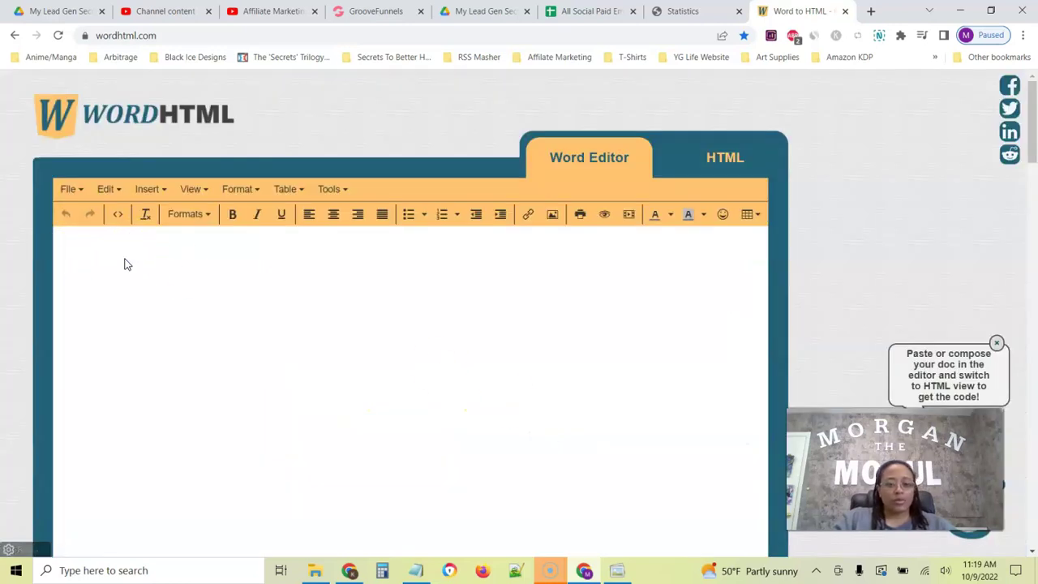
key(ctrl+v)
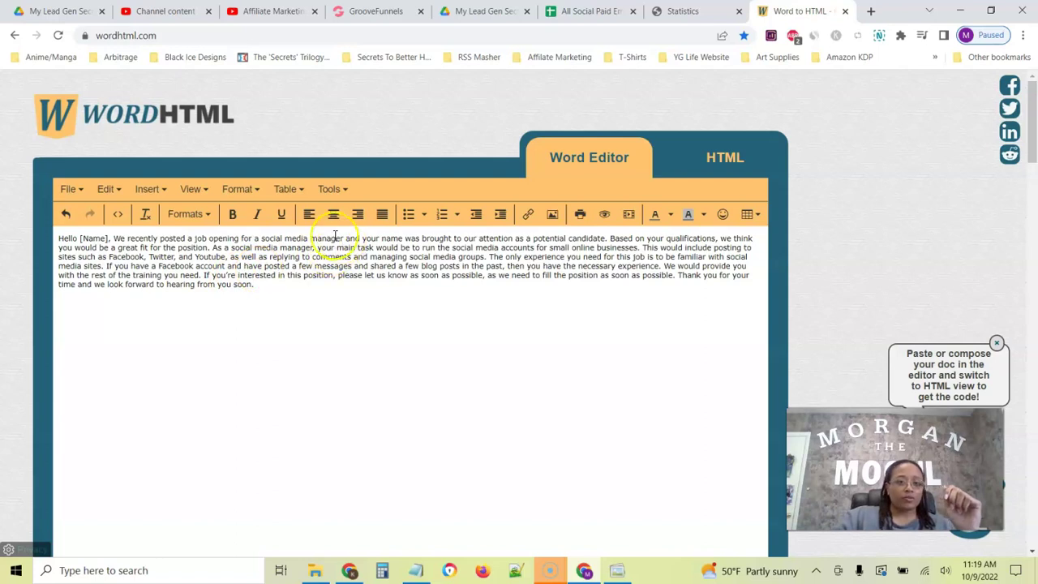
click(113, 239)
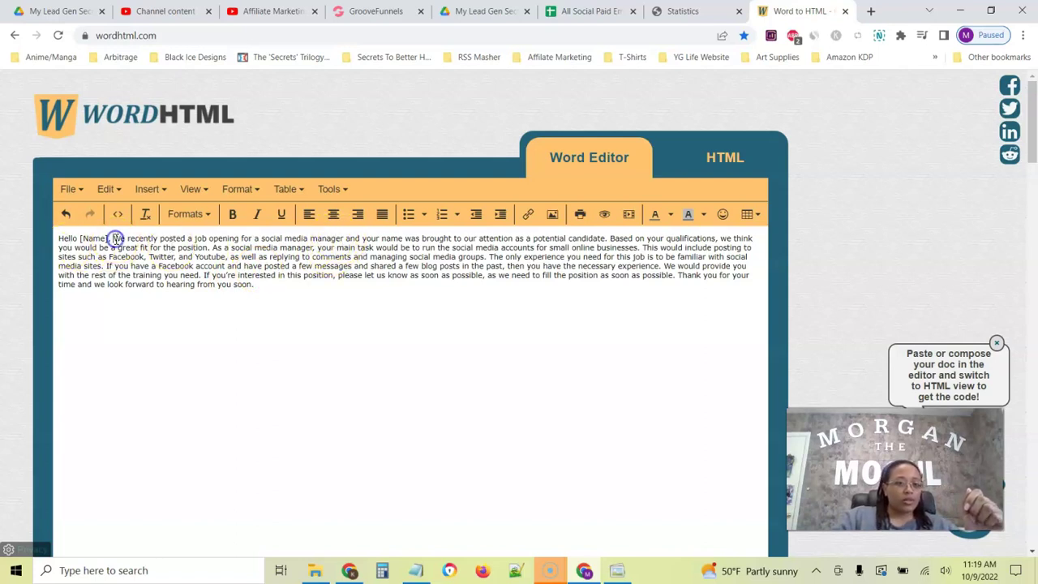
key(Return)
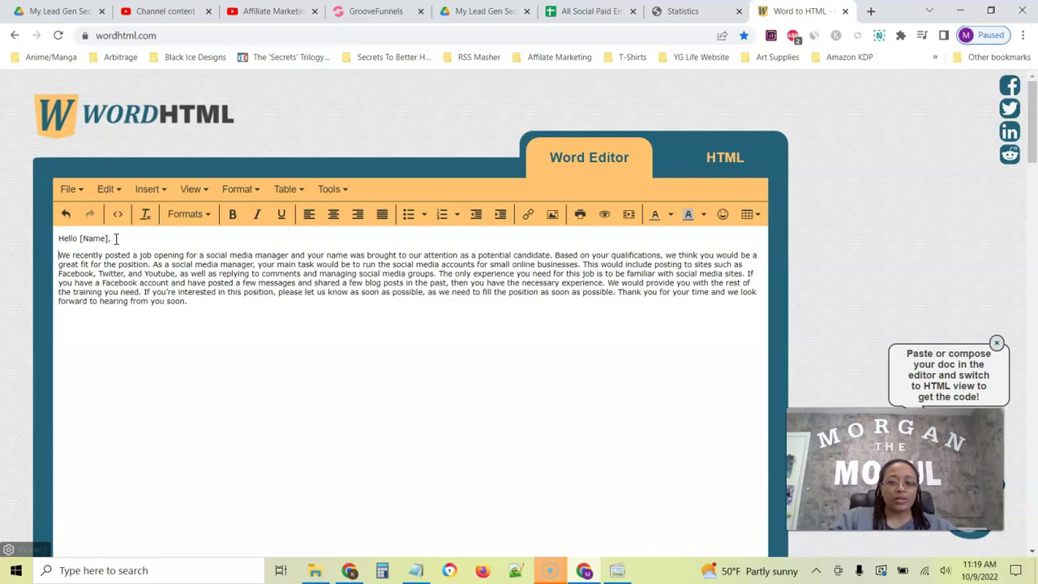
click(556, 255)
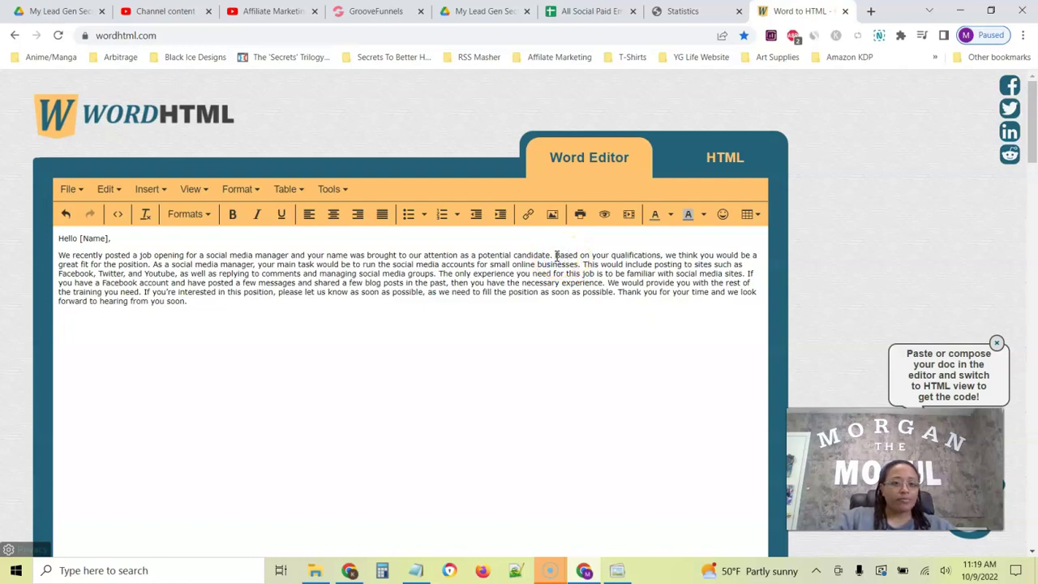
key(Return)
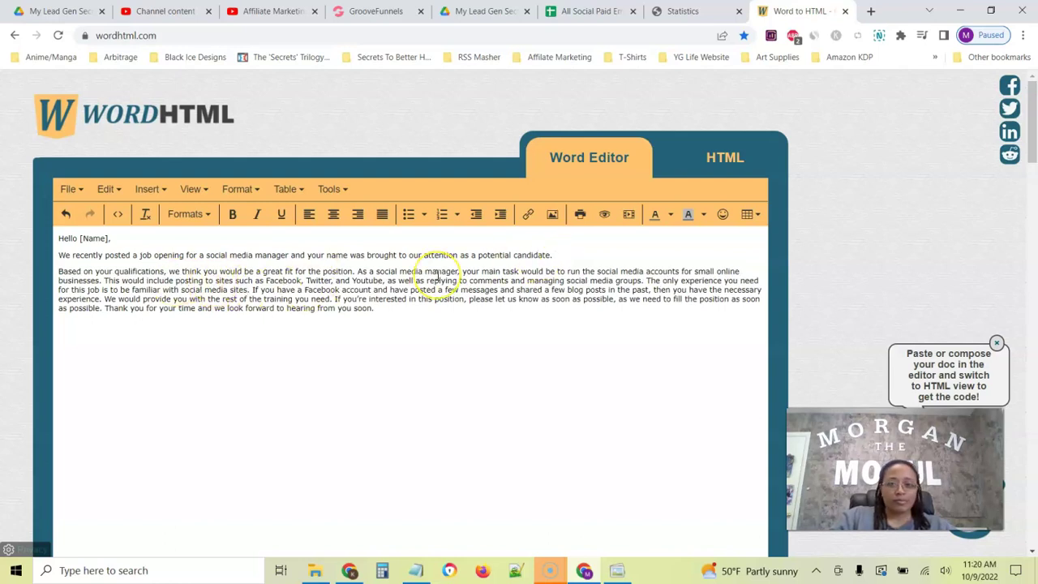
- Start new paragraphs at "This would include", "If you have a Facebook account", "We would provide", "If you're interested" and "Thank you for your time"
click(105, 280)
key(Return)
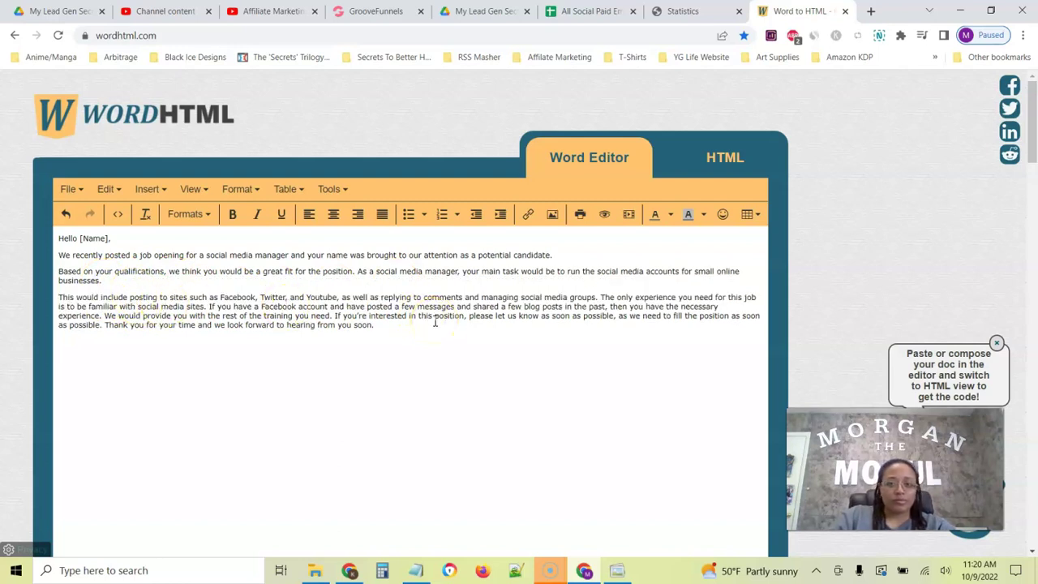
click(210, 306)
key(Return)
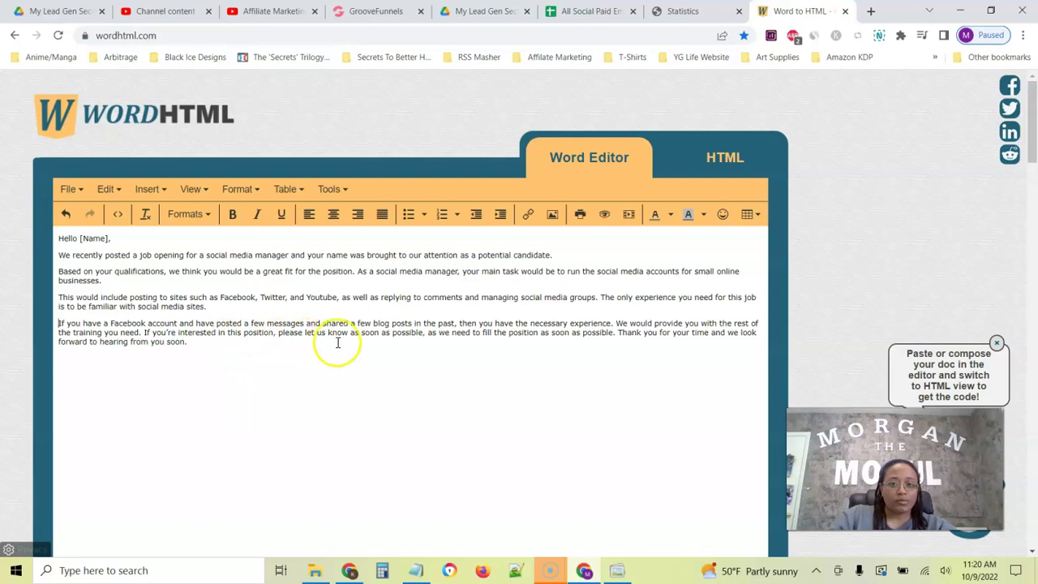
click(616, 324)
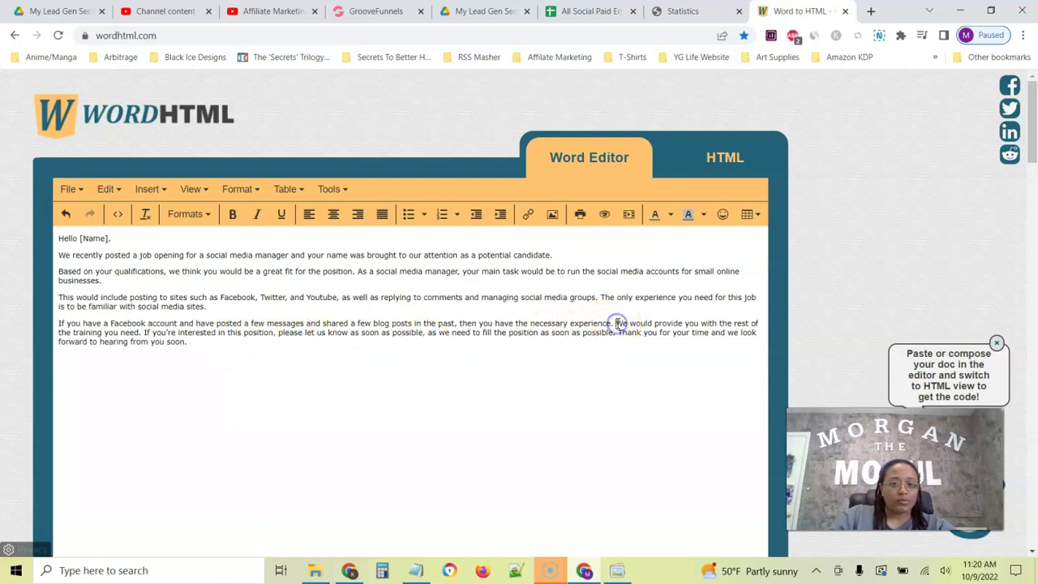
key(Return)
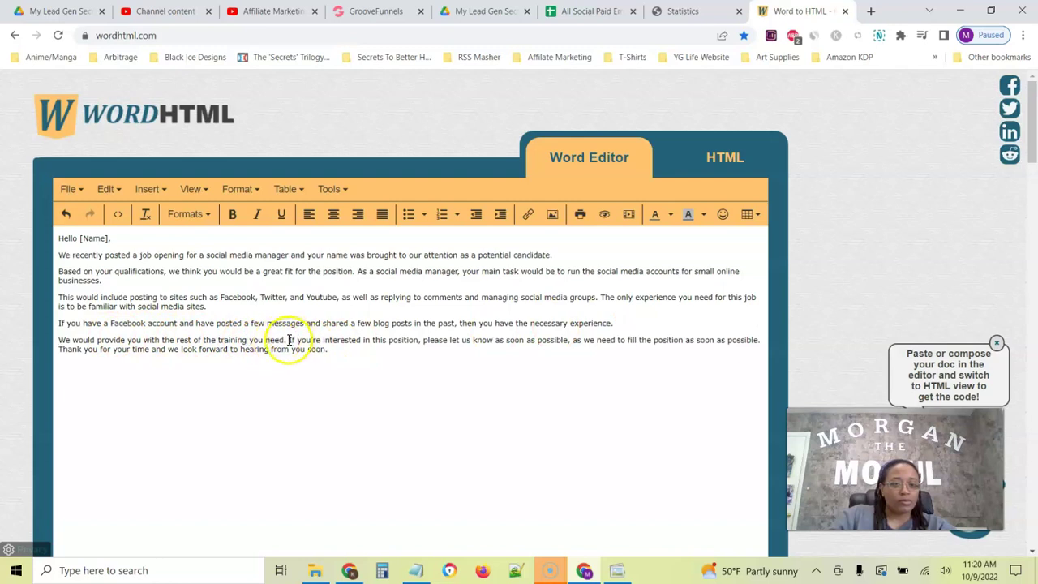
key(Return)
click(531, 358)
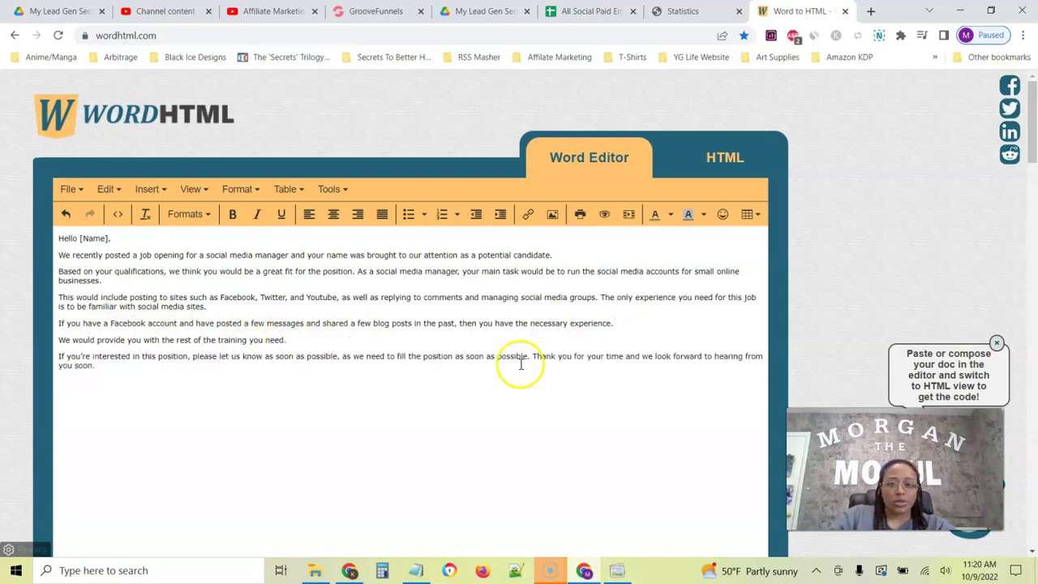
key(Return)
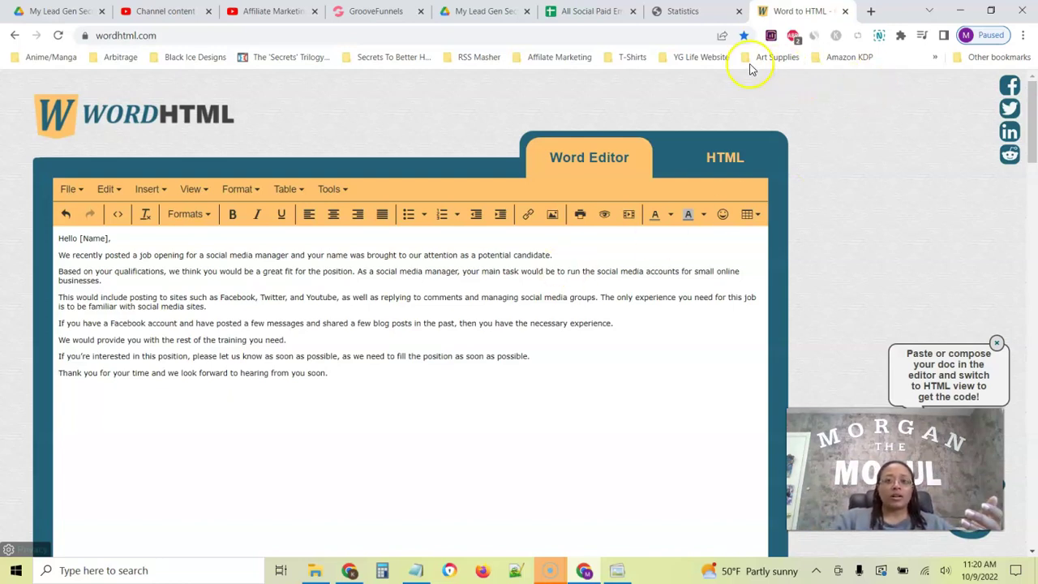
- On the MyLeadGenSecret Statistics page, review the layout of the $35-an-hour email, highlighting the section from Pay down to the closing request
click(683, 12)
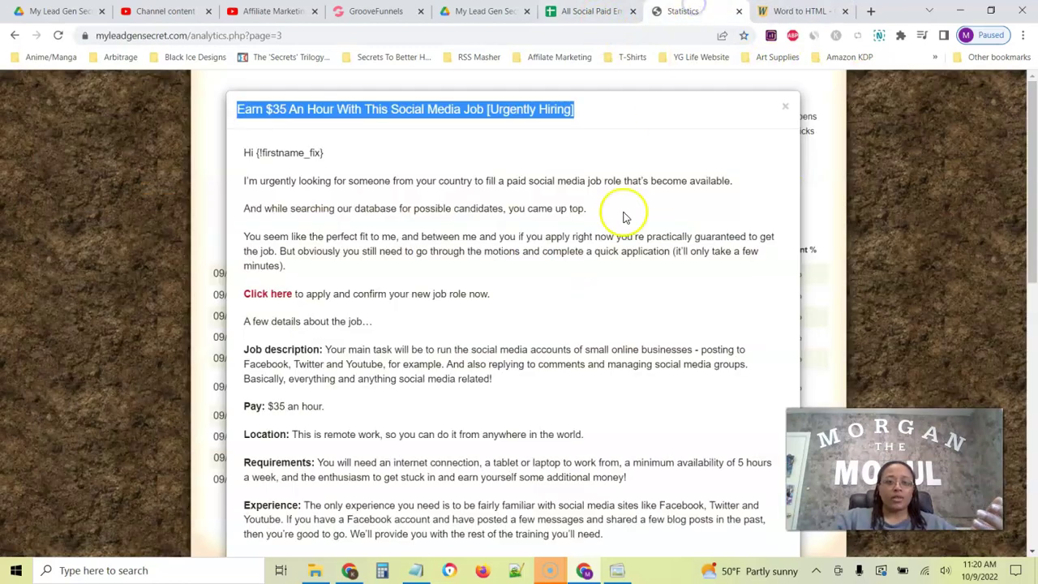
scroll(601, 283, down, 2)
scroll(600, 282, down, 2)
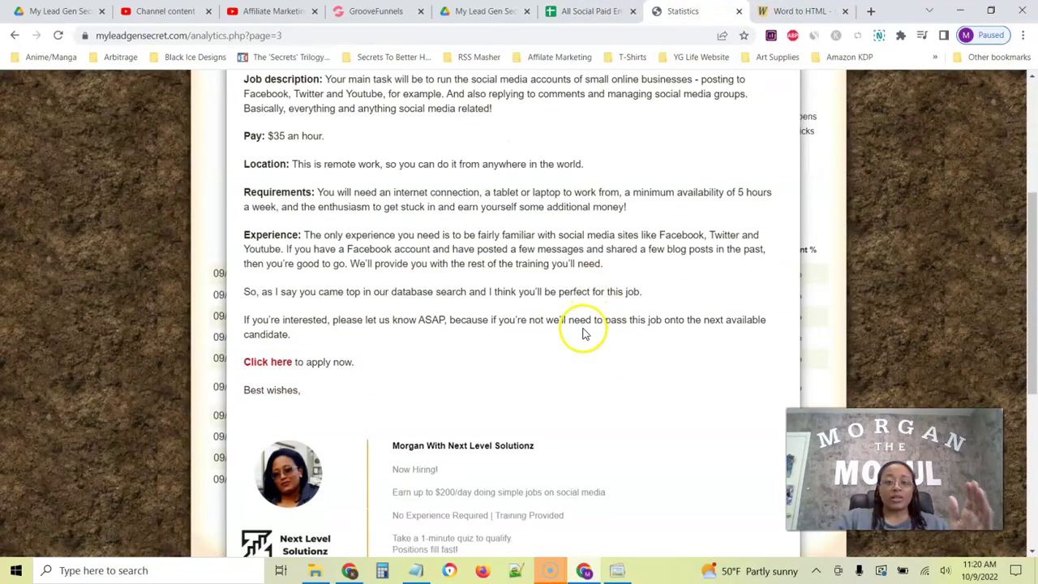
scroll(584, 331, up, 2)
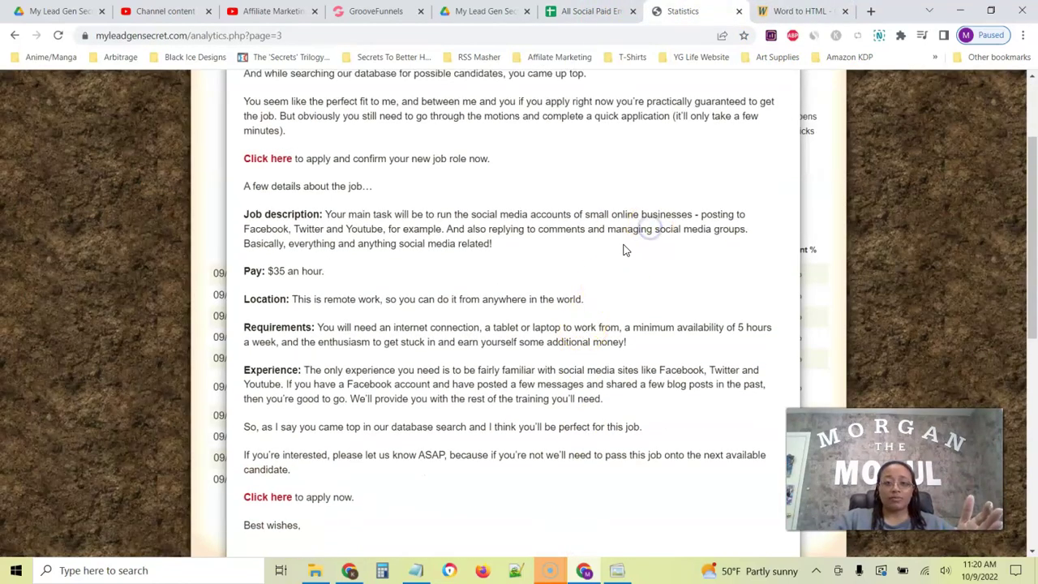
drag(244, 271, 447, 451)
click(651, 396)
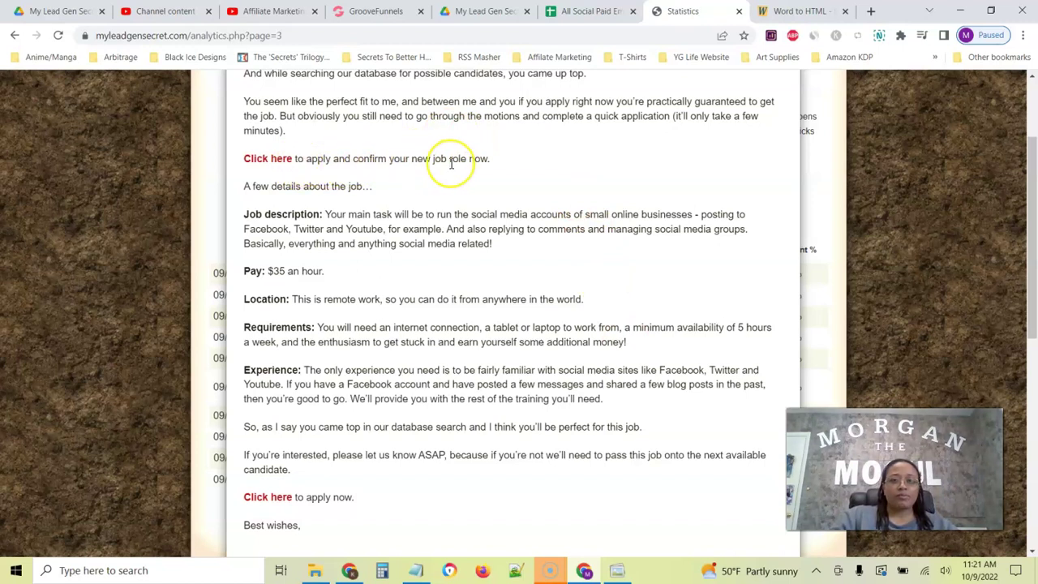
- Back in WordHTML, add the line "Click Here to learn more and apply" above the closing thank-you sentence
click(799, 11)
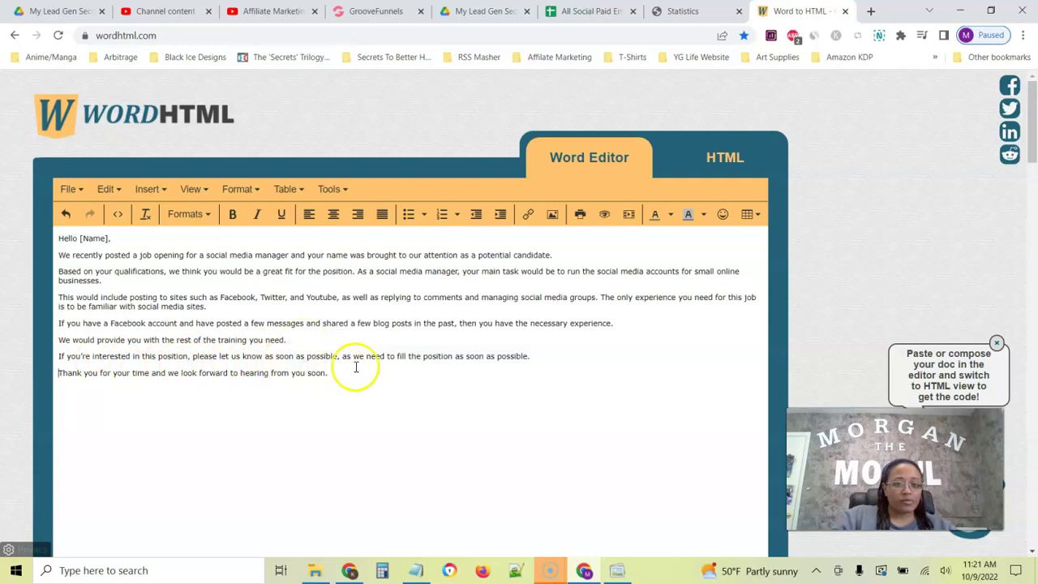
click(538, 354)
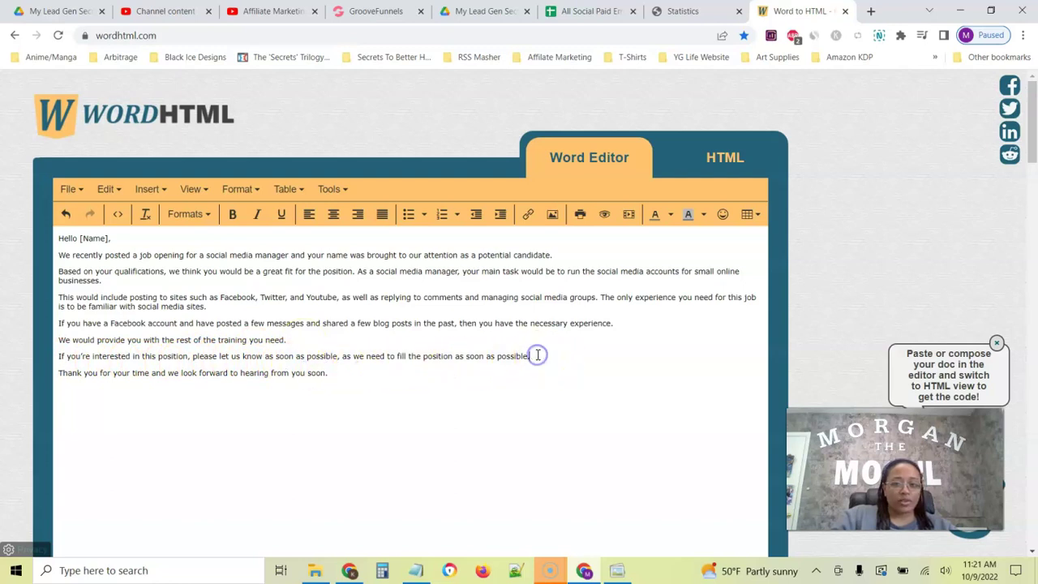
key(Return)
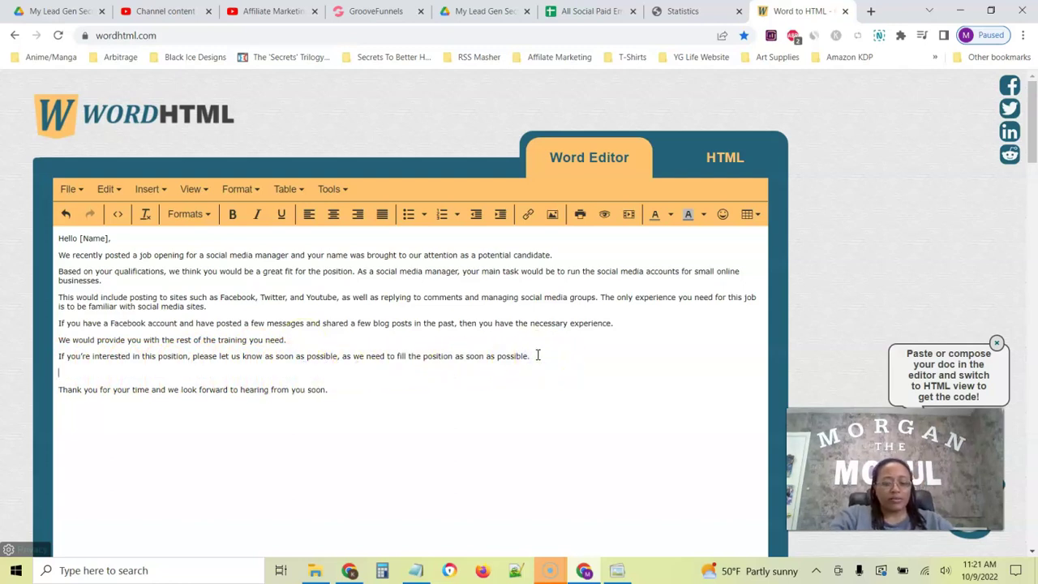
text(Cl)
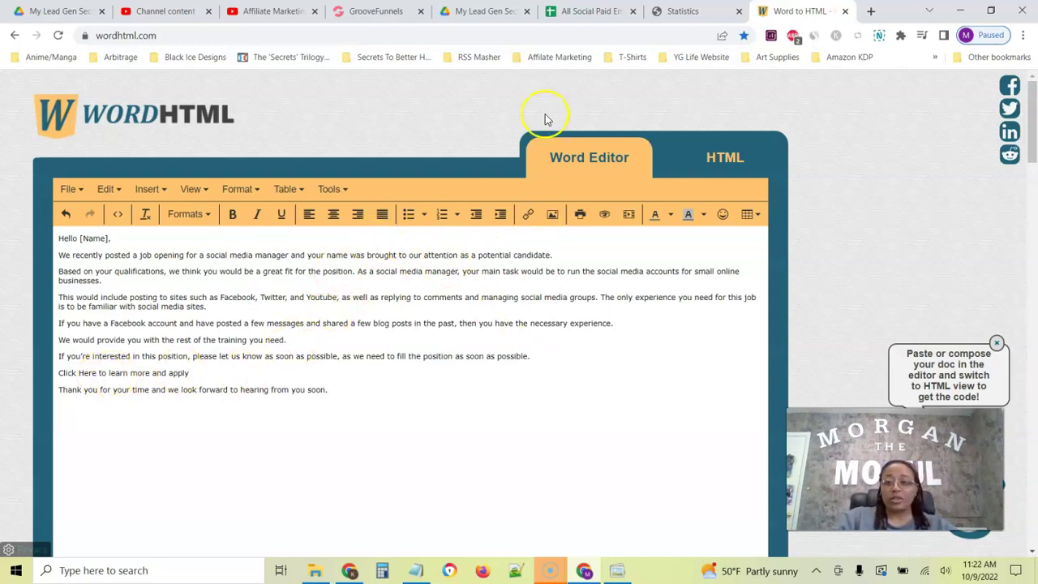
- Check the call-to-action lines in the $35-an-hour email, then bold "Click Here to learn more and apply" in WordHTML
click(685, 14)
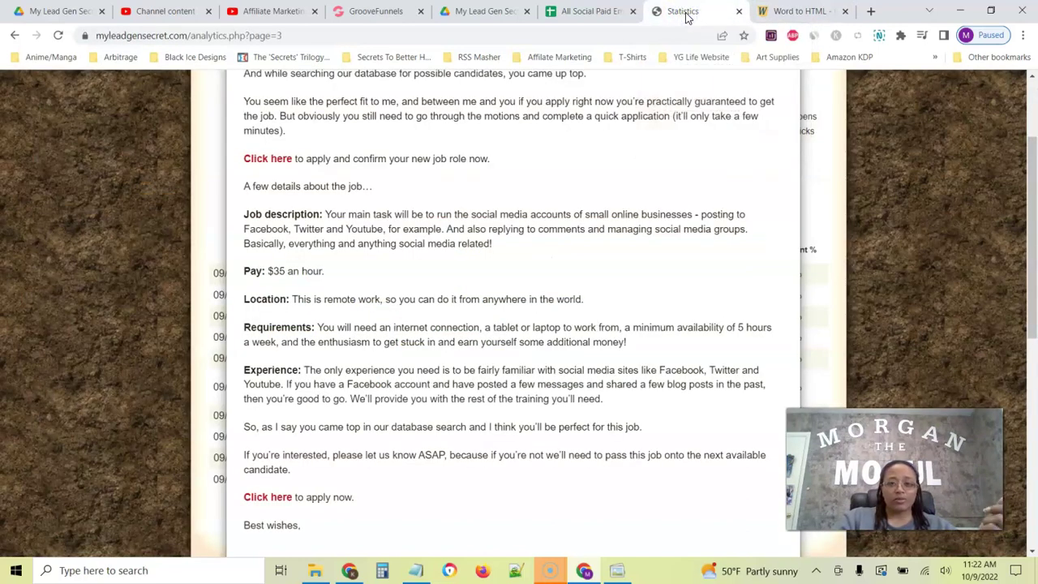
click(787, 11)
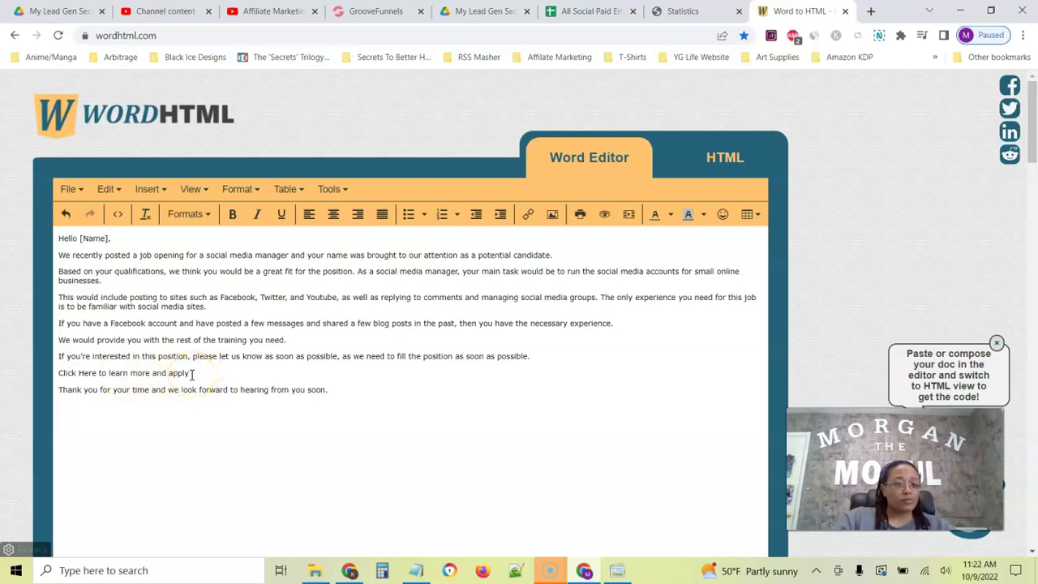
drag(192, 373, 58, 373)
click(232, 214)
- Copy the affiliate link from cell E2 of the email spreadsheet and link "Click Here to learn more and apply" to it in WordHTML
click(589, 11)
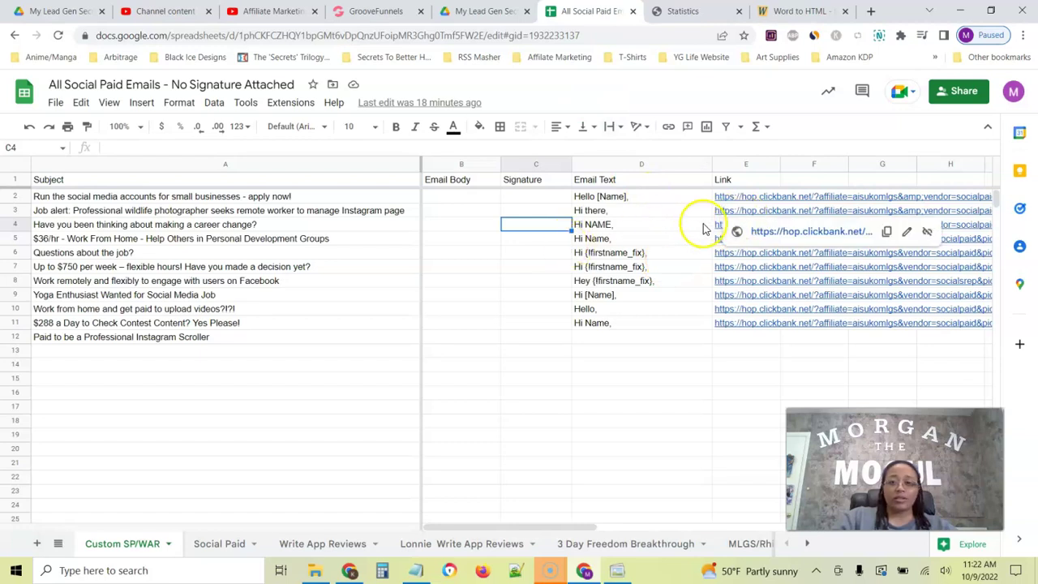
click(758, 199)
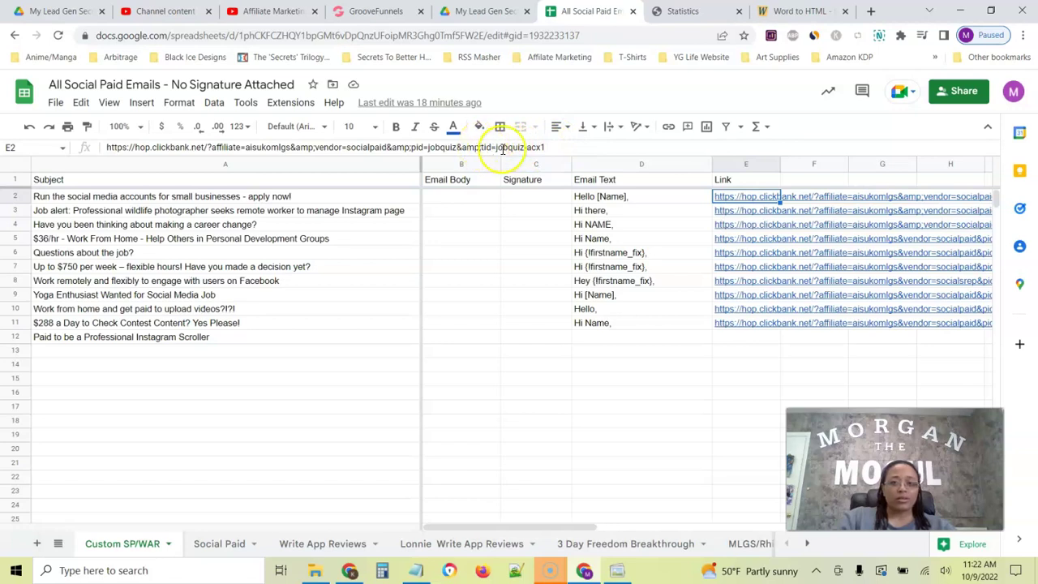
drag(568, 150, 128, 162)
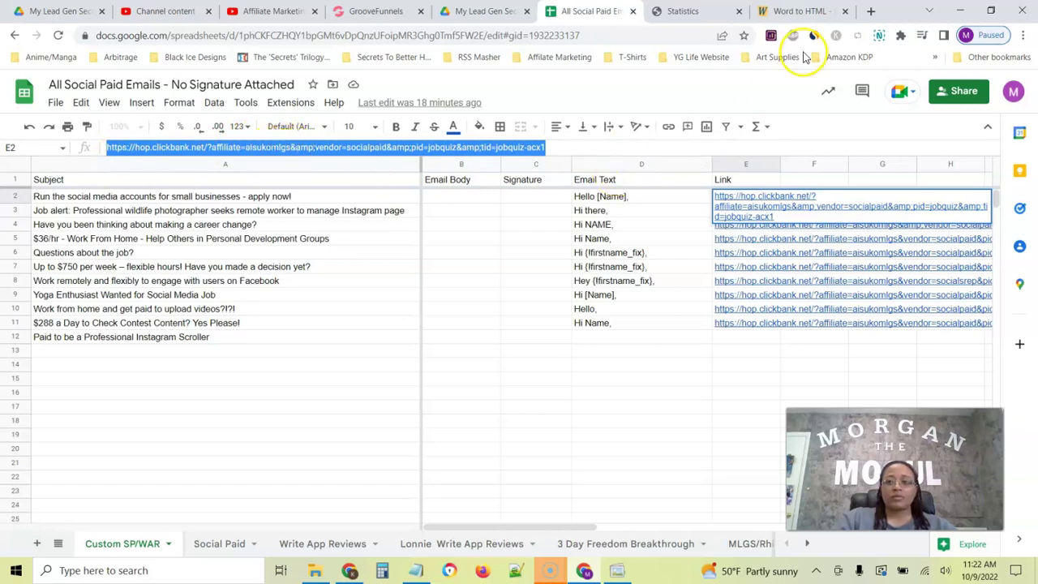
click(802, 11)
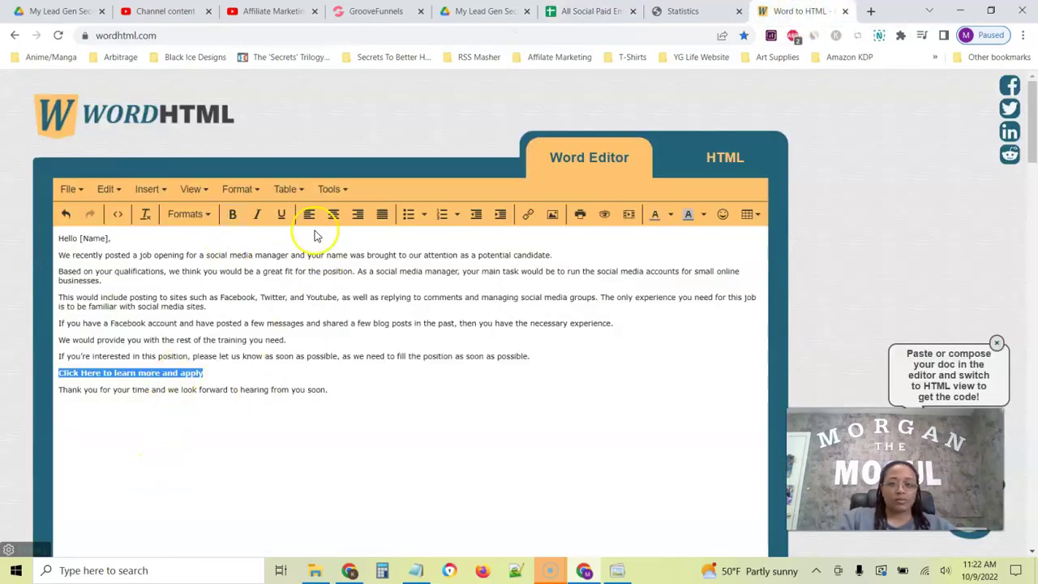
click(529, 214)
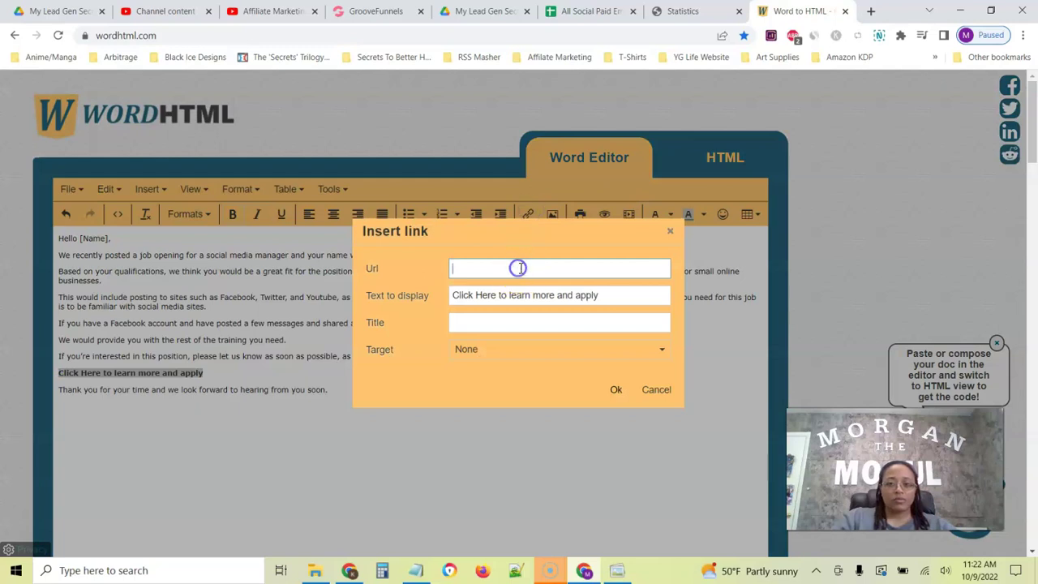
key(ctrl+v)
click(614, 391)
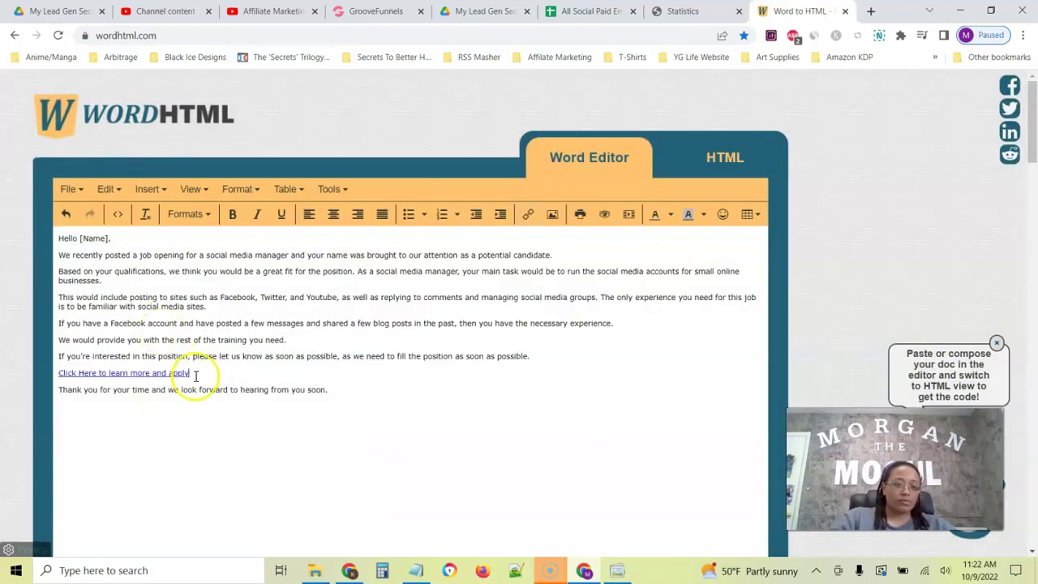
- Bold the linked line "Click Here to learn more and apply"
drag(40, 386, 37, 377)
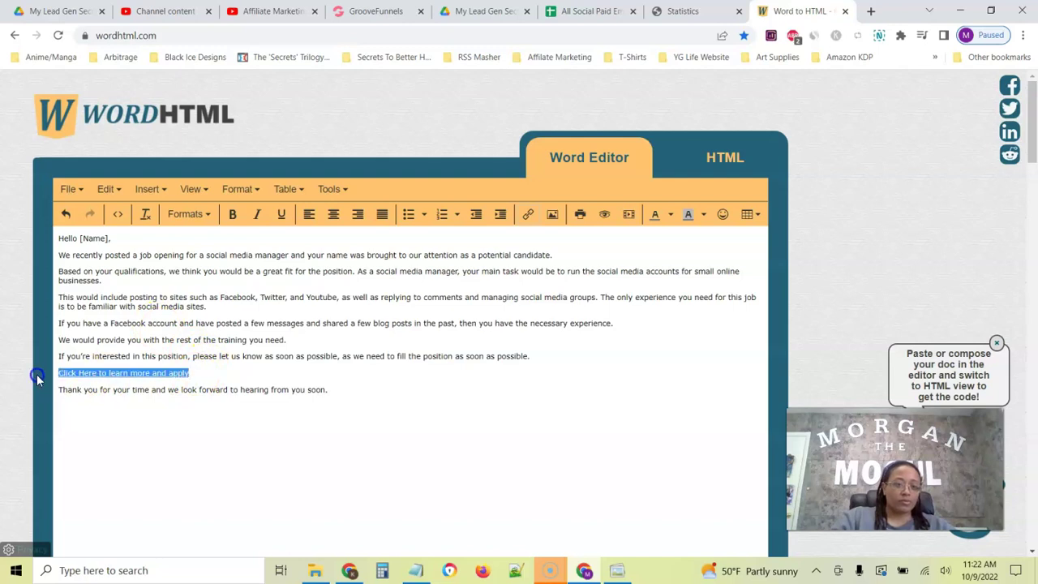
click(232, 214)
click(256, 376)
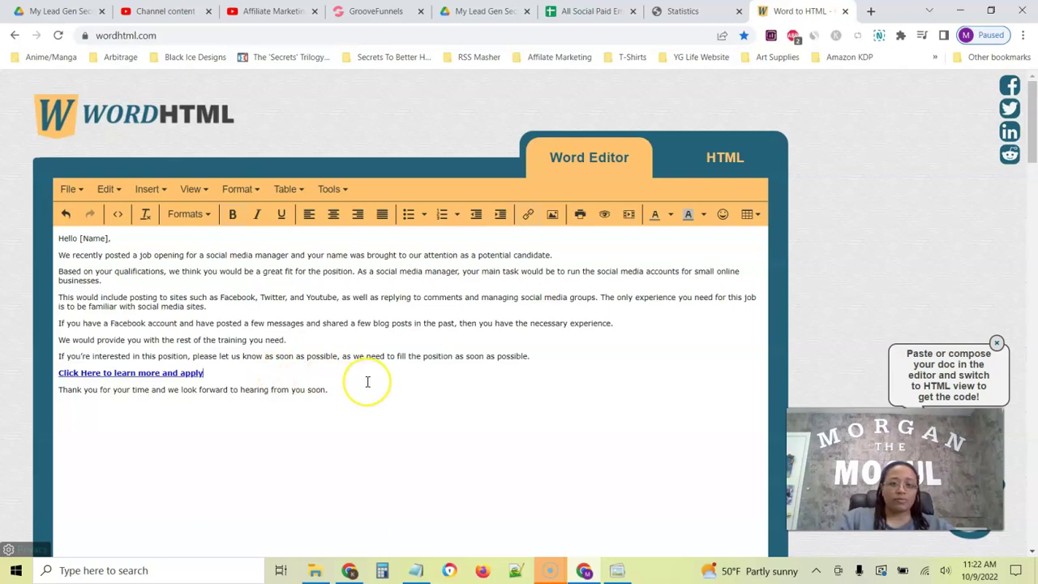
- Inspect the email's HTML code, run the code clean-up and return to the visual editor
click(738, 159)
click(614, 159)
click(732, 159)
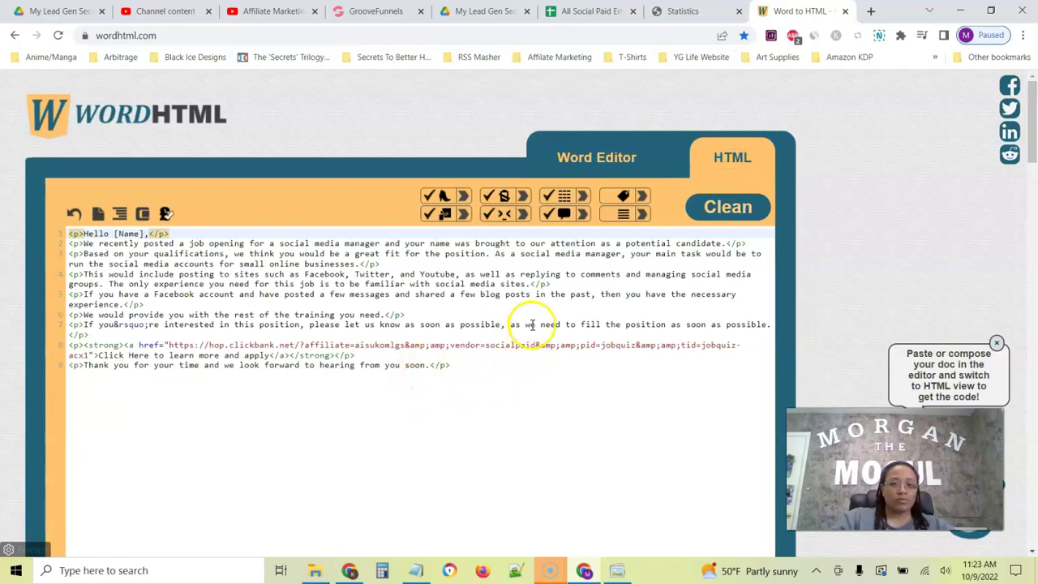
click(722, 208)
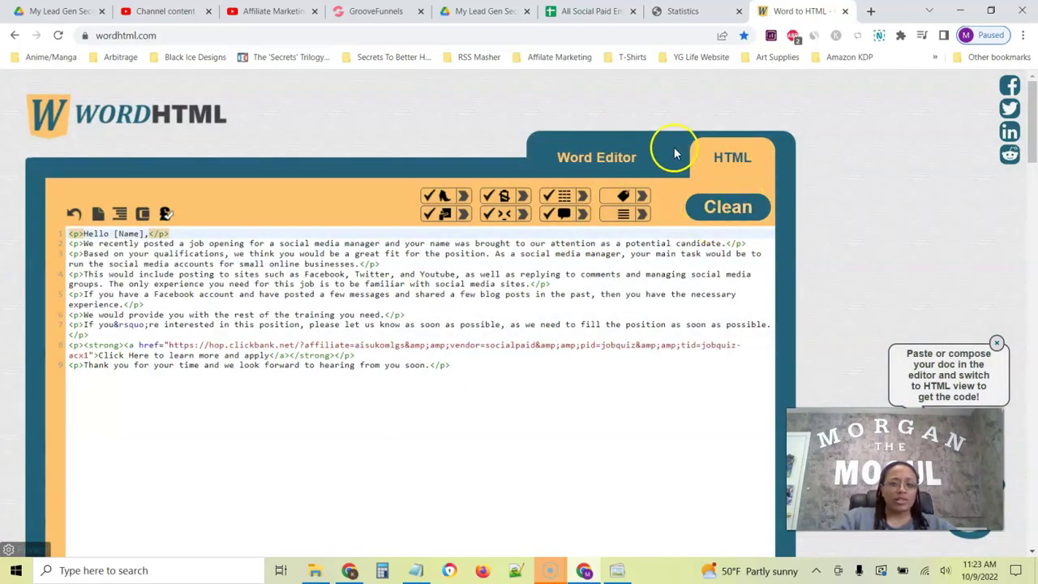
click(623, 161)
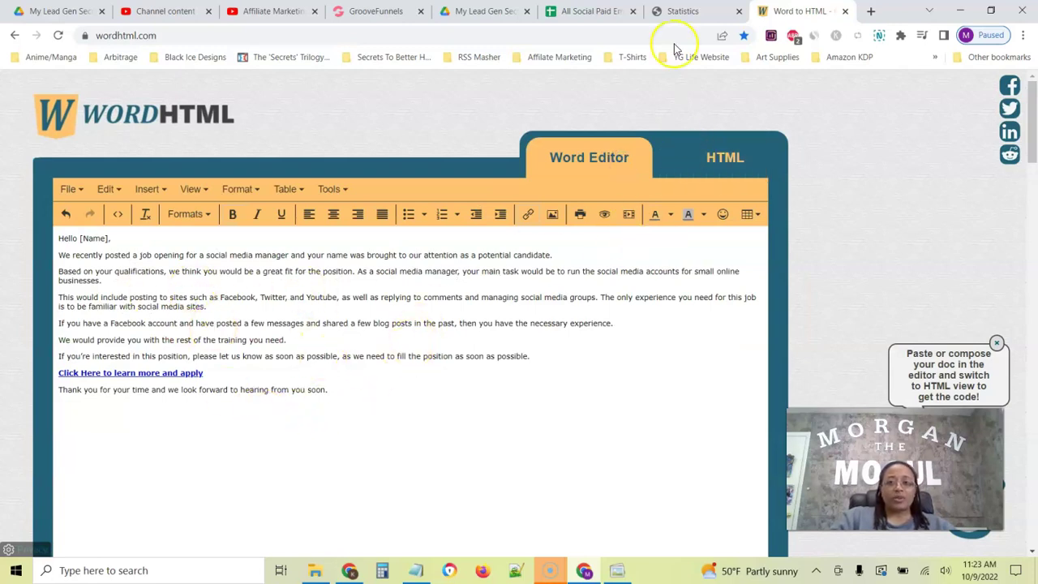
- Copy the {!firstname_fix} tag from the $35-an-hour email on the Statistics page and replace [Name] with it in the WordHTML greeting
click(589, 11)
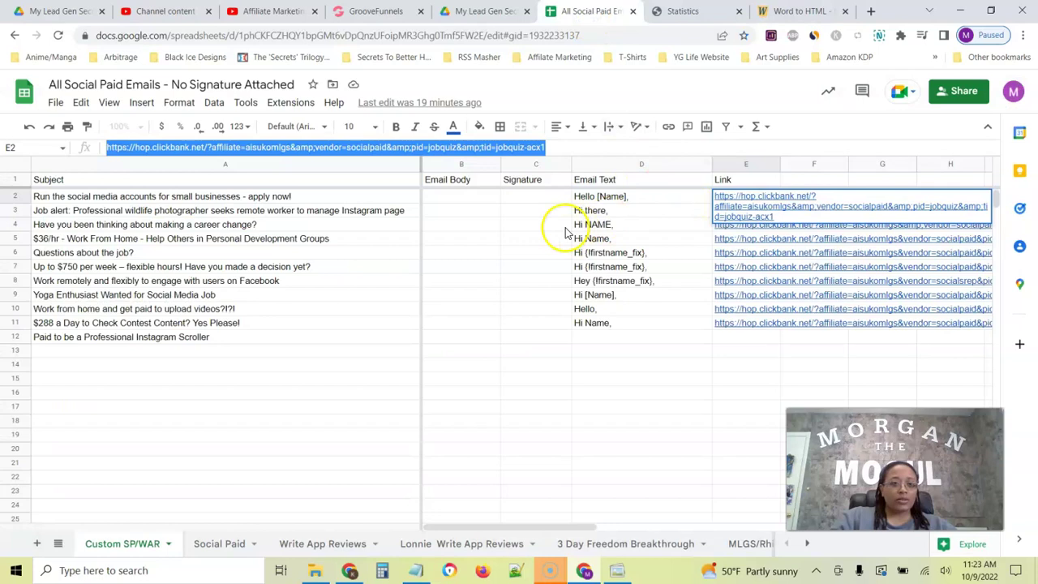
click(778, 12)
click(685, 12)
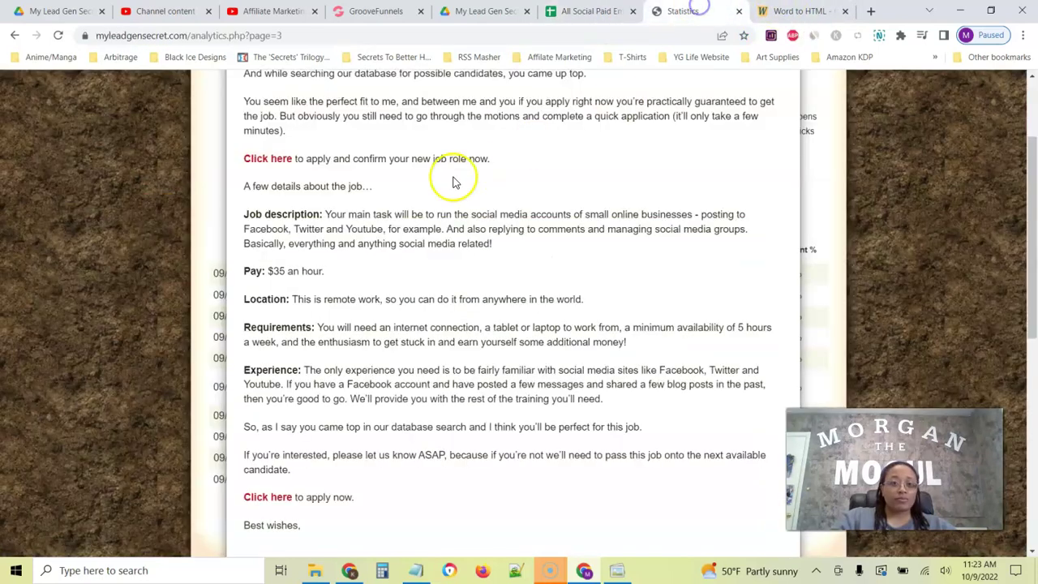
scroll(446, 183, up, 2)
drag(323, 152, 256, 157)
key(ctrl+c)
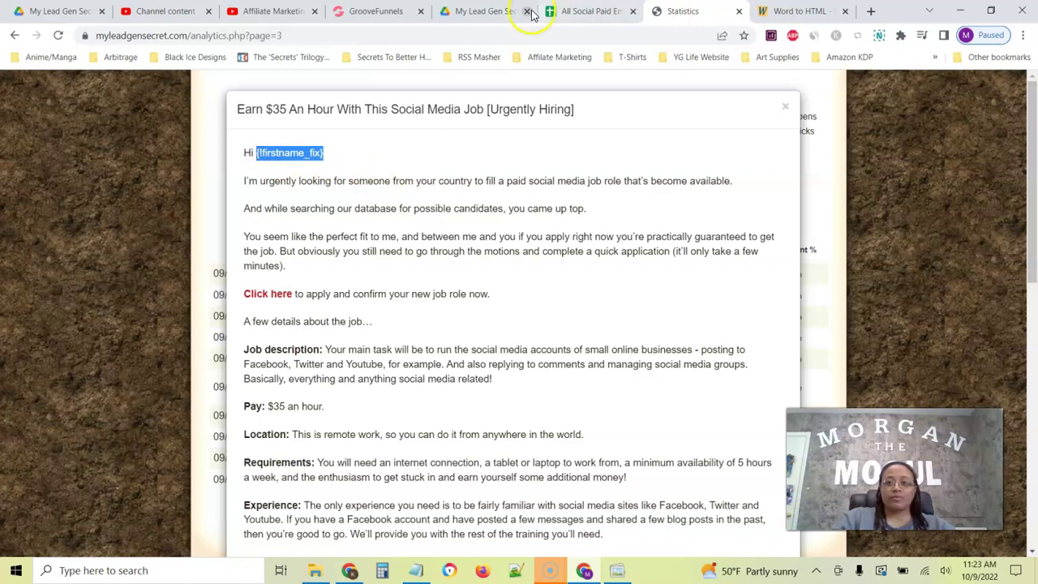
click(779, 11)
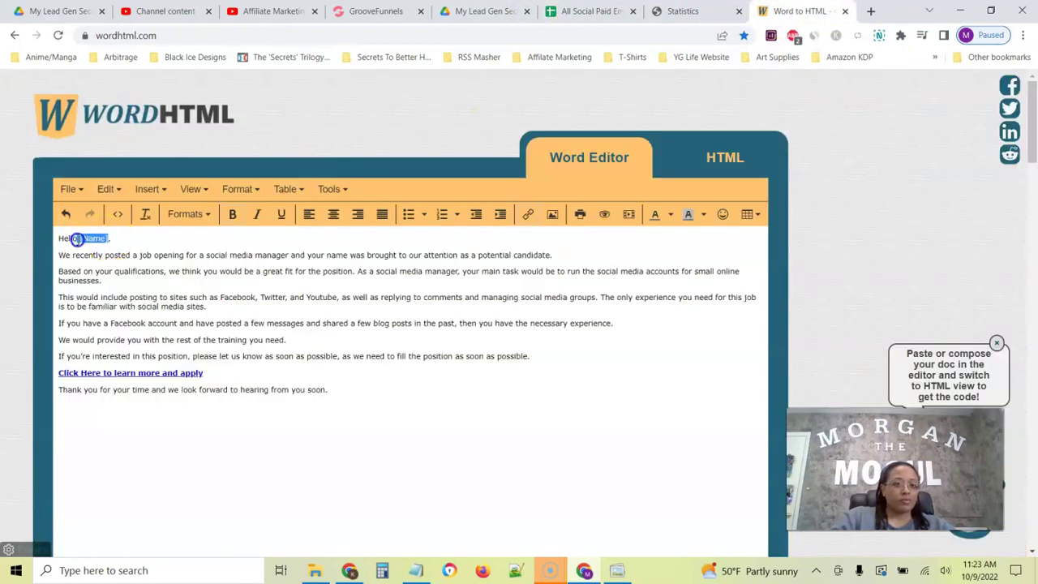
key(ctrl+v)
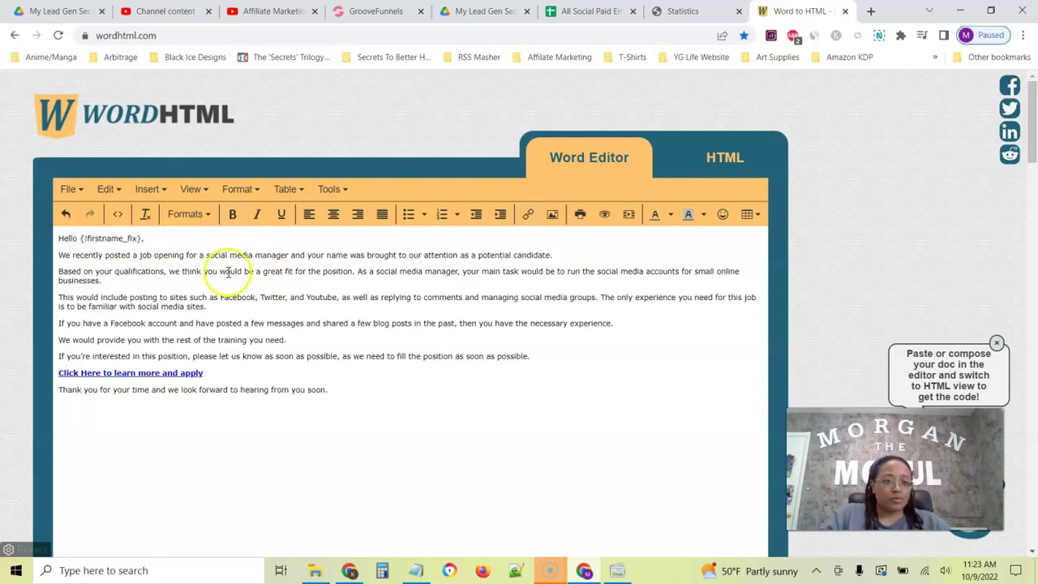
- Copy the email's complete HTML code and paste it into the spreadsheet's Email Body cell for "Run the social media accounts for small businesses - apply now!"
click(747, 157)
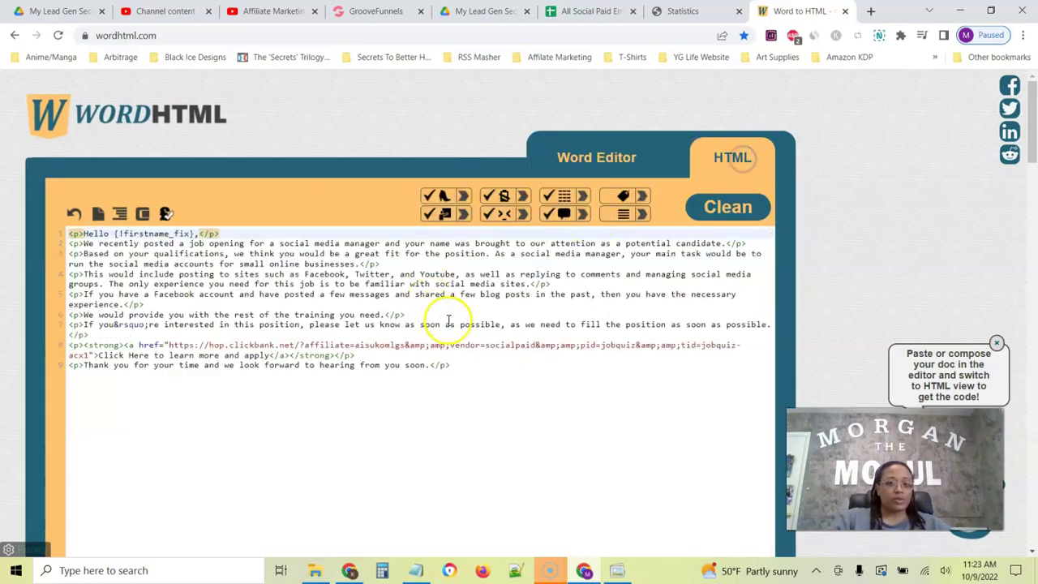
click(471, 367)
key(ctrl+a)
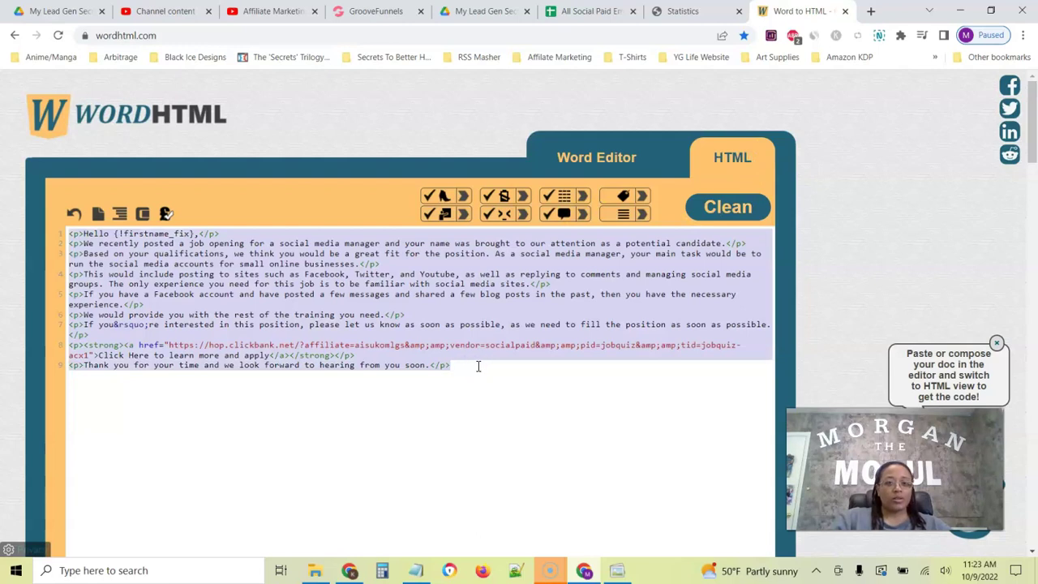
click(584, 11)
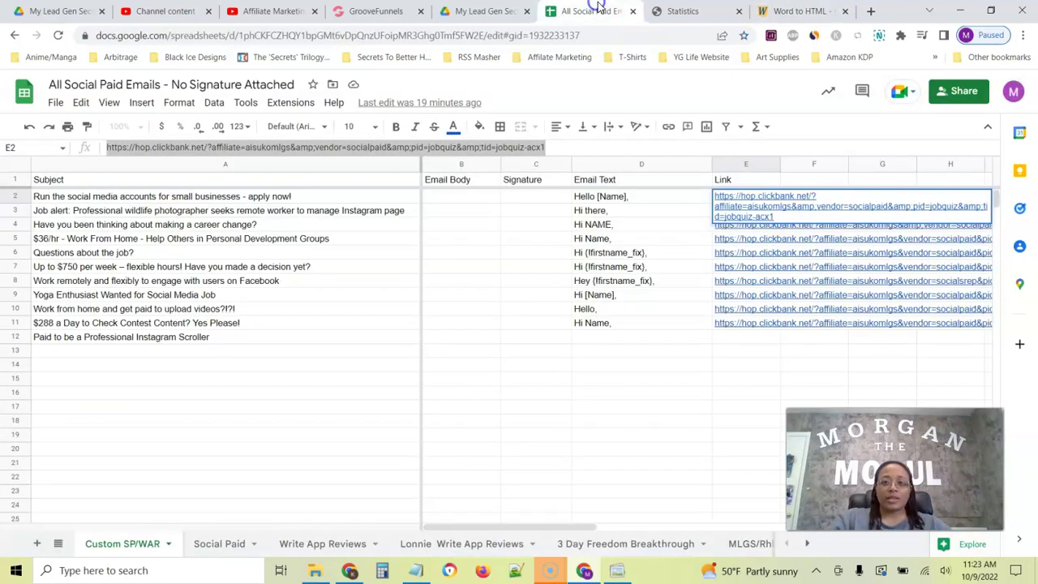
click(474, 201)
double_click(473, 202)
right_click(475, 202)
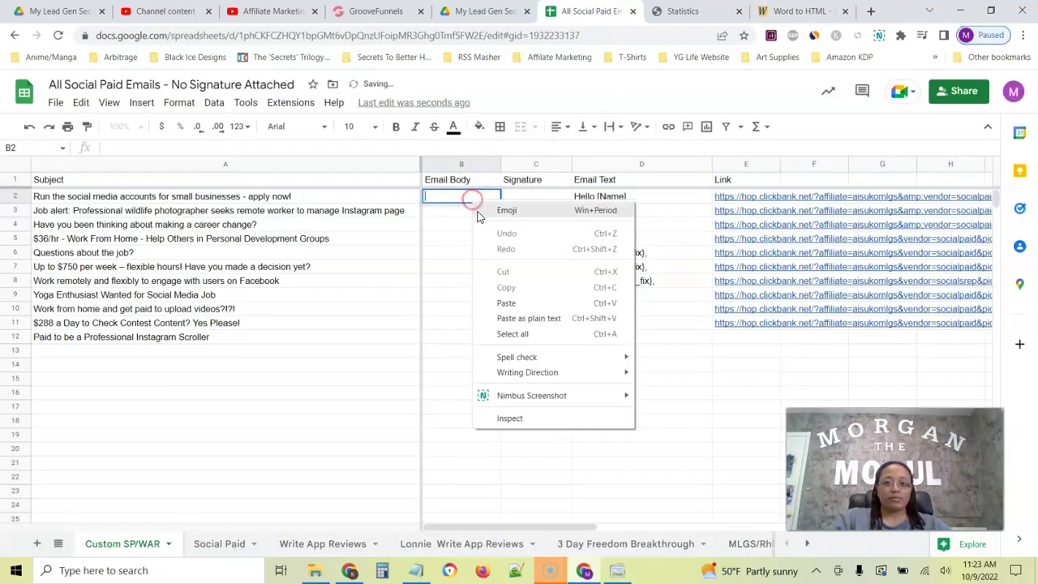
click(507, 303)
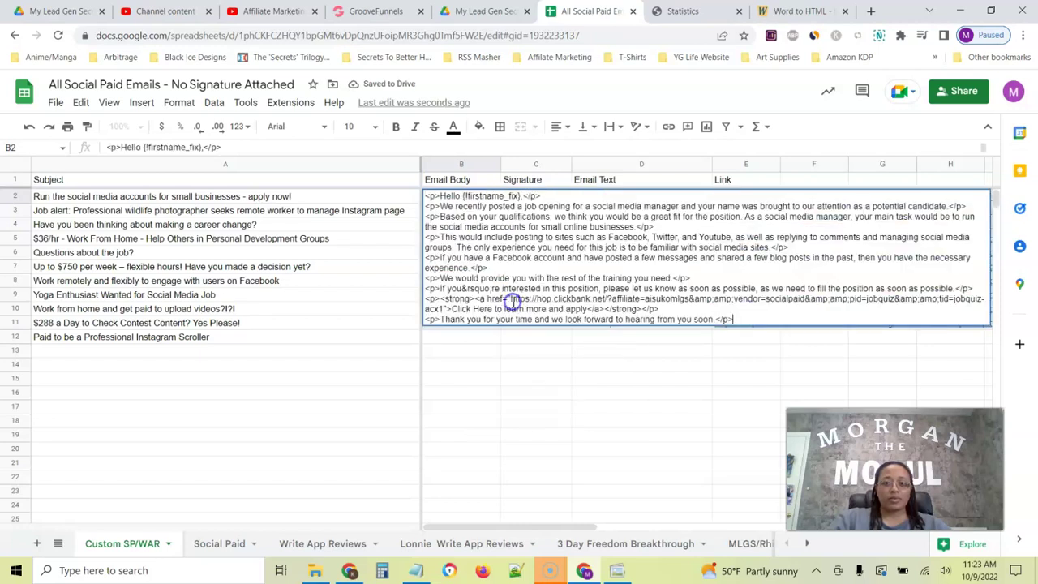
click(498, 366)
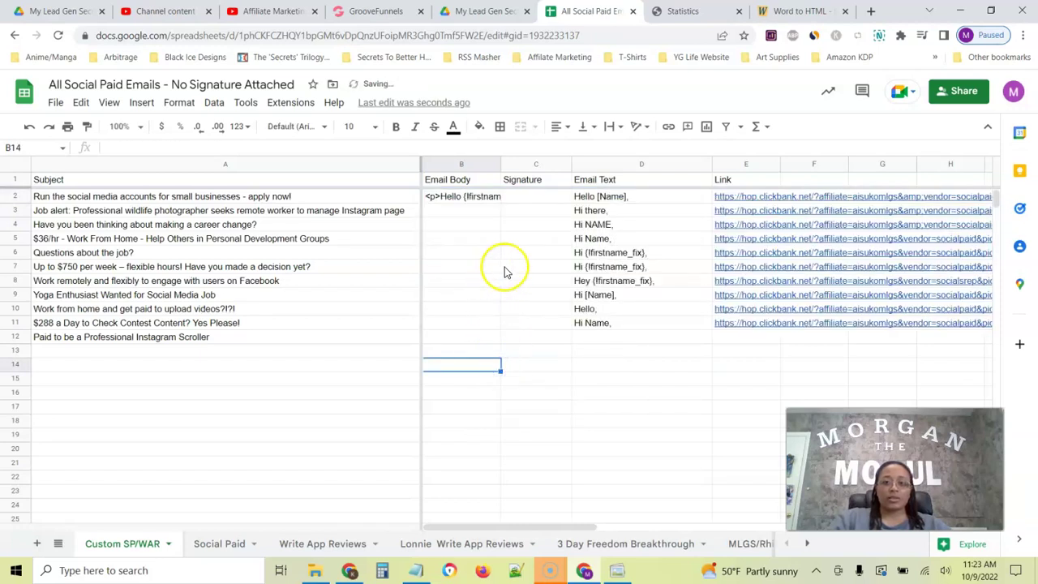
- On the Statistics page, close the $35-an-hour email and open the 09/11/2022 email about posting photos on Insta for 840 bucks
click(264, 214)
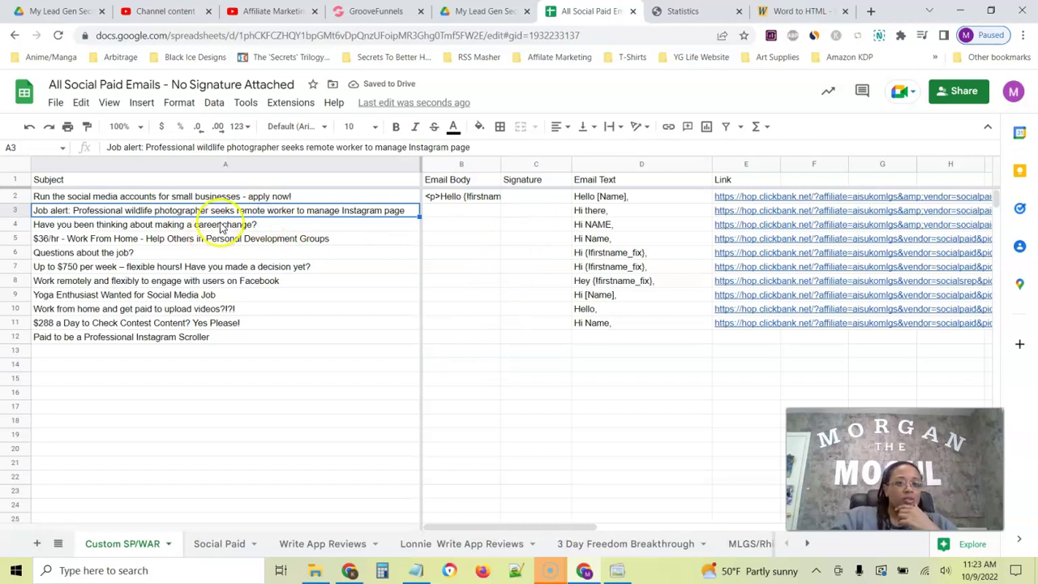
click(687, 12)
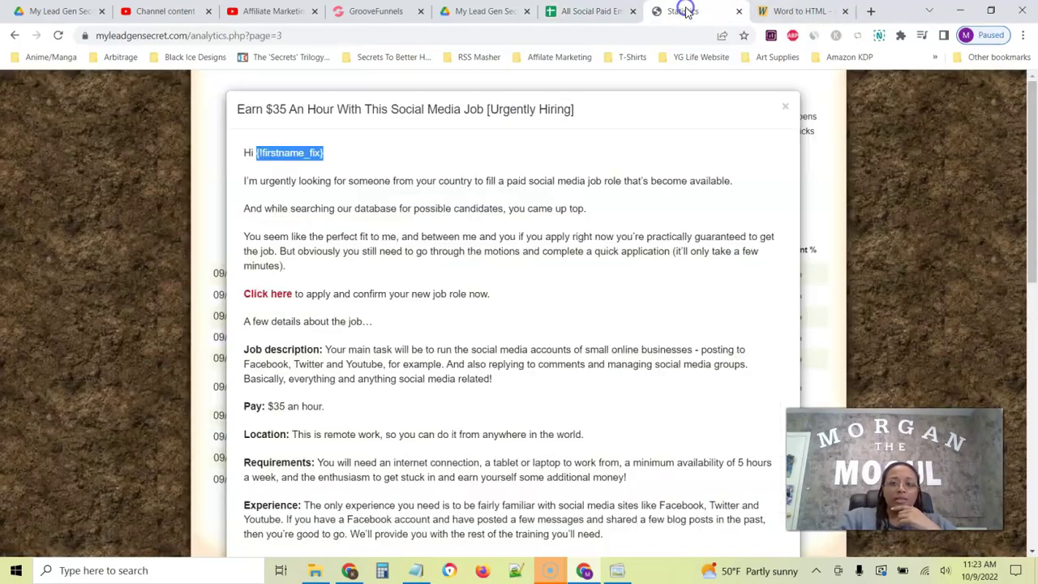
click(783, 108)
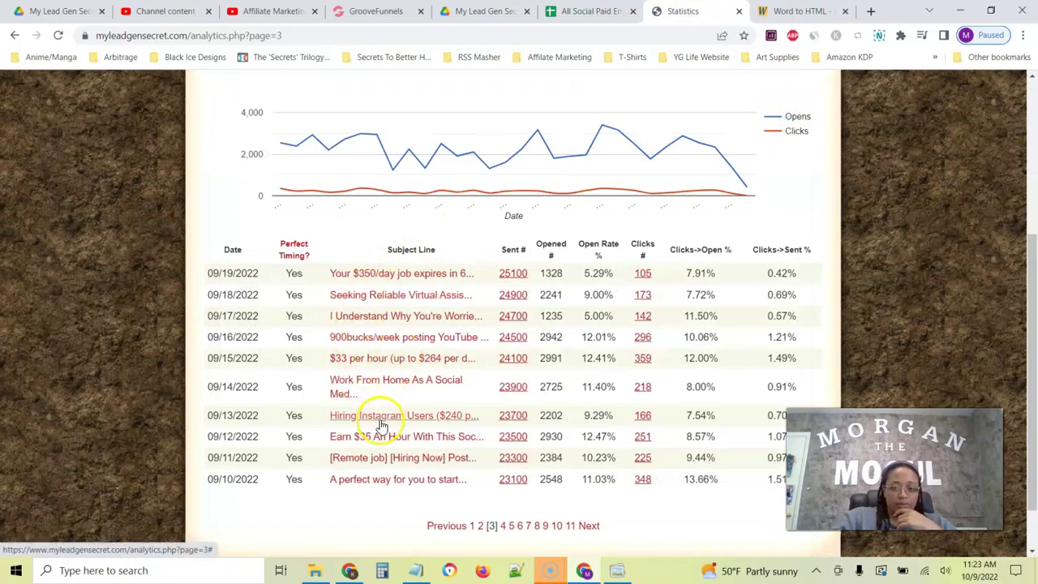
click(409, 459)
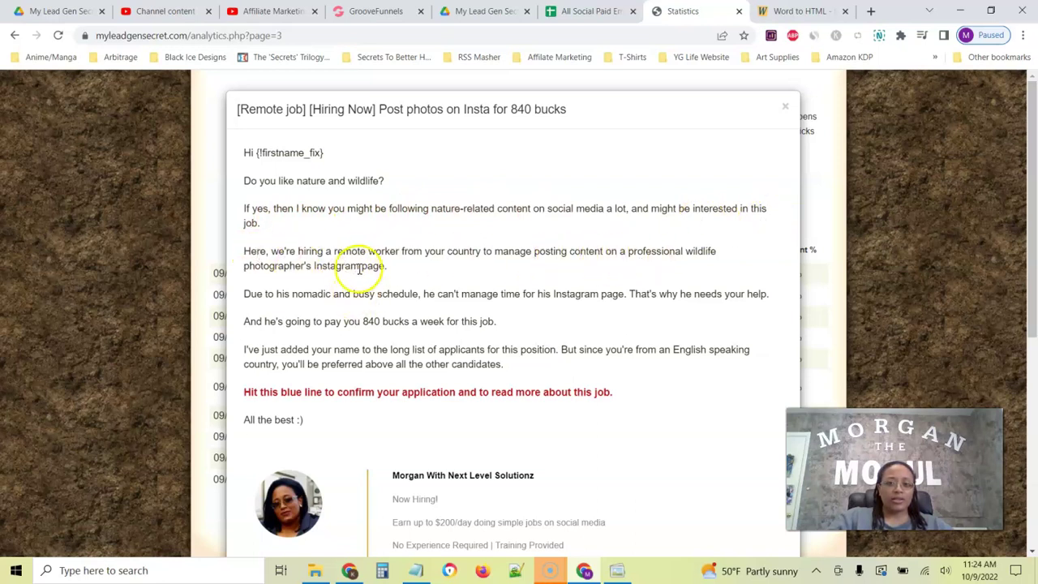
- Review the 840-bucks email's wording, highlighting "from your country", the photographer's busy schedule sentence and the paragraph about the applicant list
drag(403, 253, 505, 253)
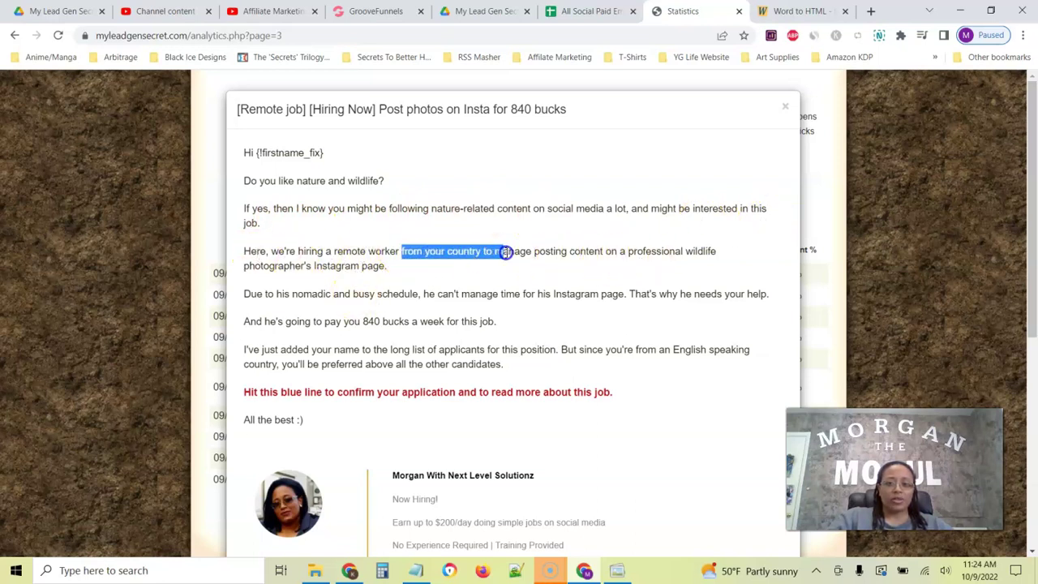
click(453, 260)
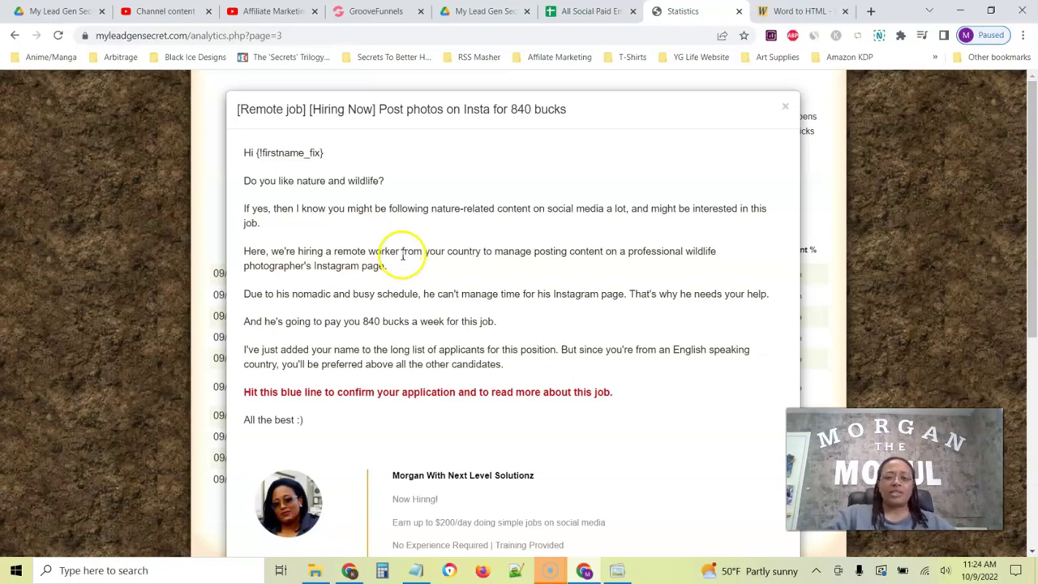
drag(402, 252, 491, 253)
click(632, 251)
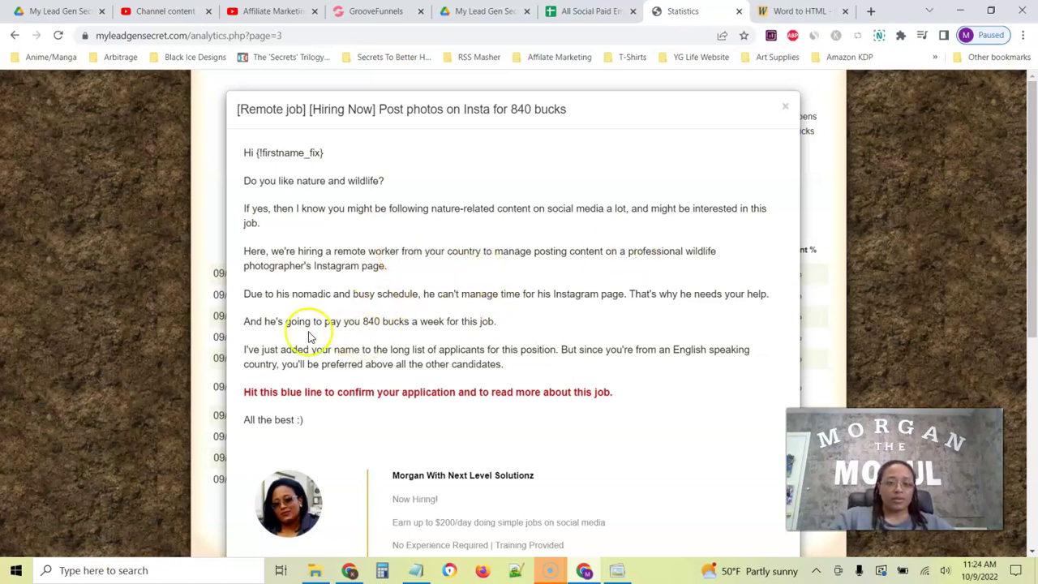
drag(303, 293, 711, 295)
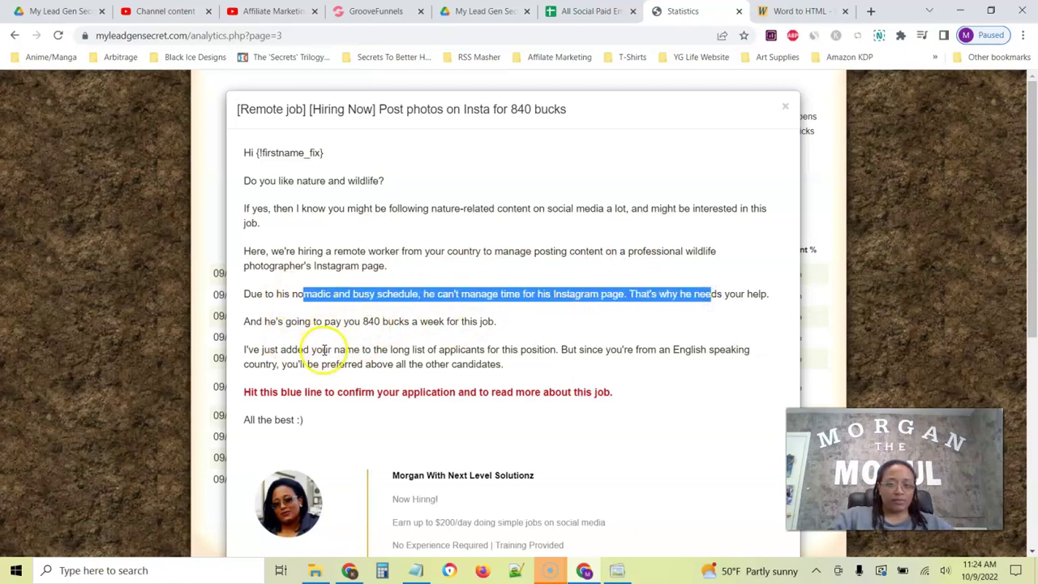
drag(522, 361, 596, 355)
click(532, 347)
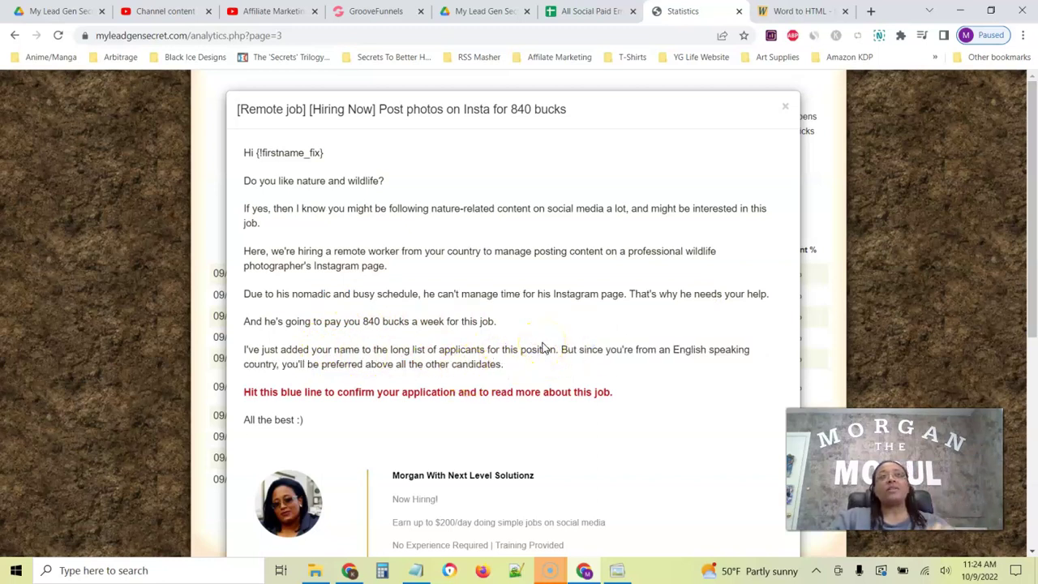
- Open clickbank.com in a new browser tab and log in to the account with the saved credentials
click(872, 12)
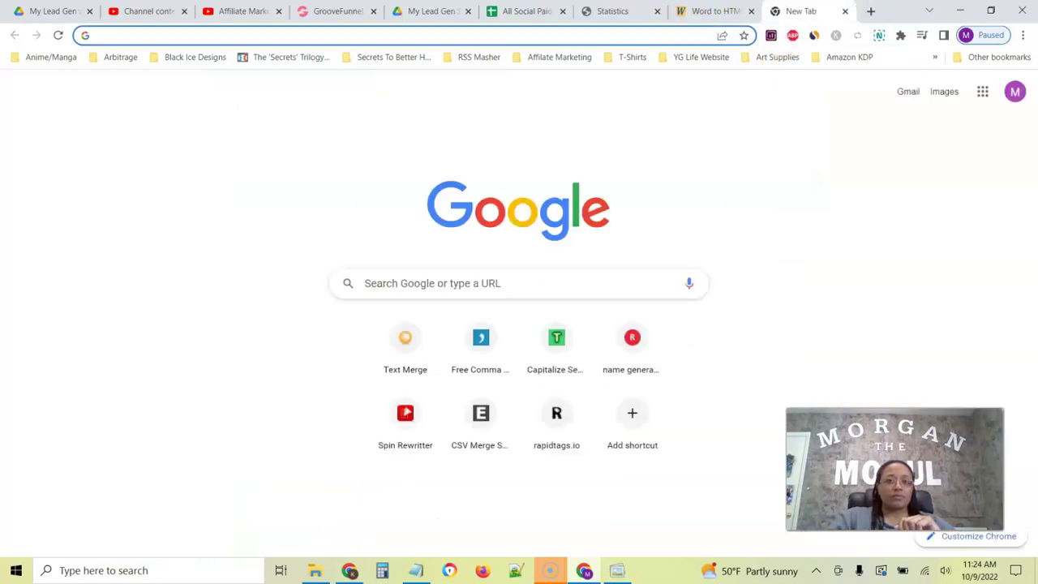
click(309, 37)
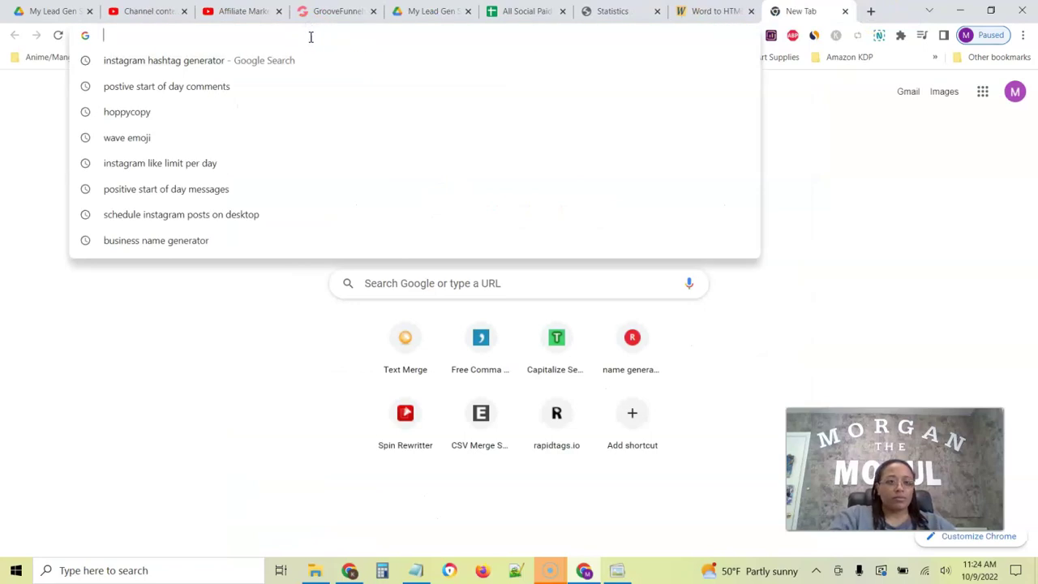
text(clickbank.com)
key(Return)
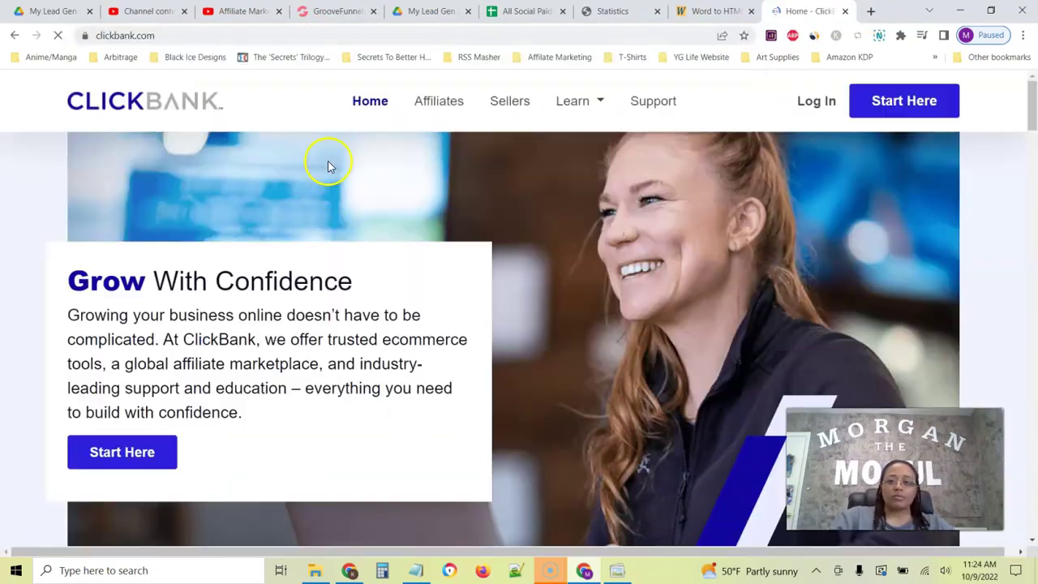
click(821, 103)
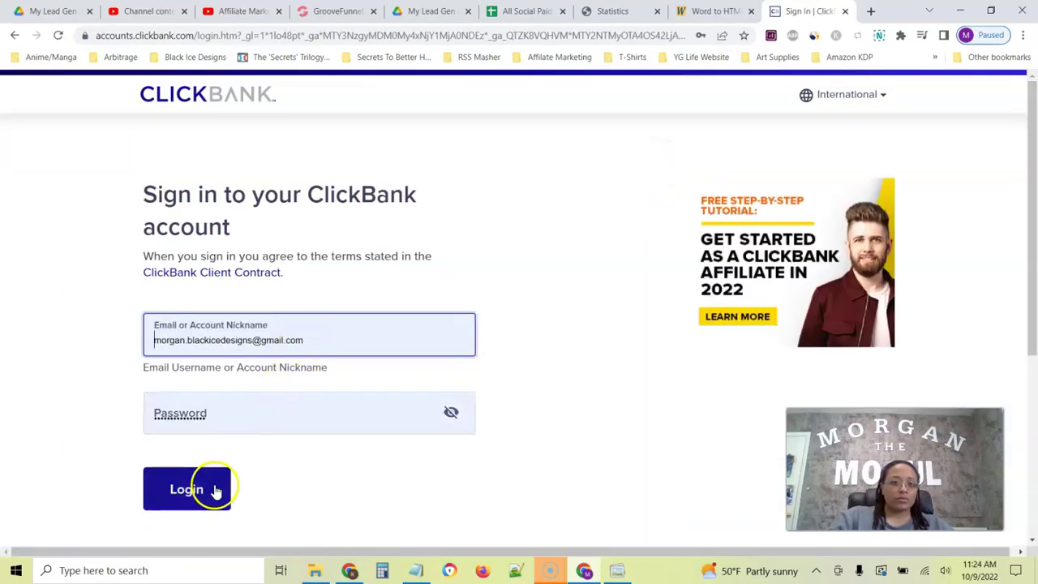
click(215, 491)
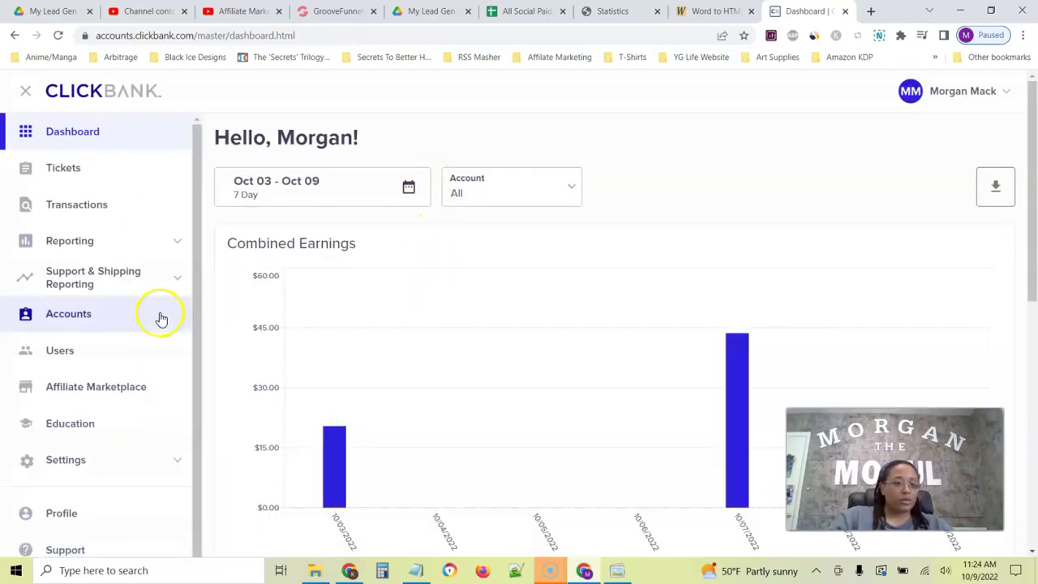
- Open ClickBank's Affiliate Marketplace, browse the E-Business & E-Marketing category and sort the offers by Gravity
click(121, 392)
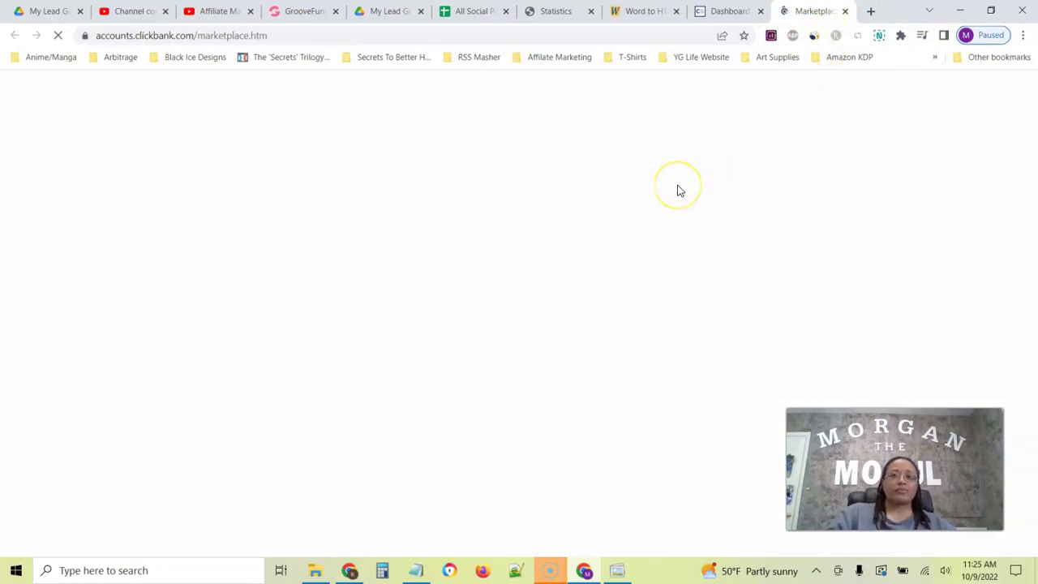
scroll(334, 248, down, 1)
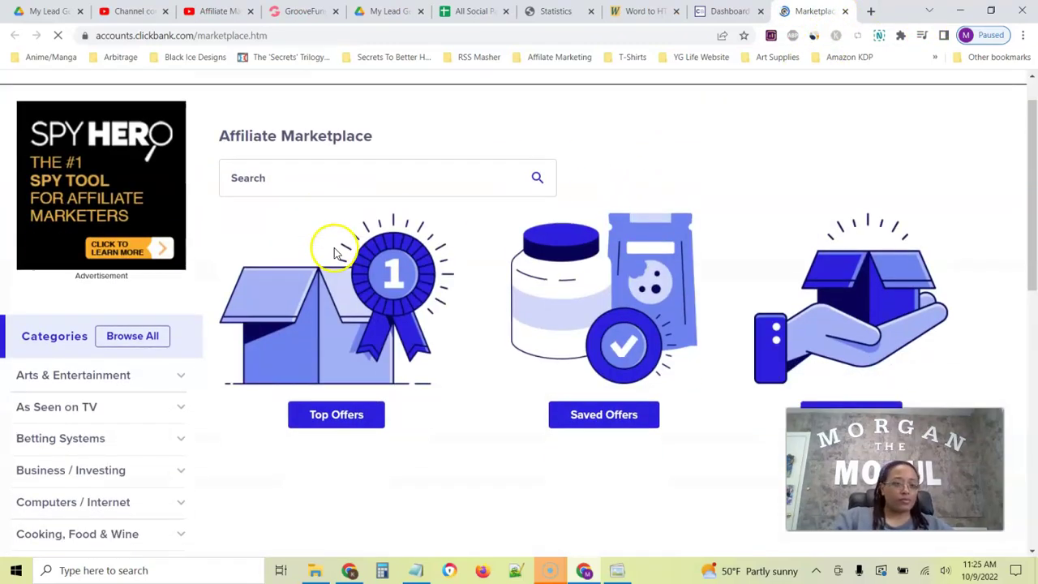
scroll(162, 332, down, 3)
click(111, 346)
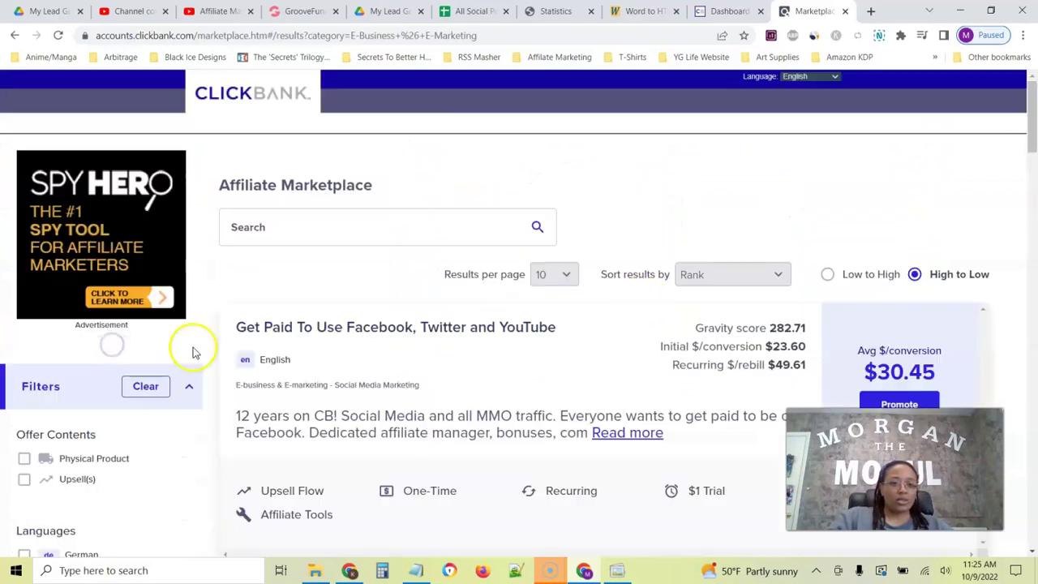
click(756, 275)
click(719, 417)
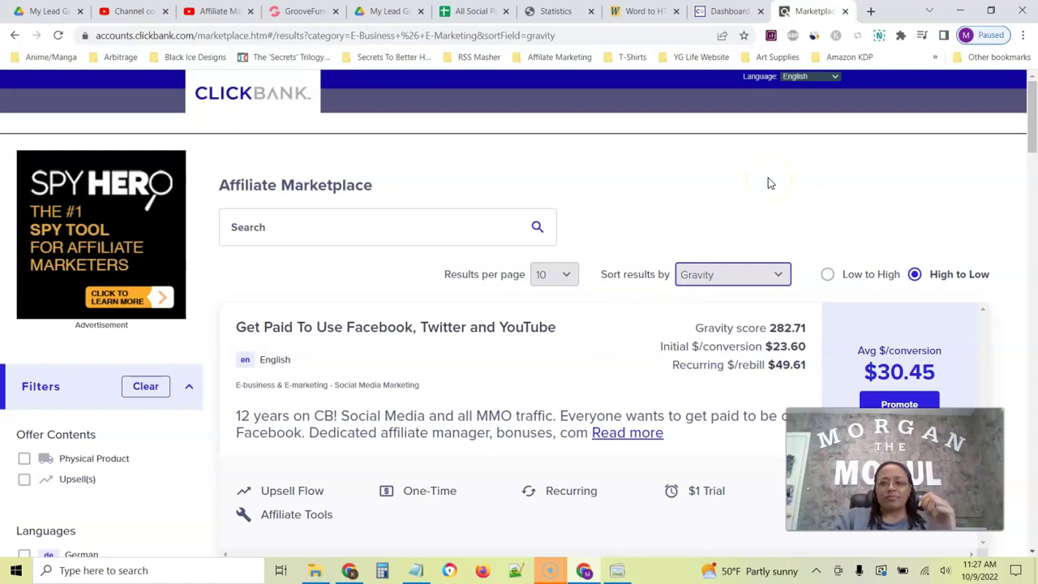
- Open the affiliate page of "Get Paid To Use Facebook, Twitter and YouTube" and look through its Email Swipes section
scroll(786, 200, down, 2)
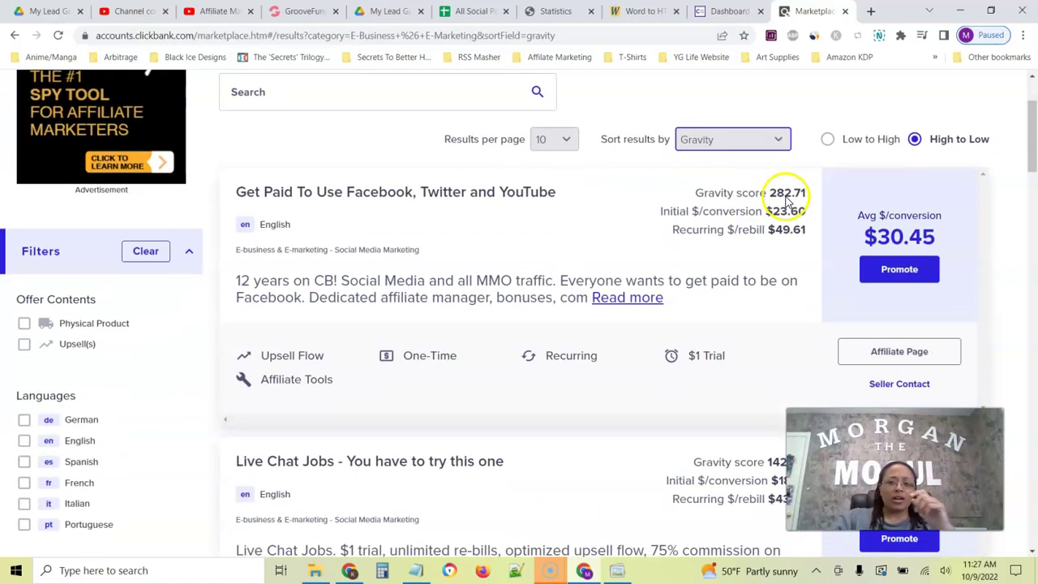
click(882, 358)
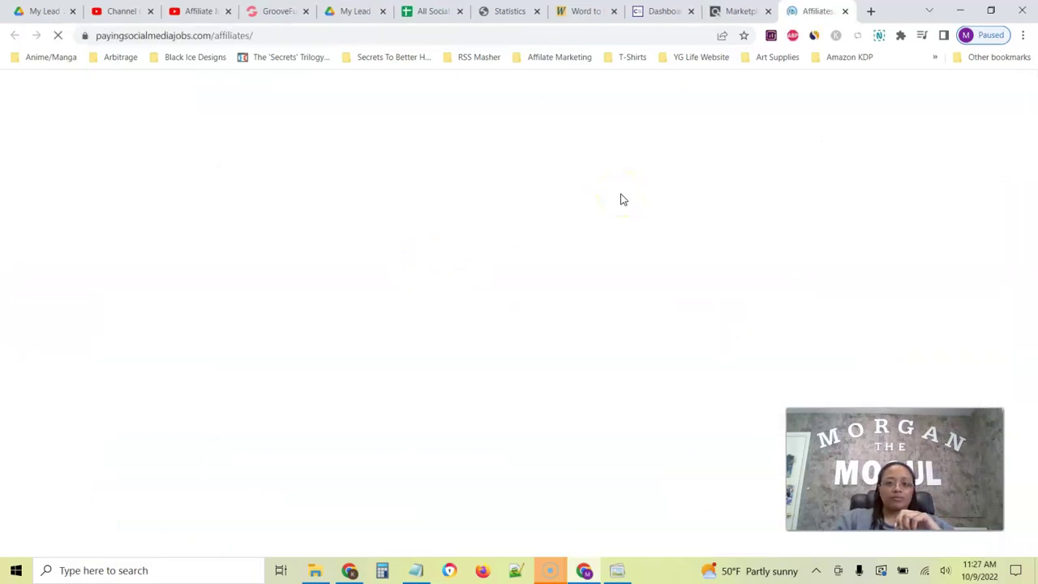
scroll(511, 314, down, 1)
scroll(511, 314, down, 2)
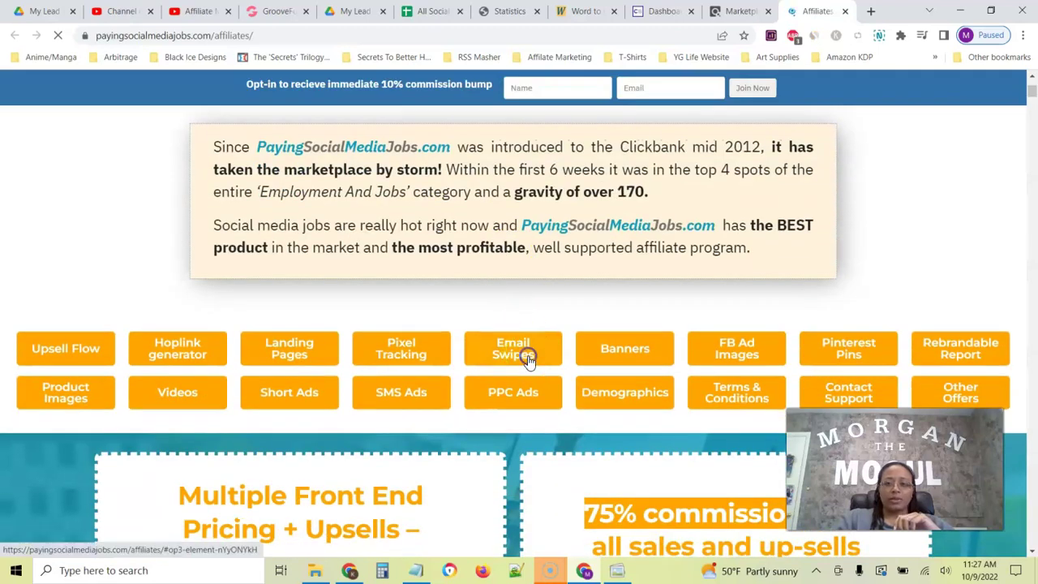
click(525, 353)
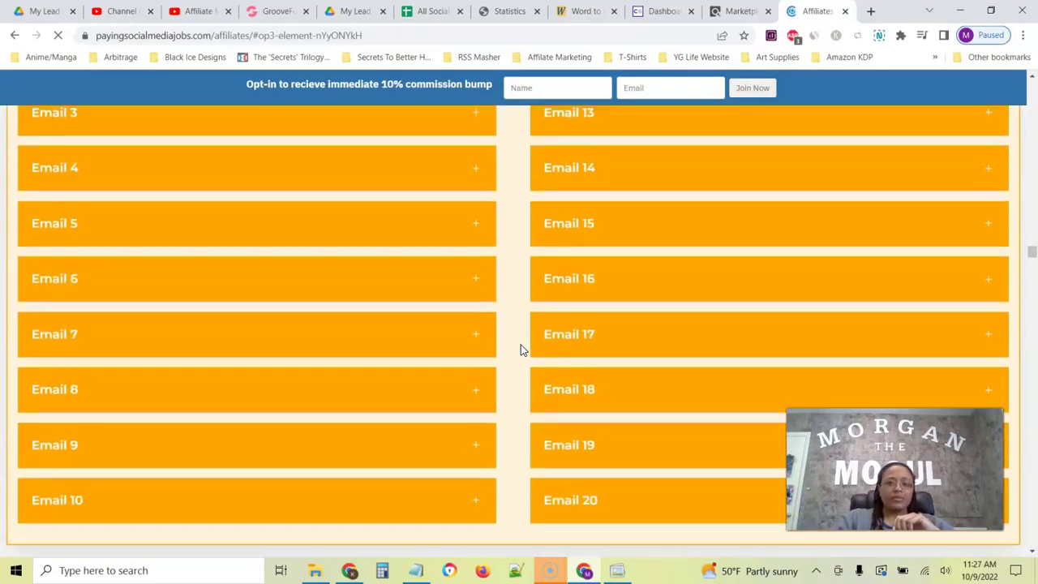
scroll(522, 349, up, 5)
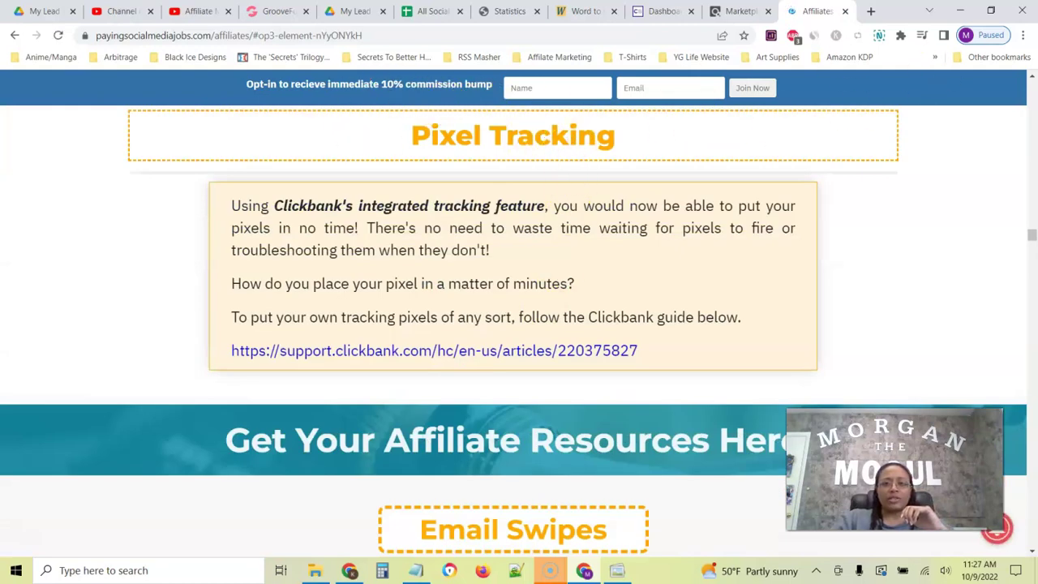
mouse_move(248, 110)
mouse_down()
mouse_move(876, 73)
mouse_move(349, 32)
mouse_move(213, 128)
mouse_move(266, 138)
mouse_up()
click(983, 40)
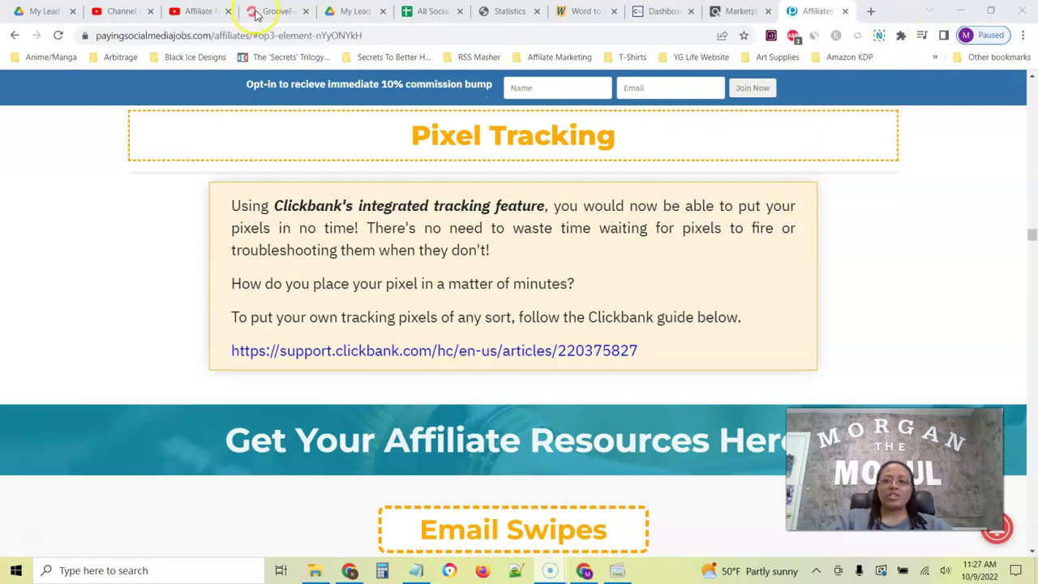
- In the All Social Paid Emails spreadsheet, review the email list on the Social Paid sheet, then return to the Custom SP/WAR sheet
click(432, 14)
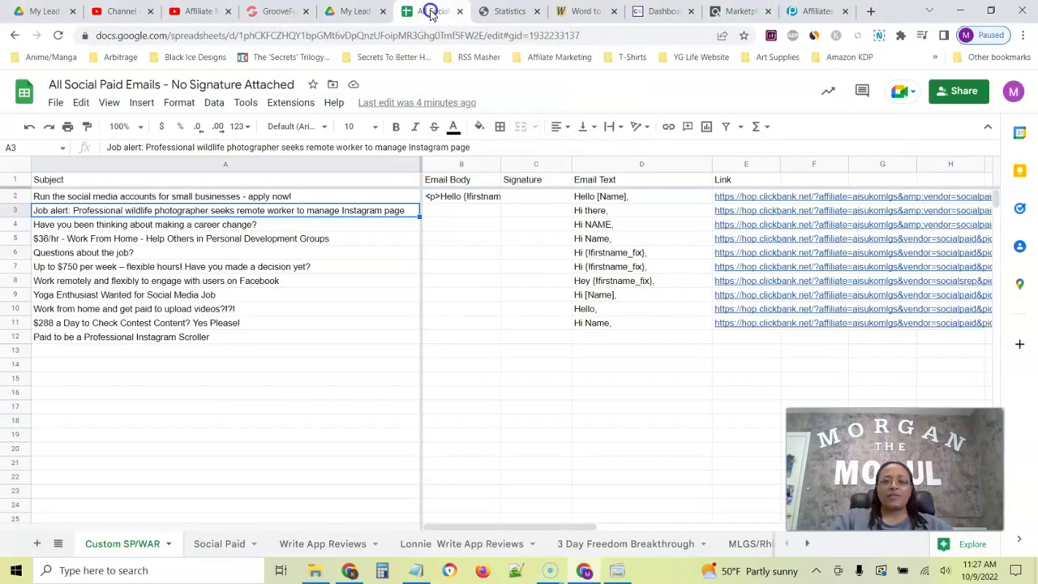
click(227, 542)
scroll(243, 374, down, 9)
scroll(239, 384, up, 8)
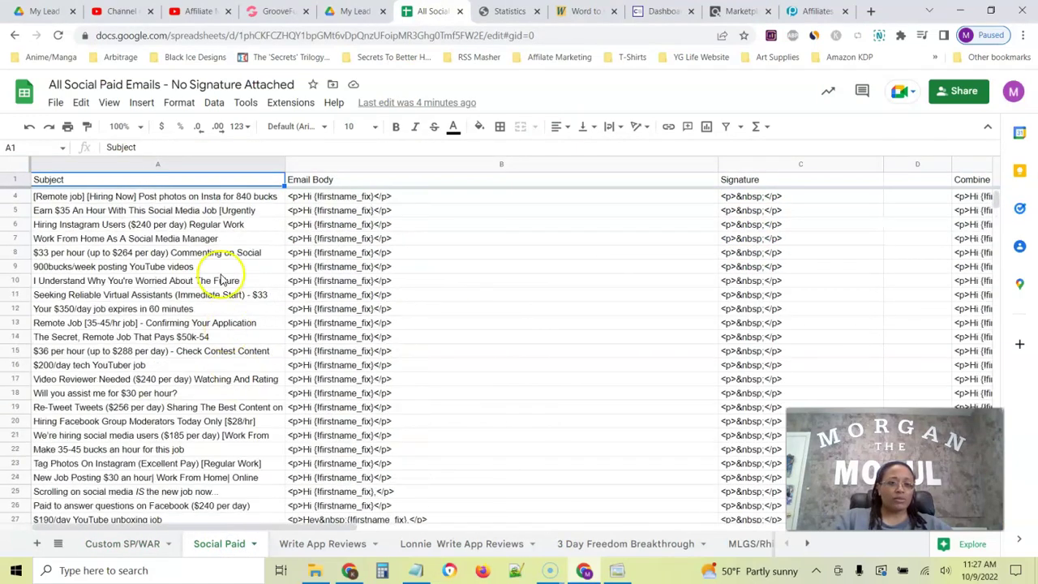
scroll(220, 280, down, 13)
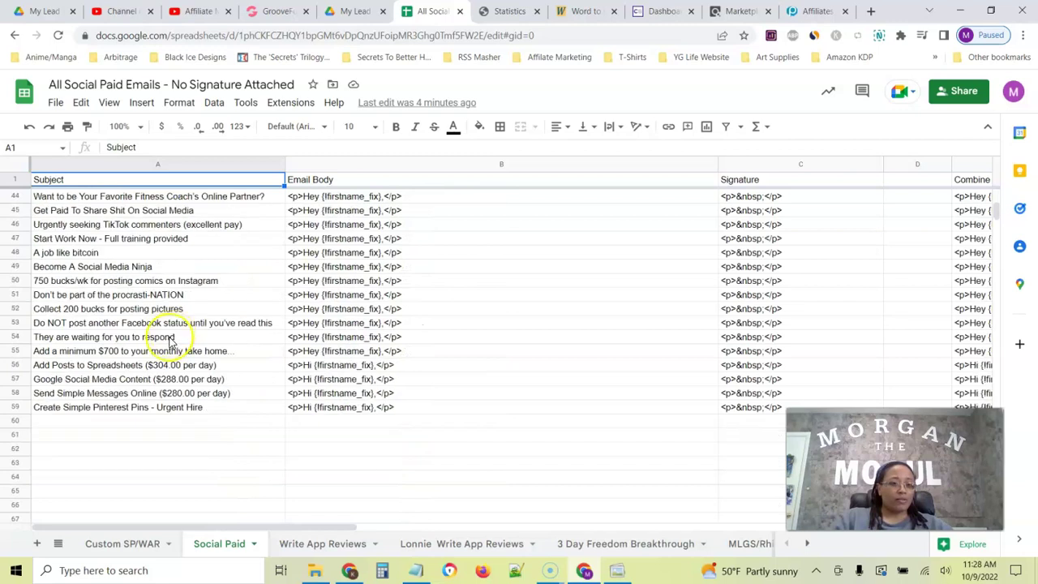
scroll(167, 412, up, 14)
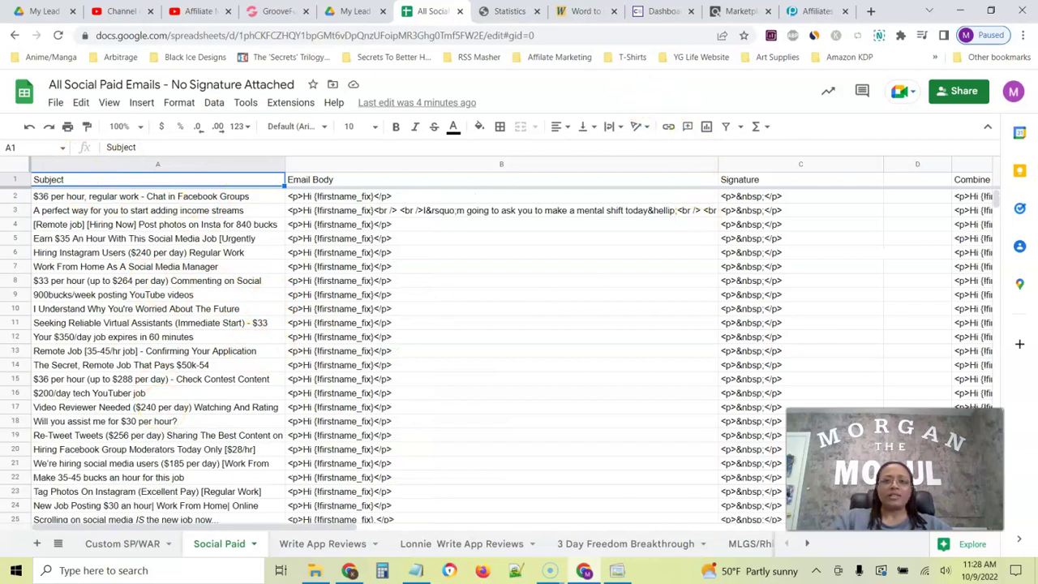
click(132, 547)
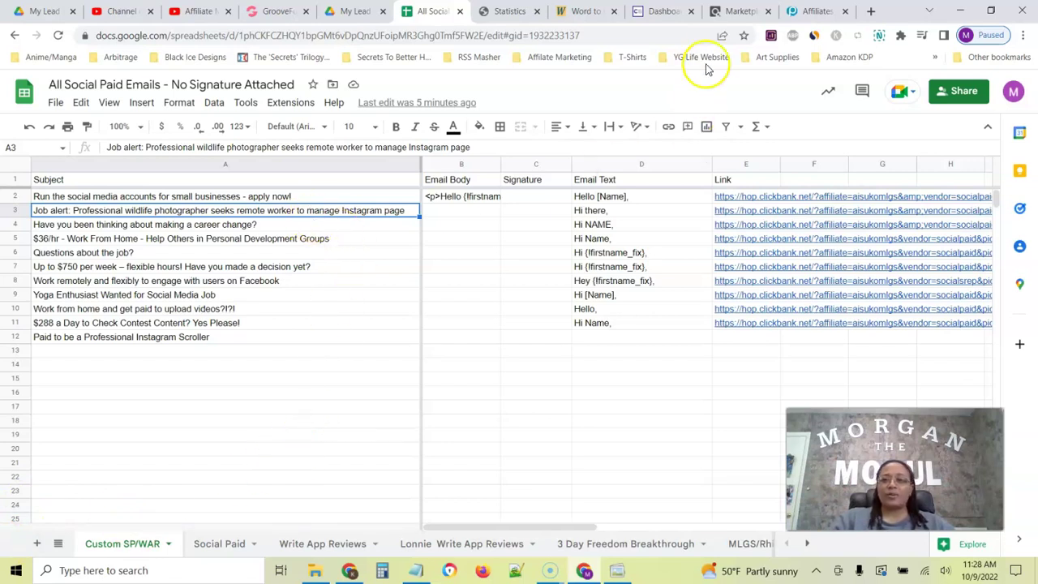
- Switch WordHTML back to the Word Editor view and delete the entire previous email from it
click(584, 13)
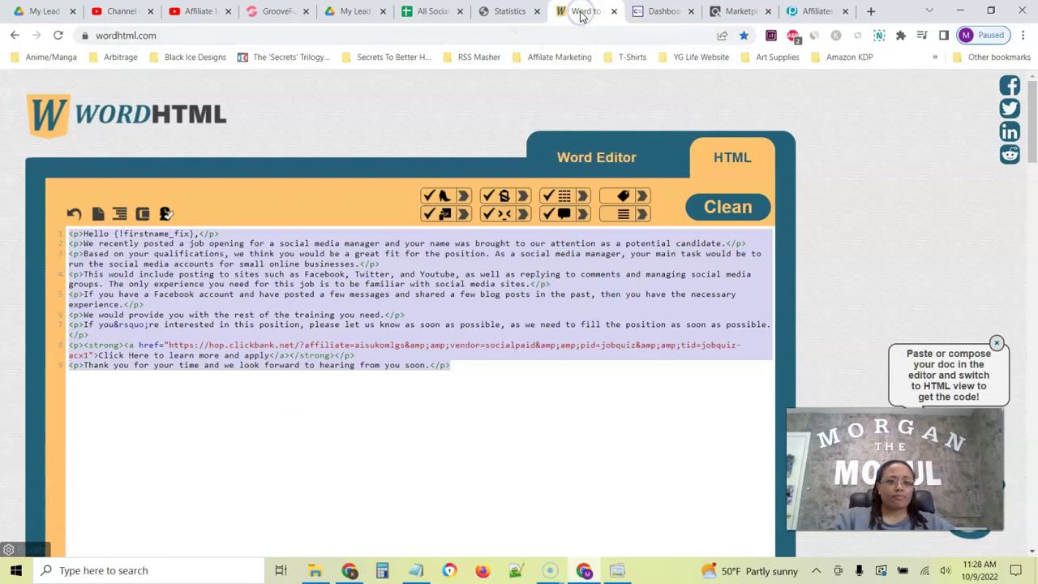
click(511, 11)
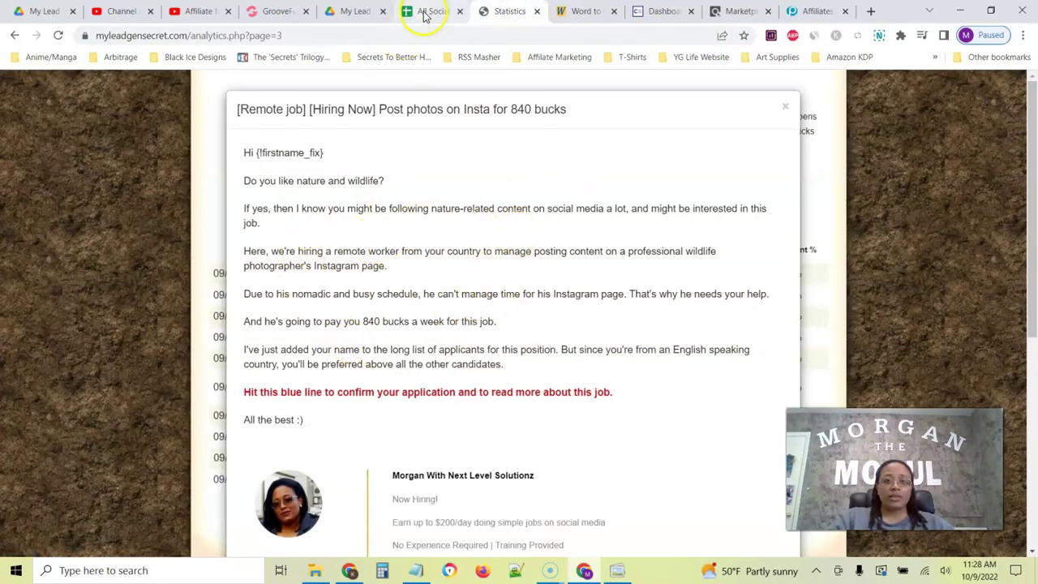
click(560, 12)
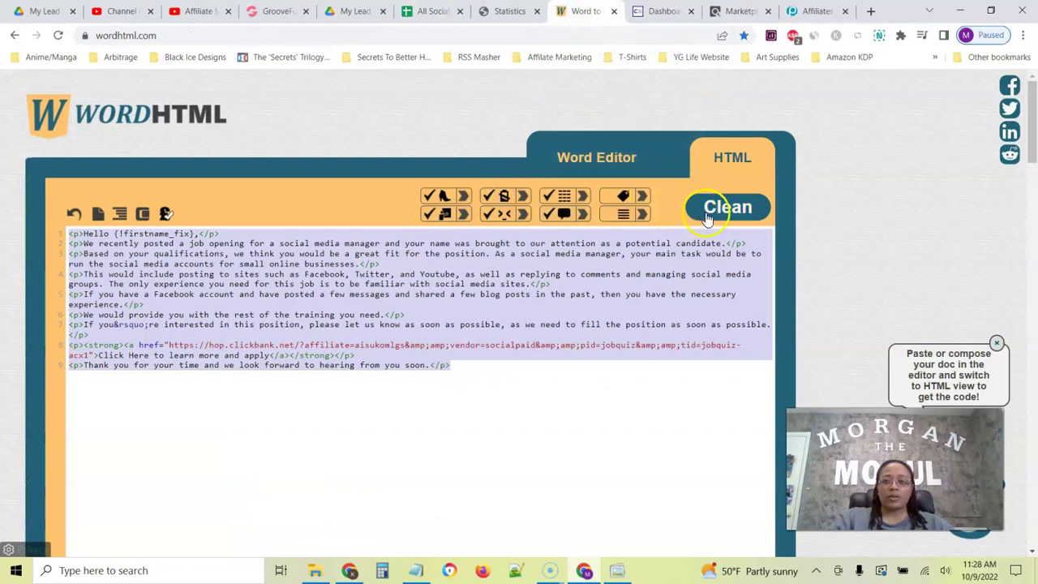
click(614, 170)
key(ctrl+a)
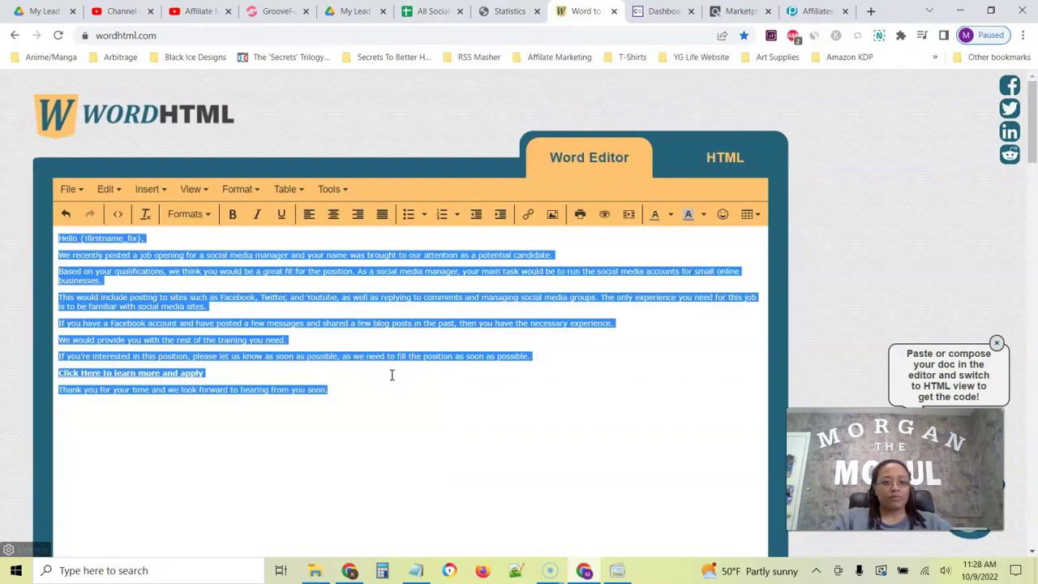
key(BackSpace)
- Compare the 840-bucks email's subject line on the Statistics page with the spreadsheet's wildlife photographer job alert subject
click(426, 11)
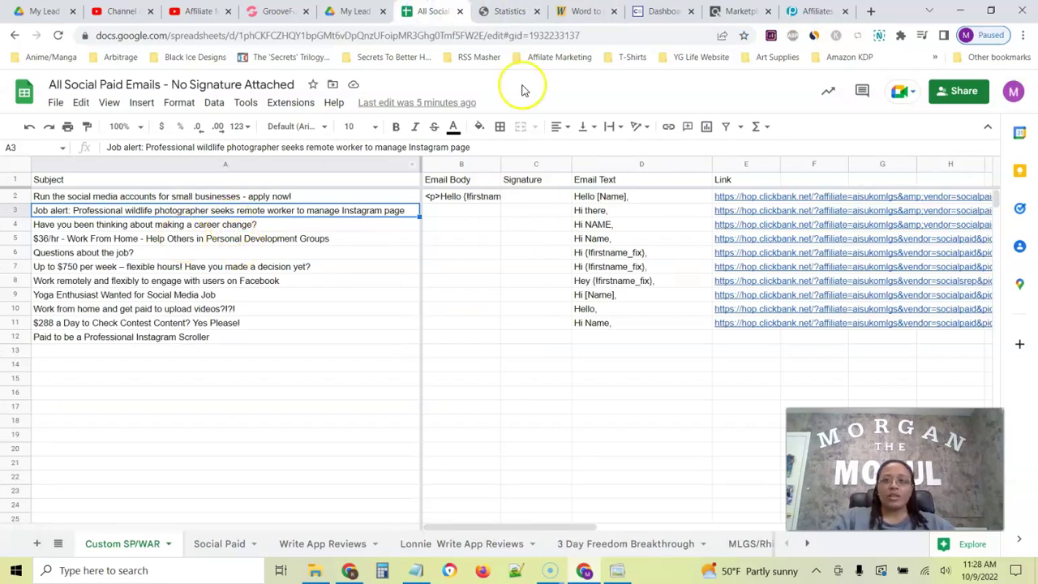
click(511, 12)
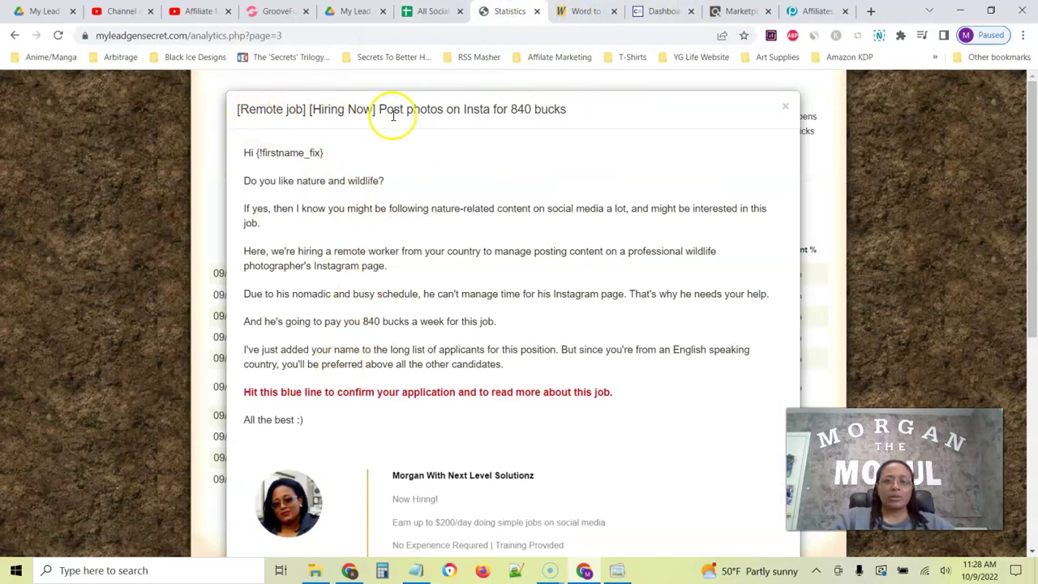
drag(394, 116, 561, 115)
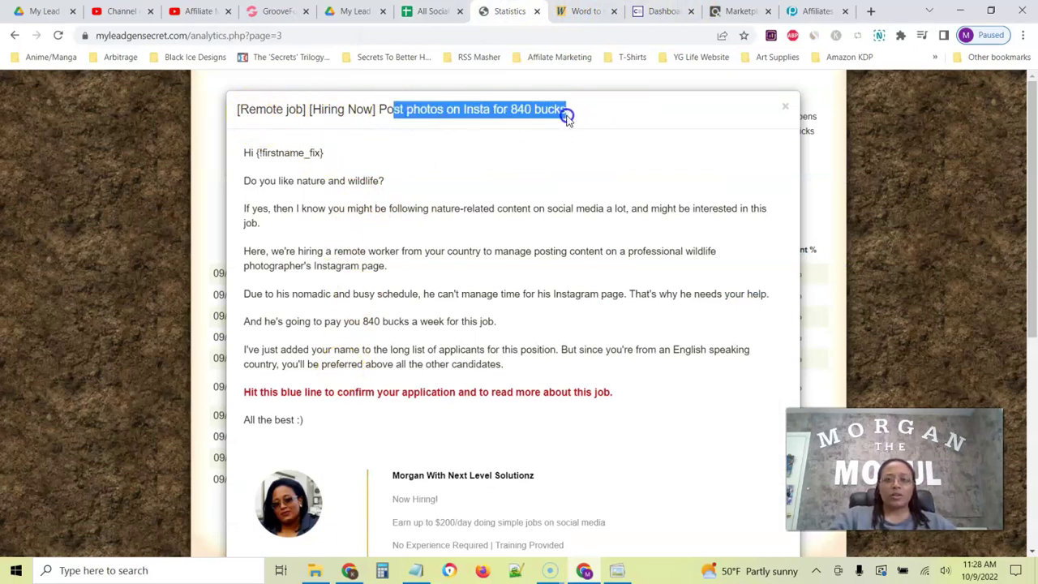
click(575, 119)
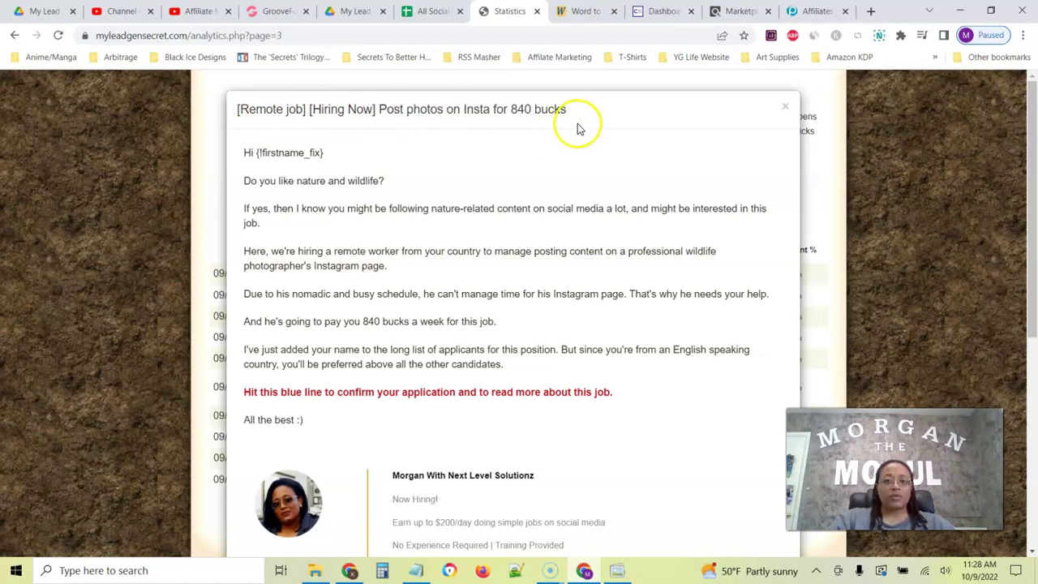
mouse_move(568, 108)
mouse_down()
mouse_move(437, 104)
mouse_move(575, 112)
mouse_up()
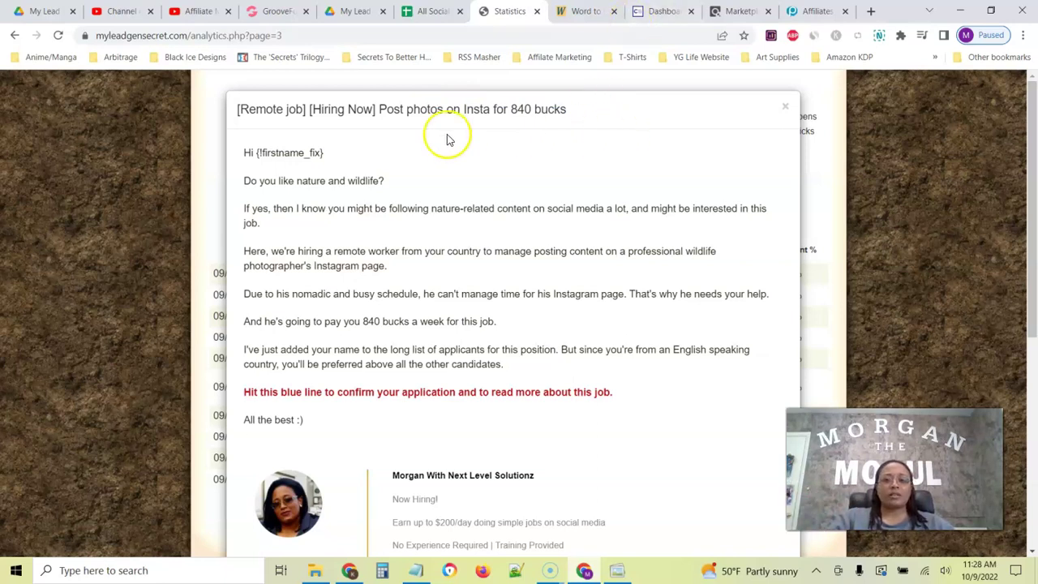
click(414, 14)
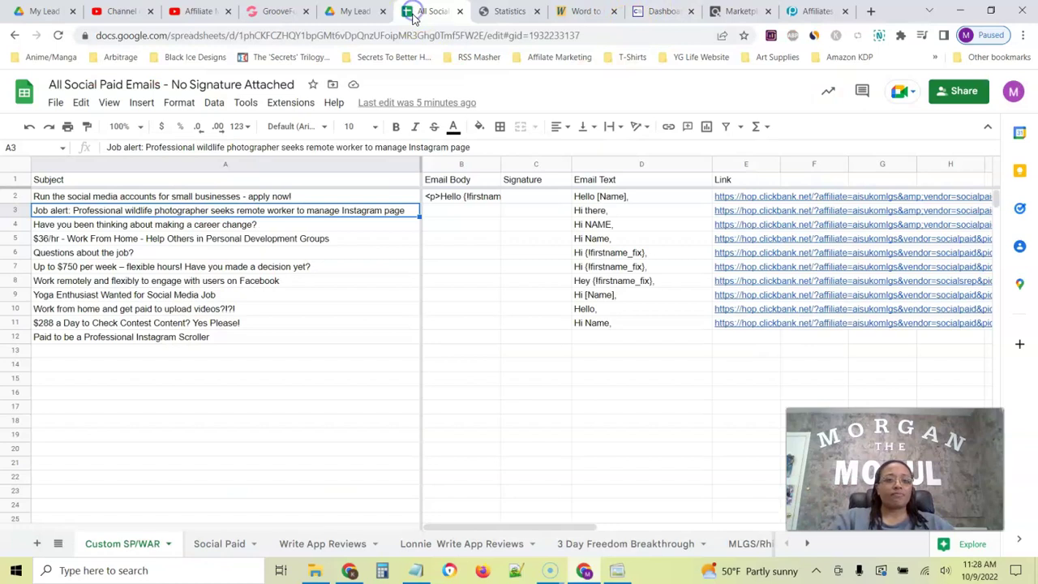
click(334, 283)
click(297, 212)
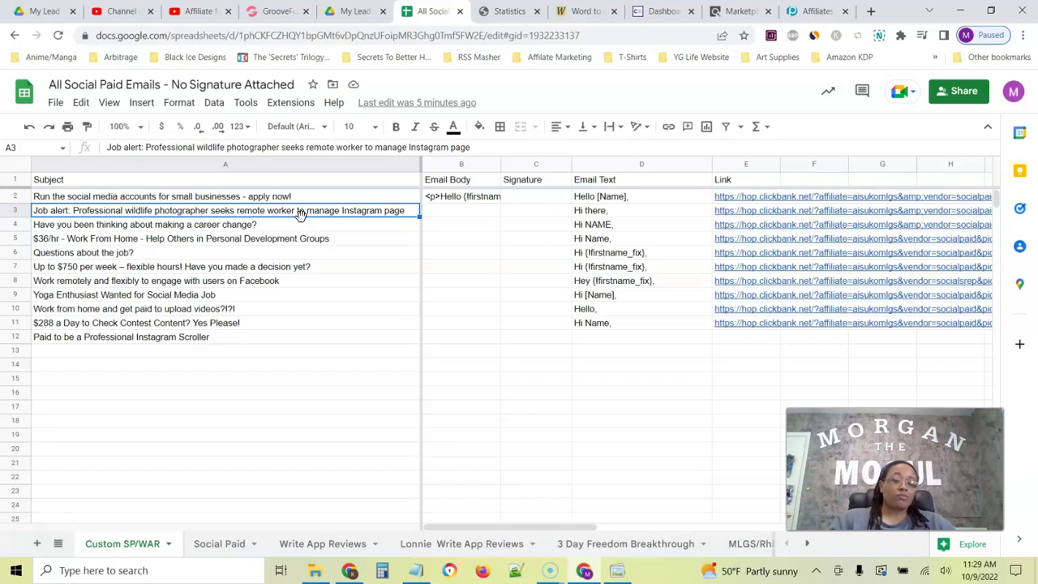
- Copy the full email text of the wildlife photographer job alert from the Email Text column of the Custom SP/WAR sheet
double_click(629, 214)
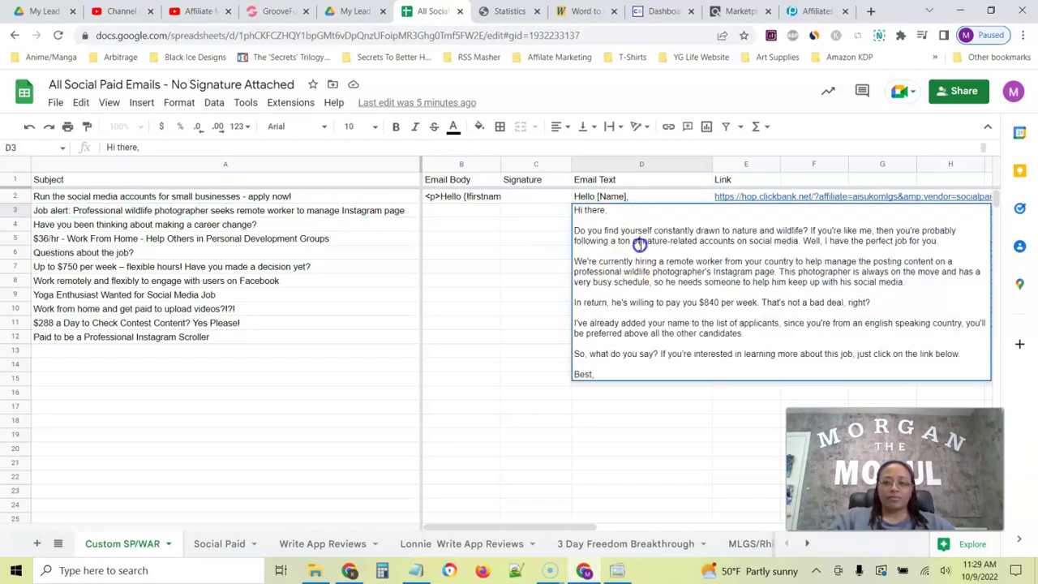
key(ctrl+a)
right_click(641, 245)
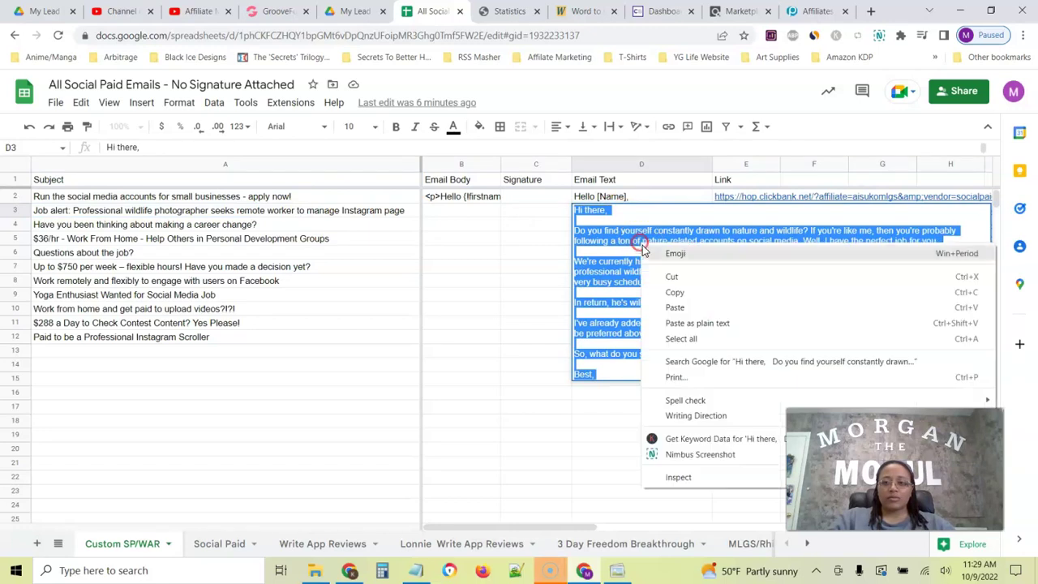
click(681, 293)
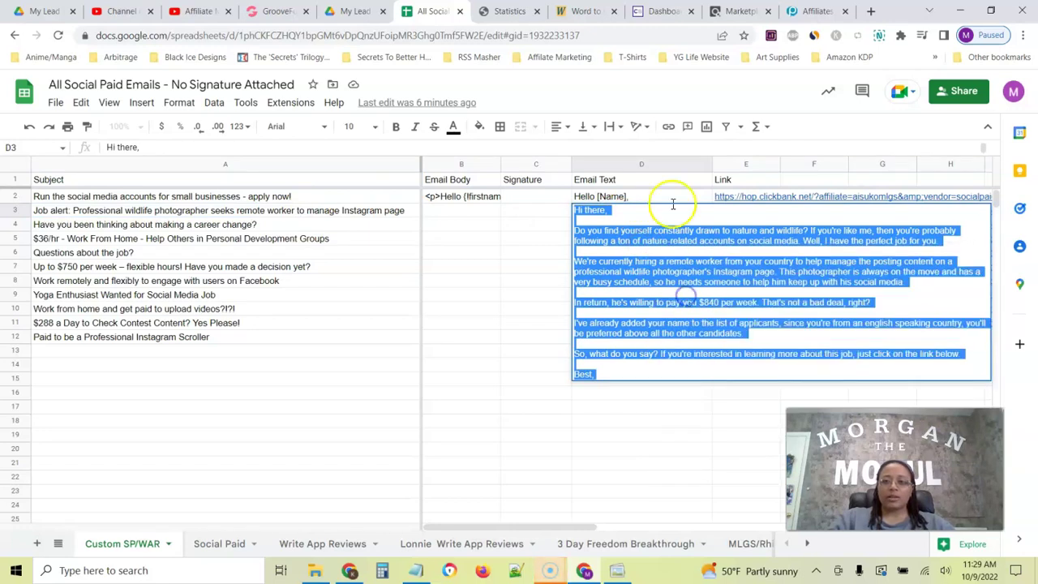
- Switch to WordHTML and paste the copied wildlife photographer email into the empty Word Editor
click(584, 13)
right_click(255, 252)
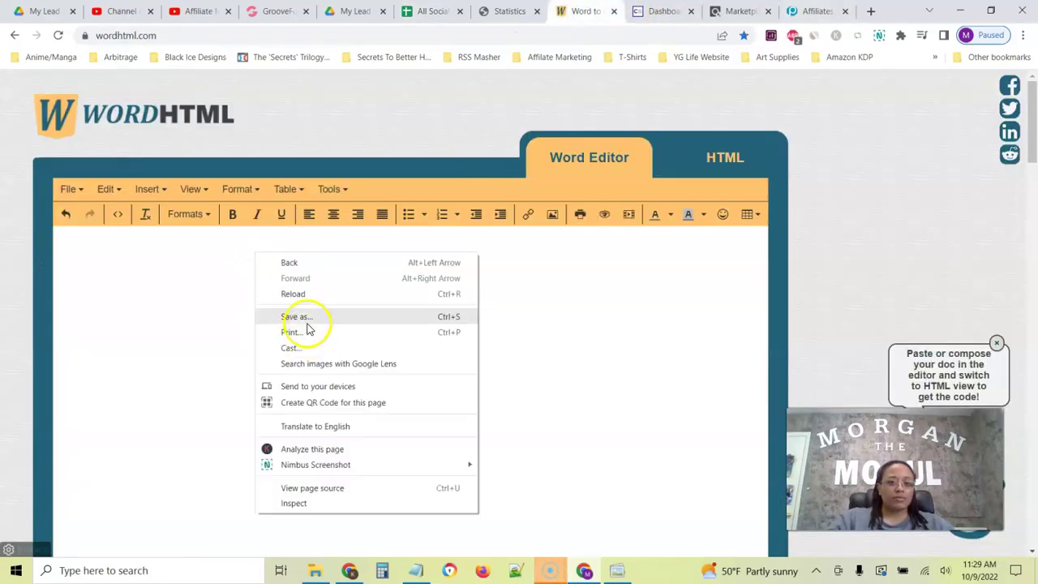
click(167, 262)
right_click(164, 249)
click(118, 235)
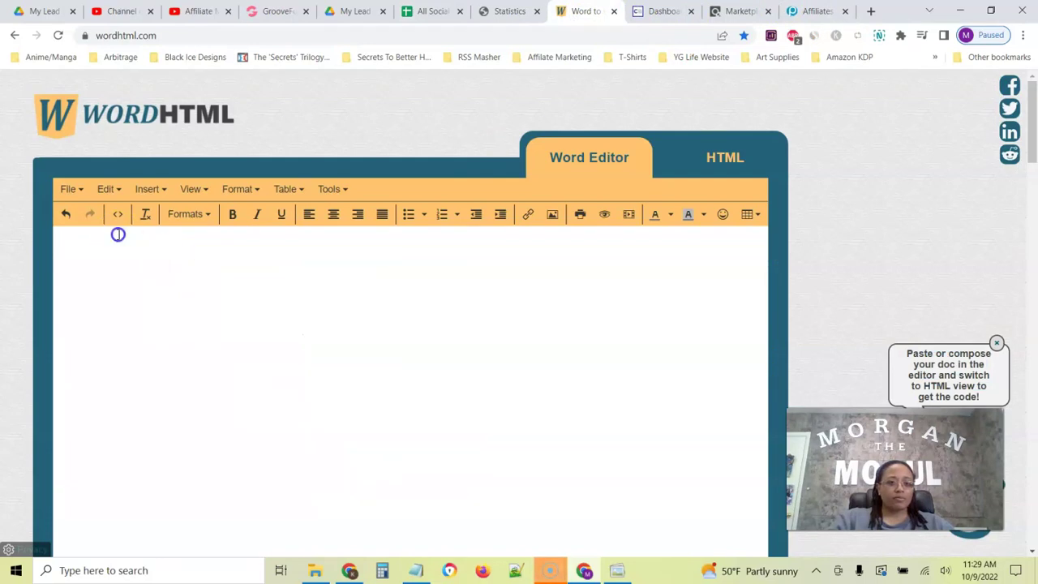
right_click(118, 235)
click(176, 346)
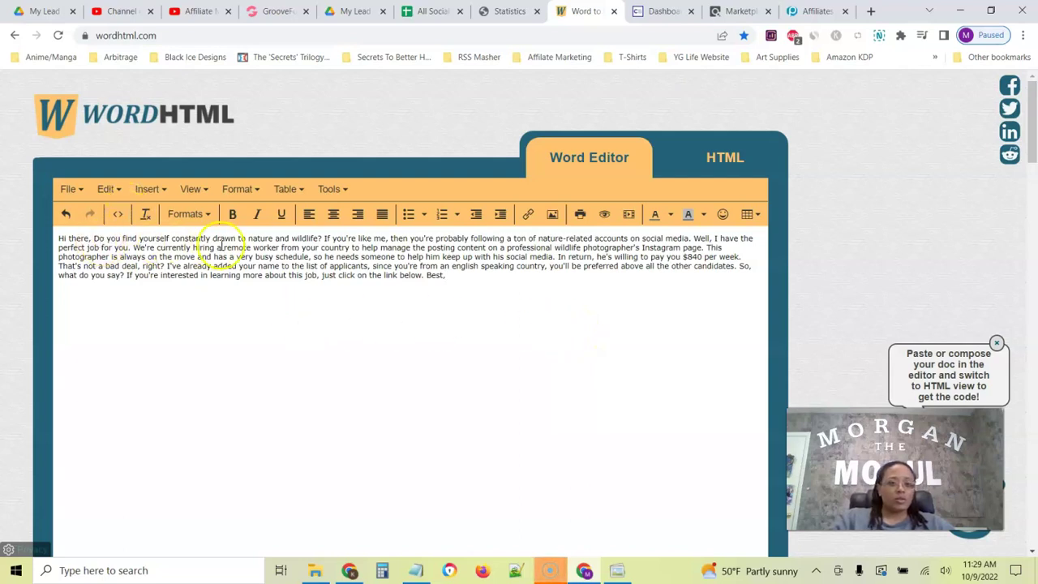
- Break the pasted email into separate paragraphs after "Hi there," and before "If you're like me", "Well,", "In return" and "I've already added"
click(324, 237)
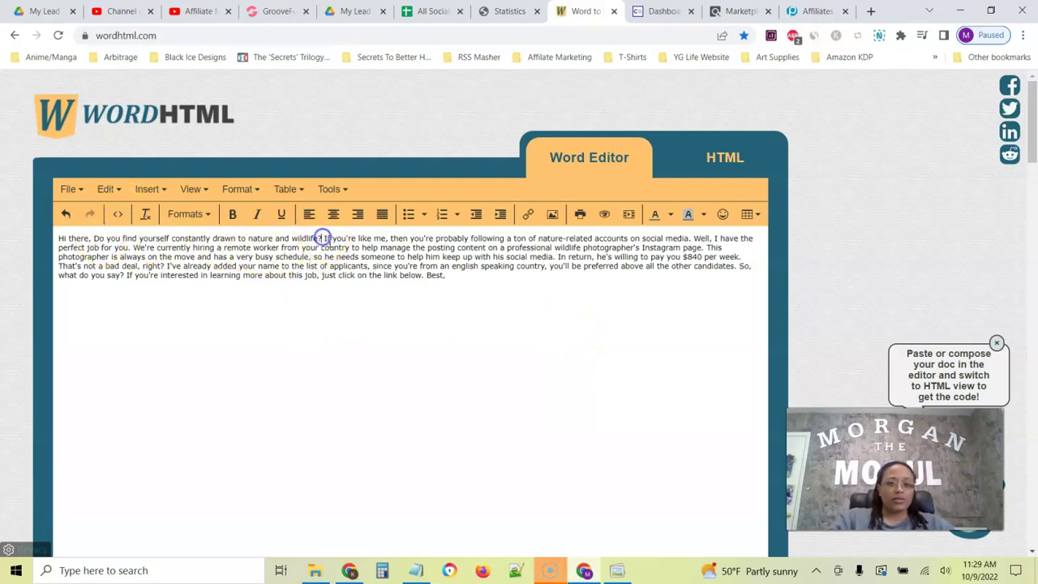
key(Return)
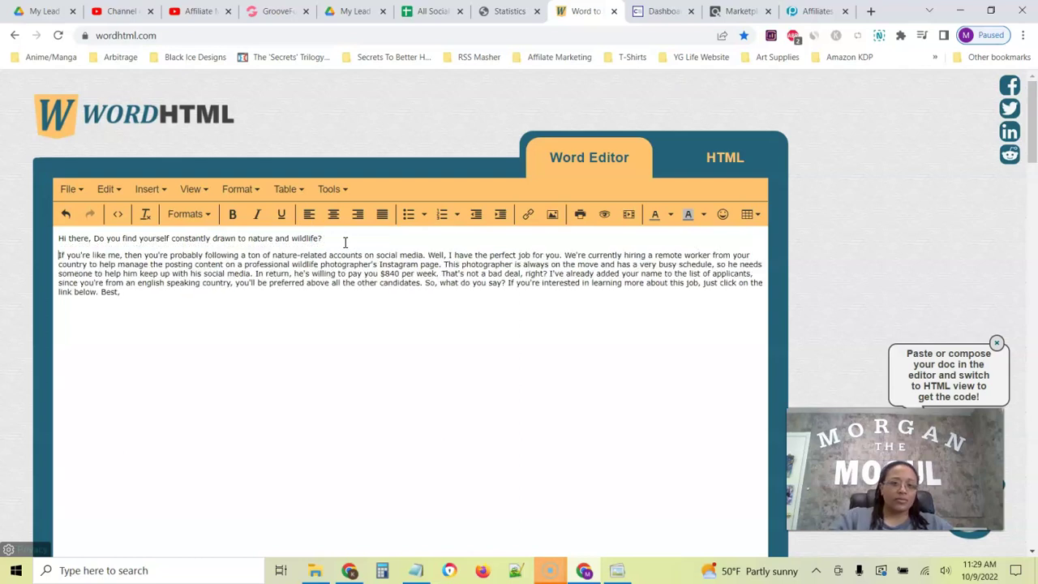
click(429, 255)
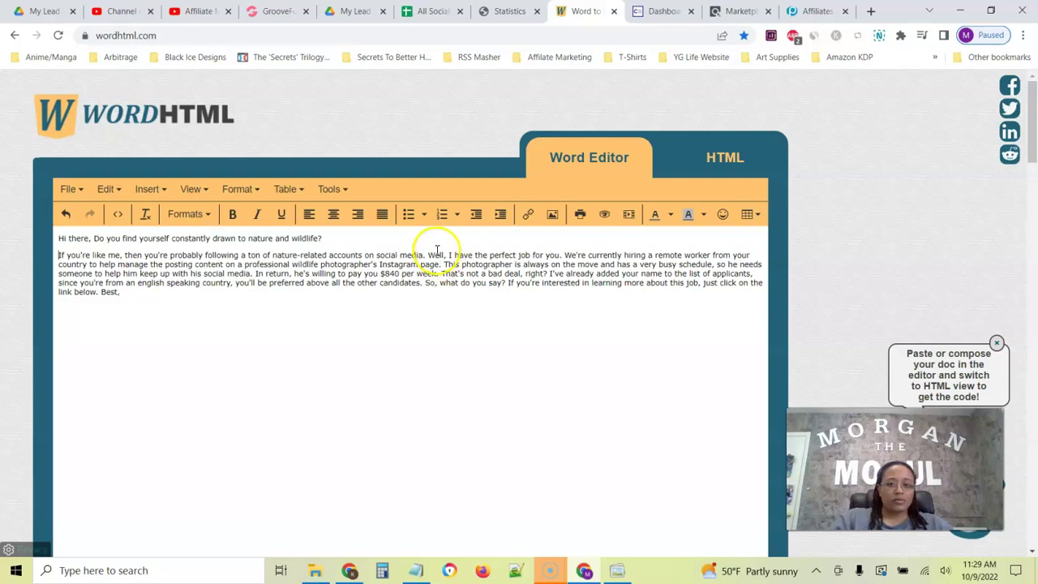
key(Return)
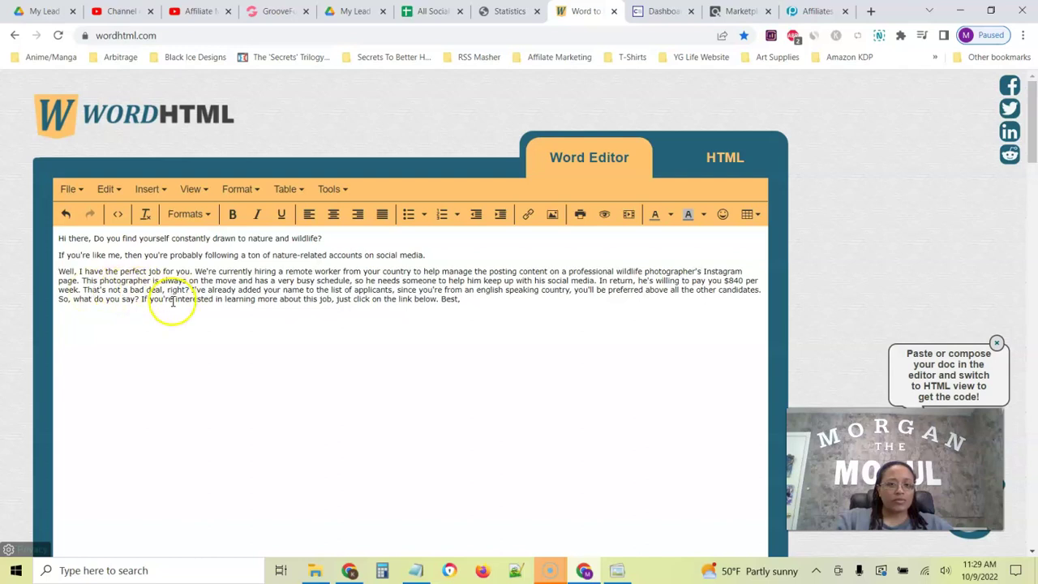
click(598, 281)
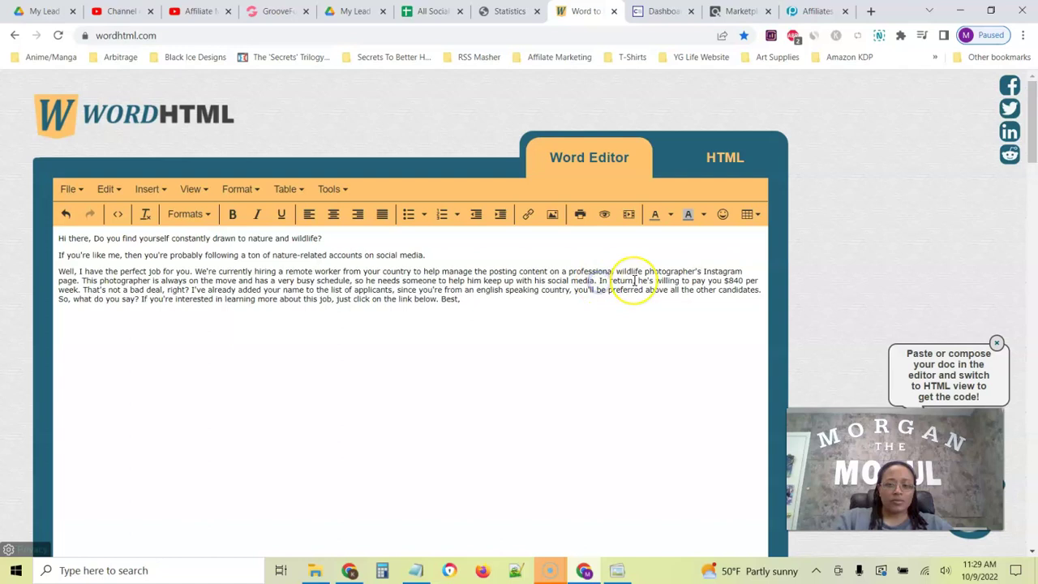
key(Return)
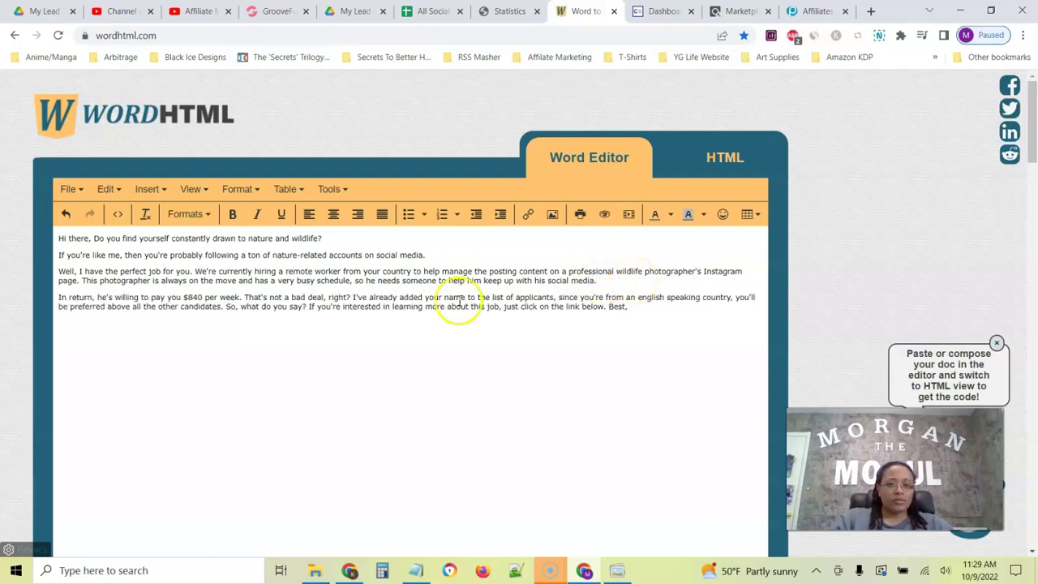
click(356, 297)
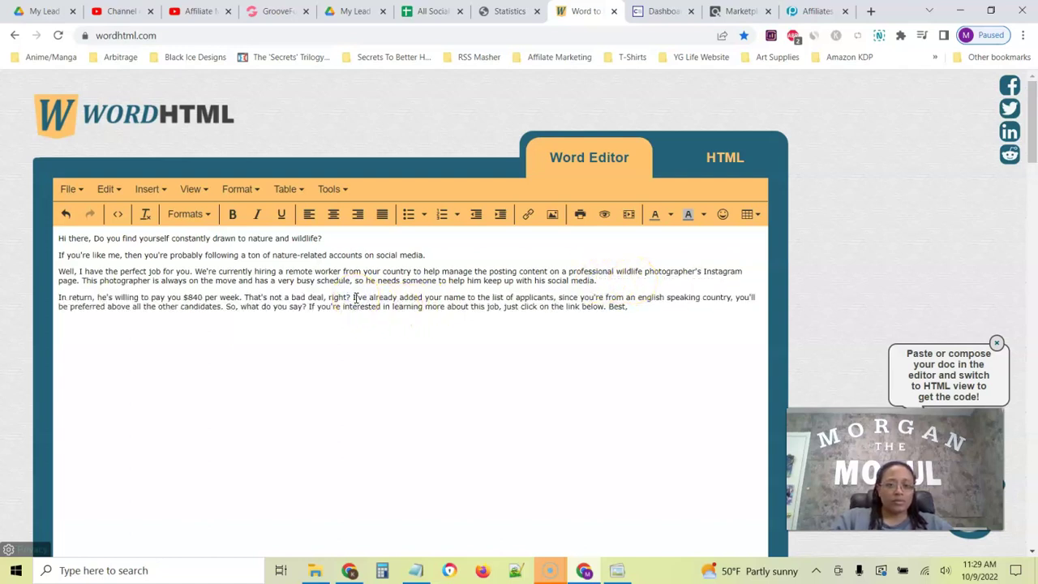
key(Return)
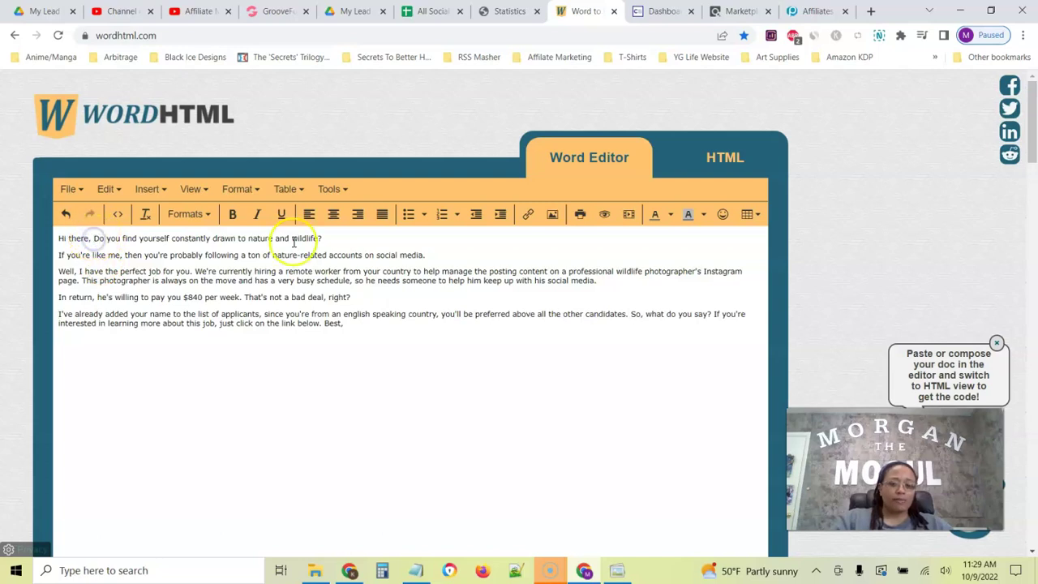
key(Return)
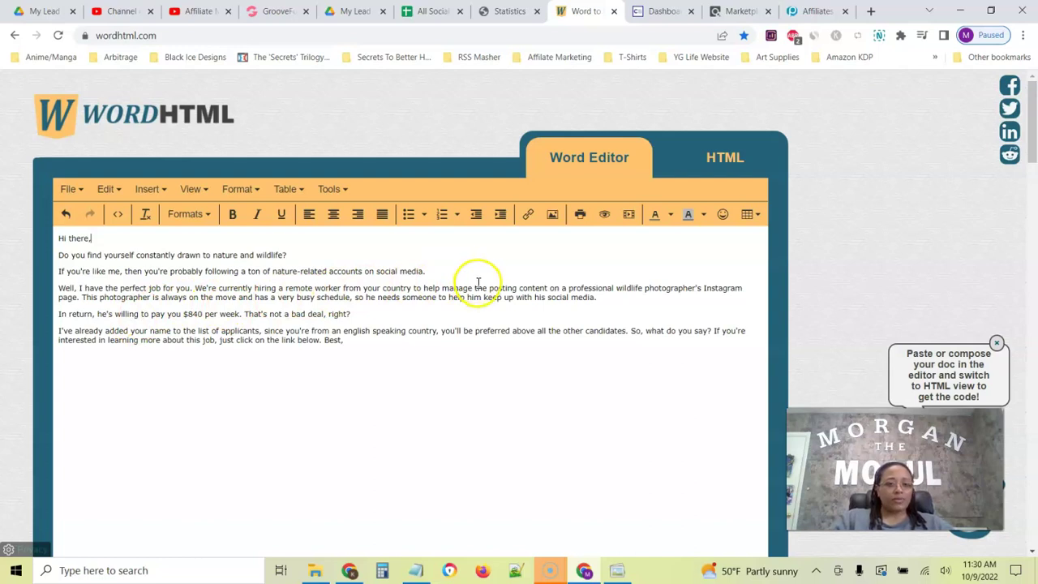
- Put "So, what do you say?" and the sentence starting "If you're interested" into their own paragraphs
click(349, 313)
click(378, 316)
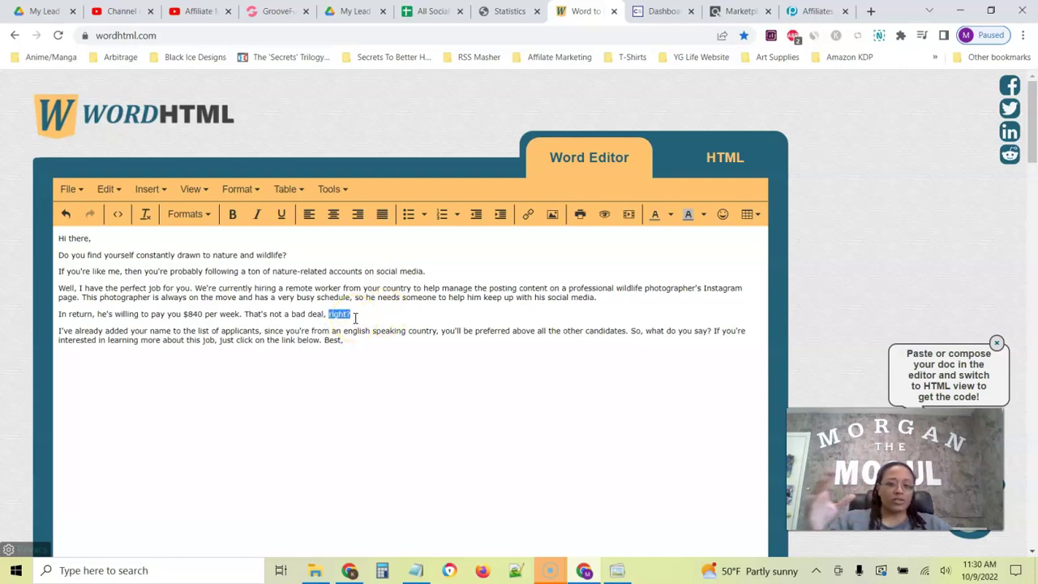
click(359, 332)
click(391, 316)
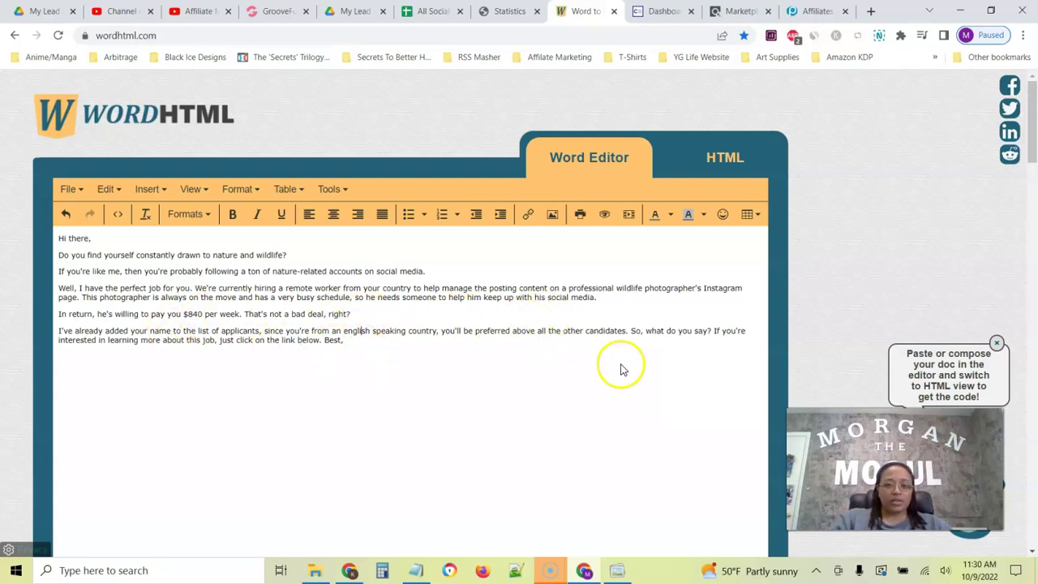
click(713, 331)
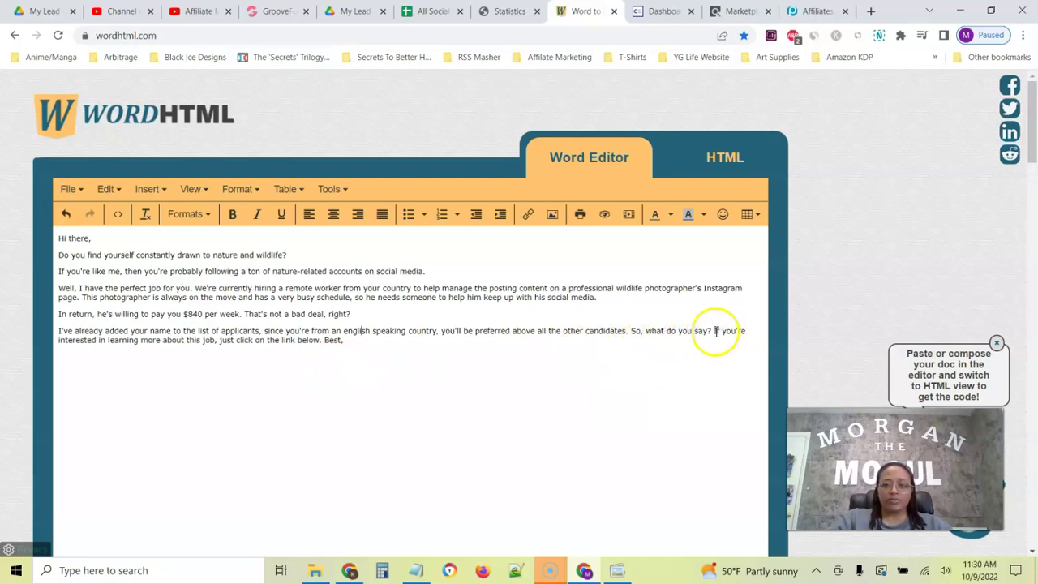
key(Return)
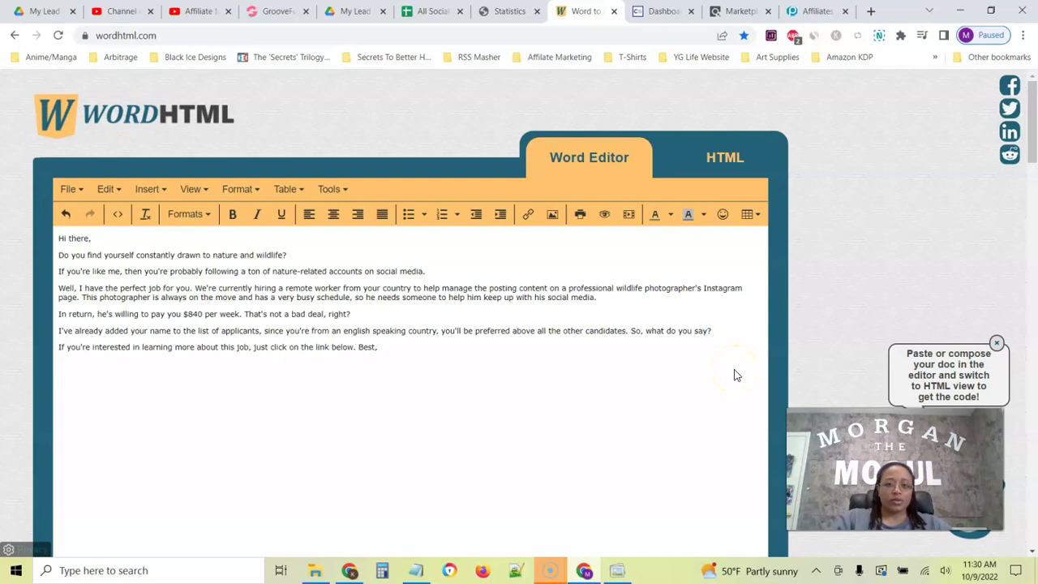
click(629, 331)
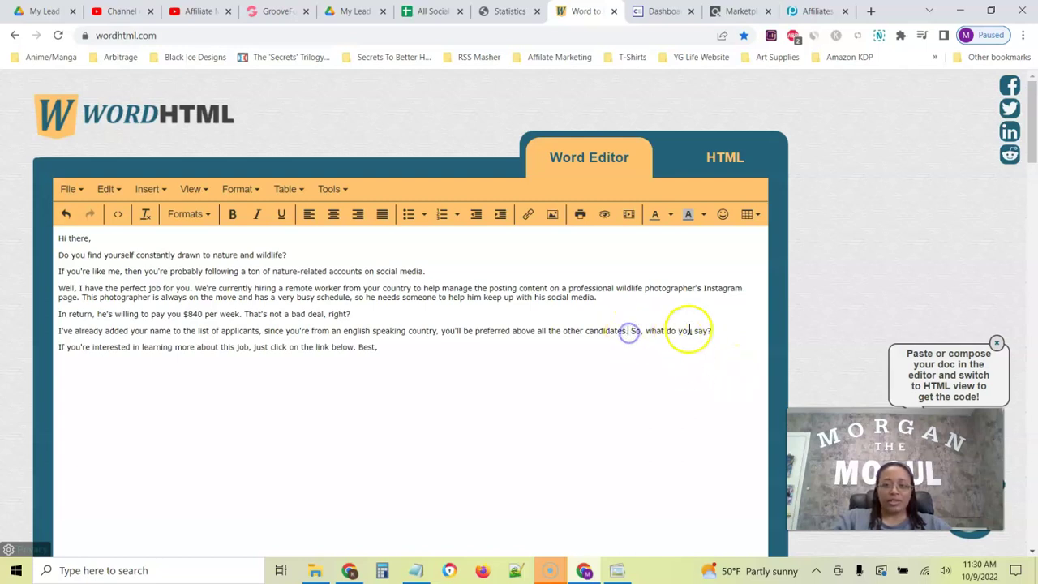
key(Return)
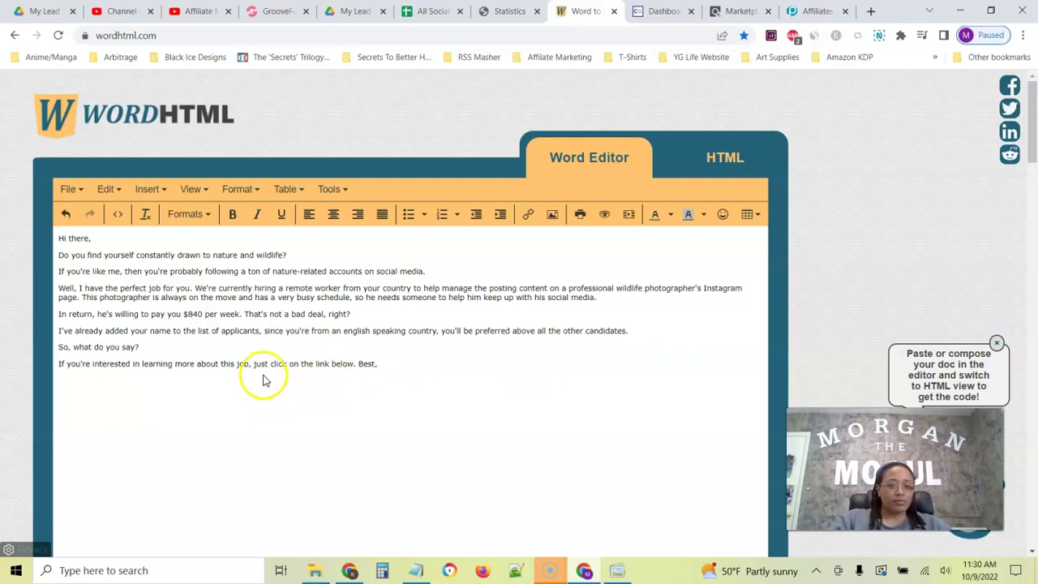
- Delete the closing "Best," and start a new paragraph below the "click on the link below" sentence
drag(378, 363, 357, 363)
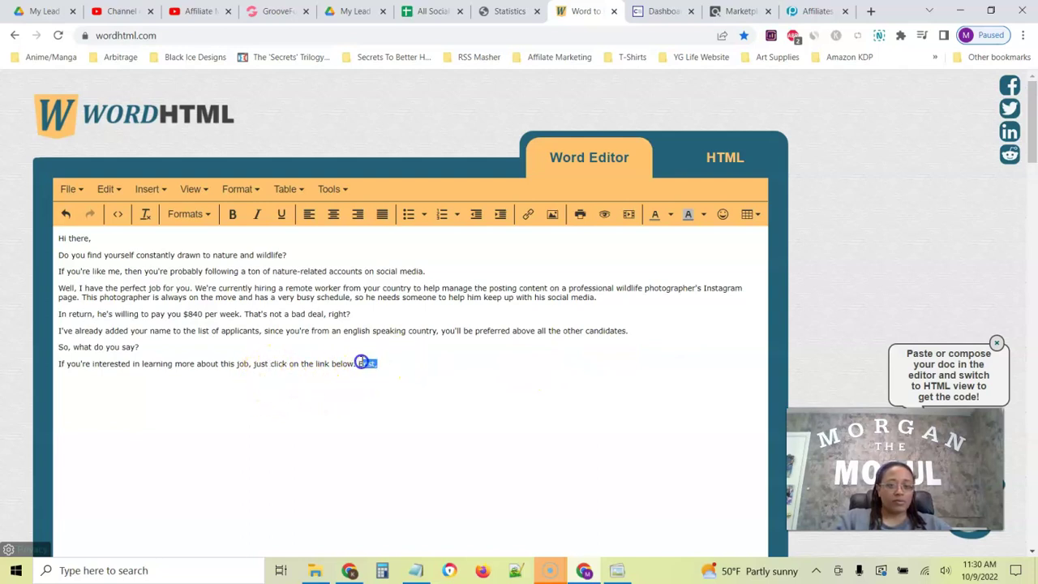
key(BackSpace)
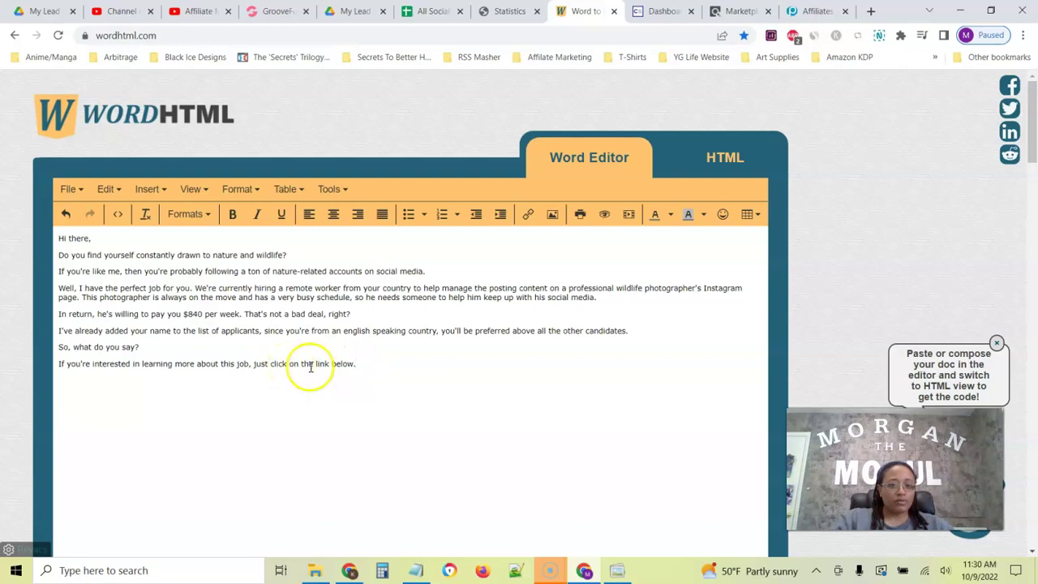
click(373, 362)
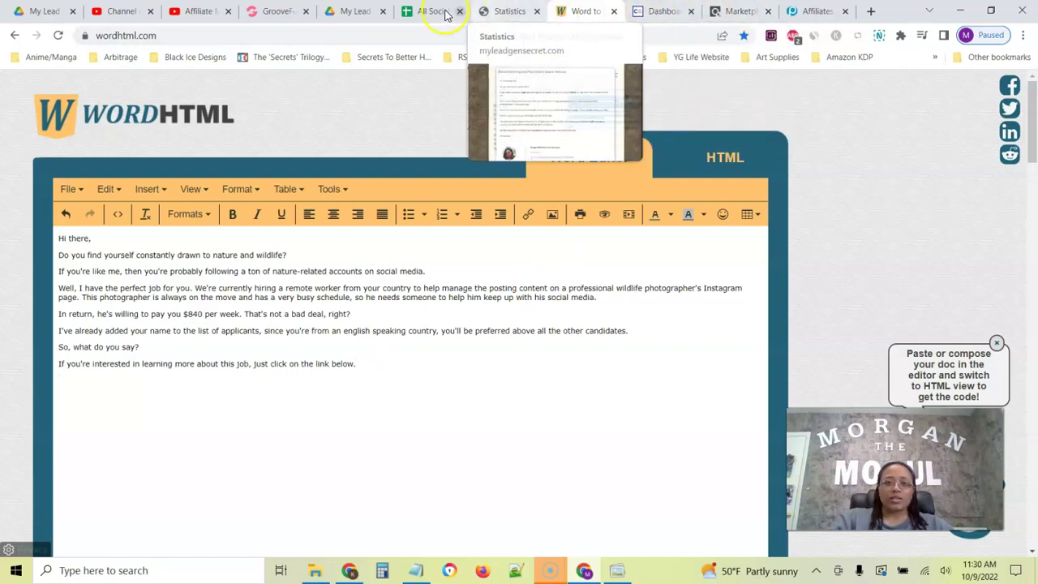
- Copy "confirm your application and to read more about this job." from the 840-bucks email on the Statistics page into WordHTML's last line, capitalizing "Confirm"
click(501, 12)
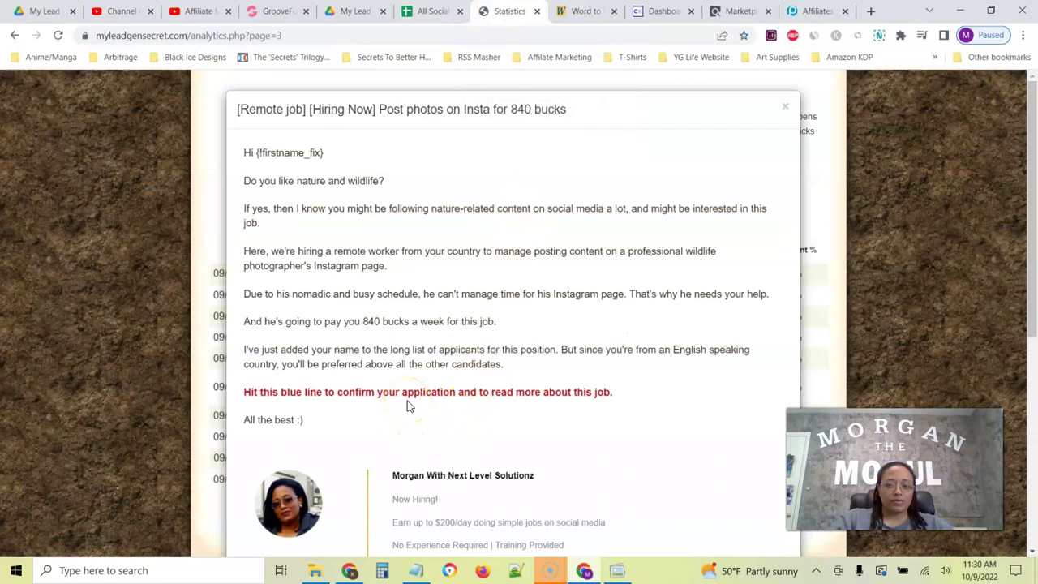
drag(625, 394, 350, 391)
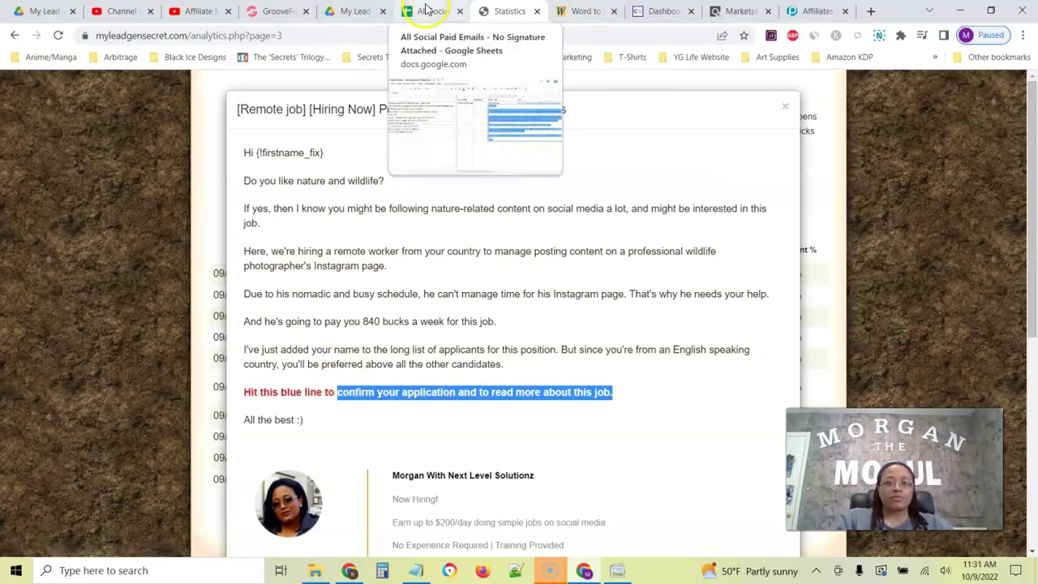
click(586, 11)
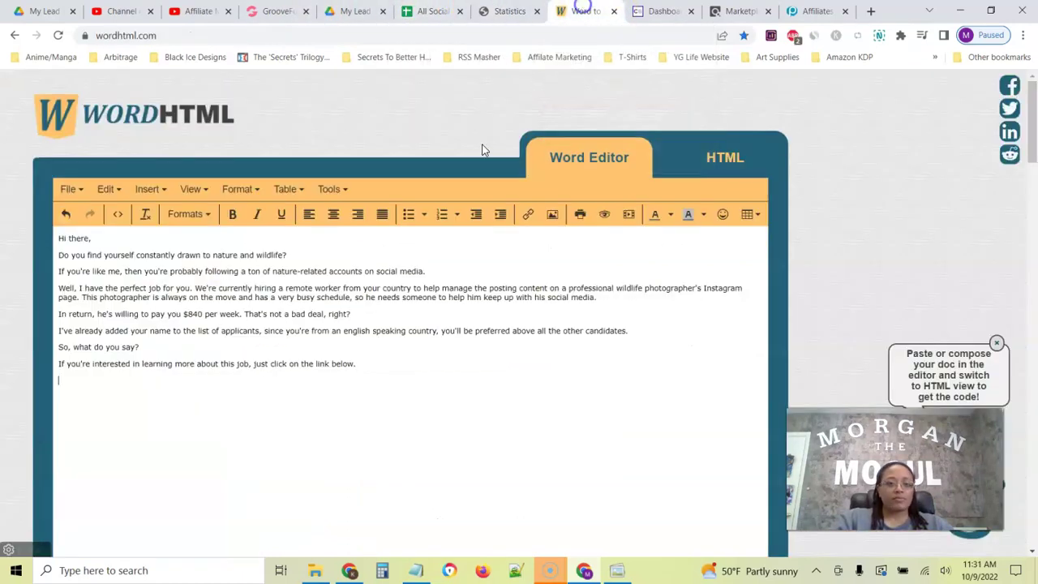
right_click(63, 381)
click(138, 271)
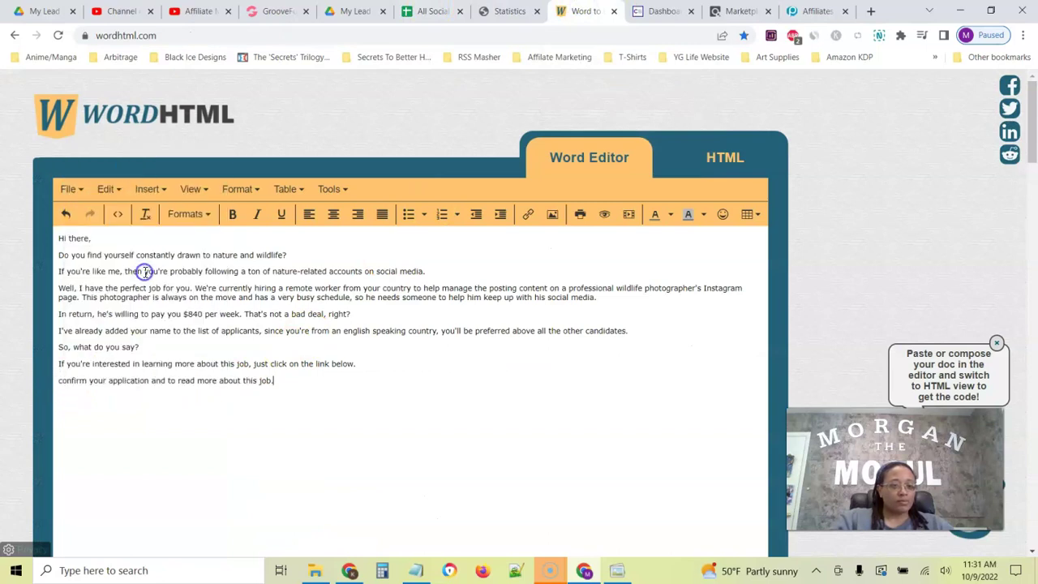
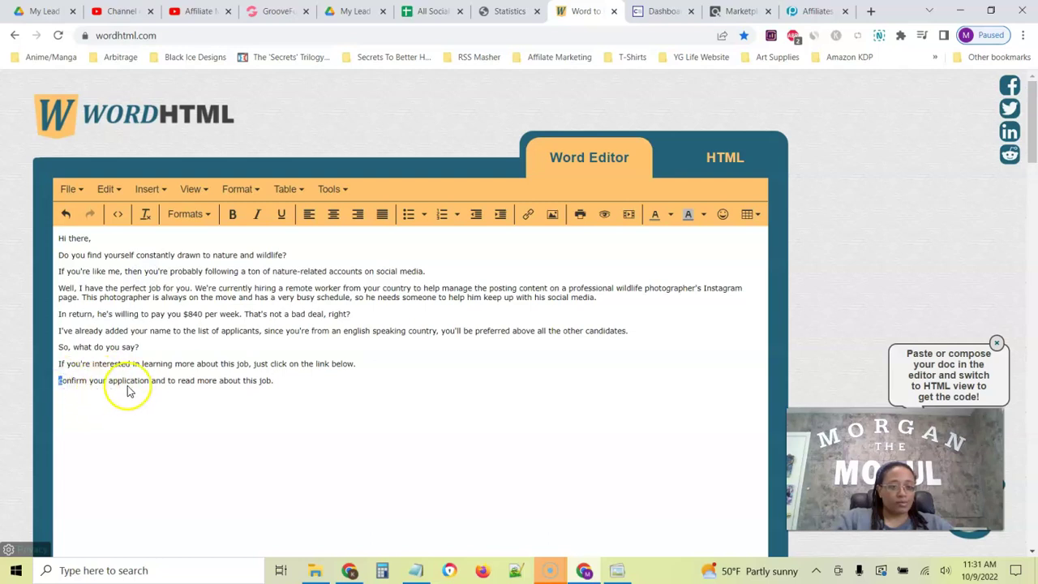
text(C)
- Link the "Confirm your application and to read more about this job." line to the affiliate URL from the spreadsheet's wildlife photographer row
drag(272, 379, 41, 387)
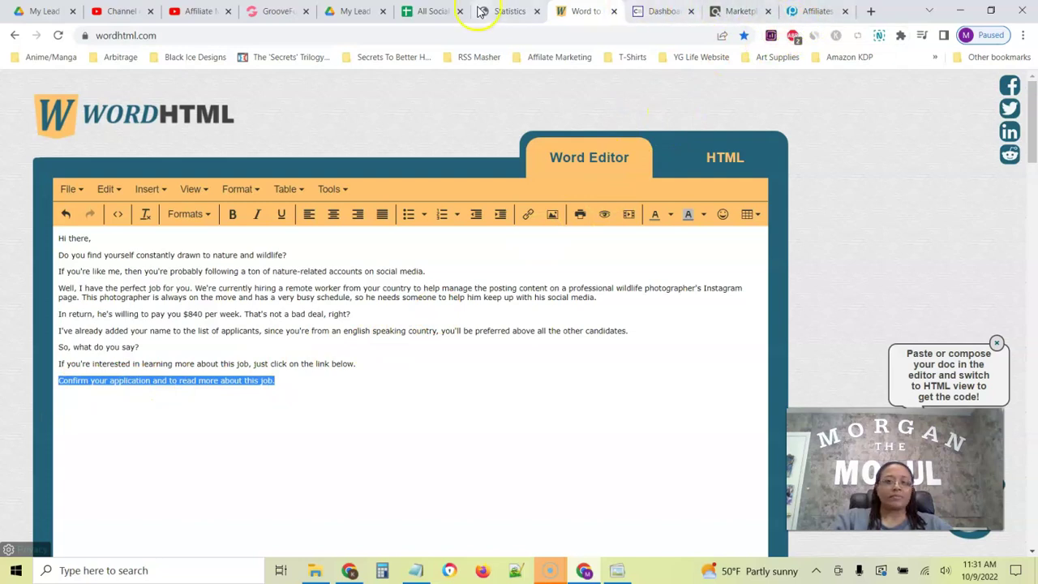
click(430, 11)
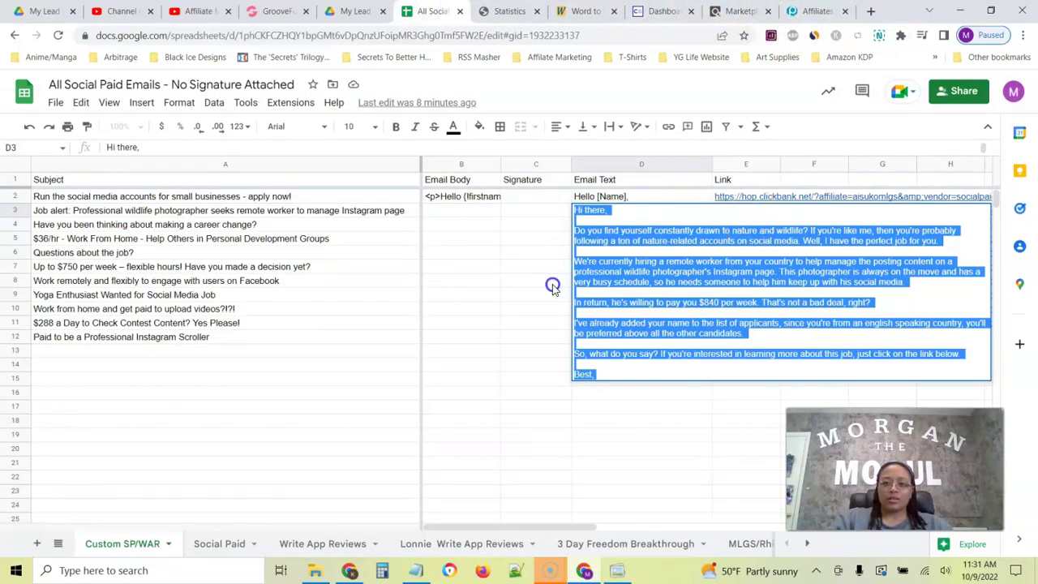
click(552, 283)
click(761, 212)
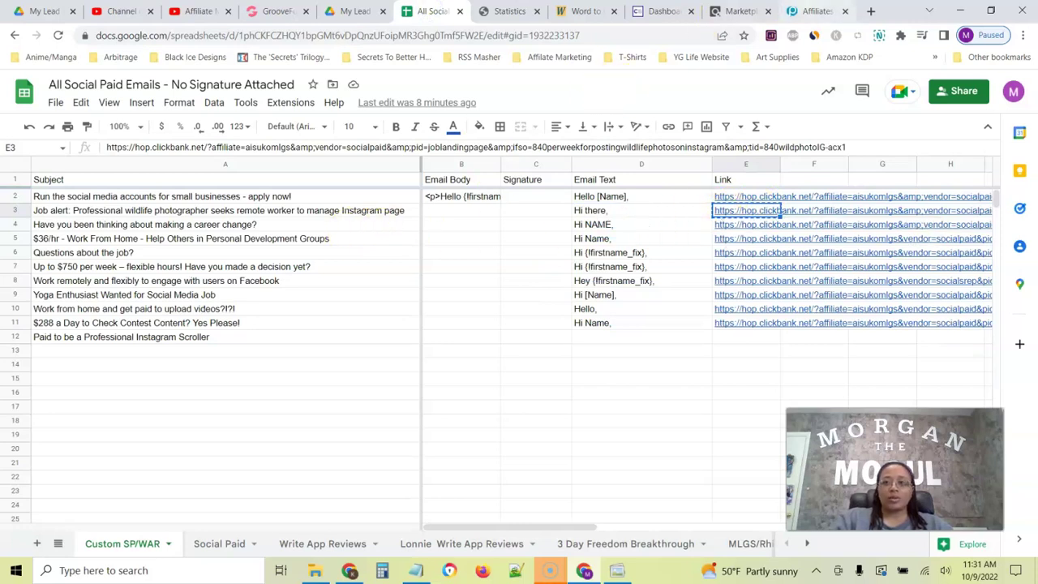
click(583, 9)
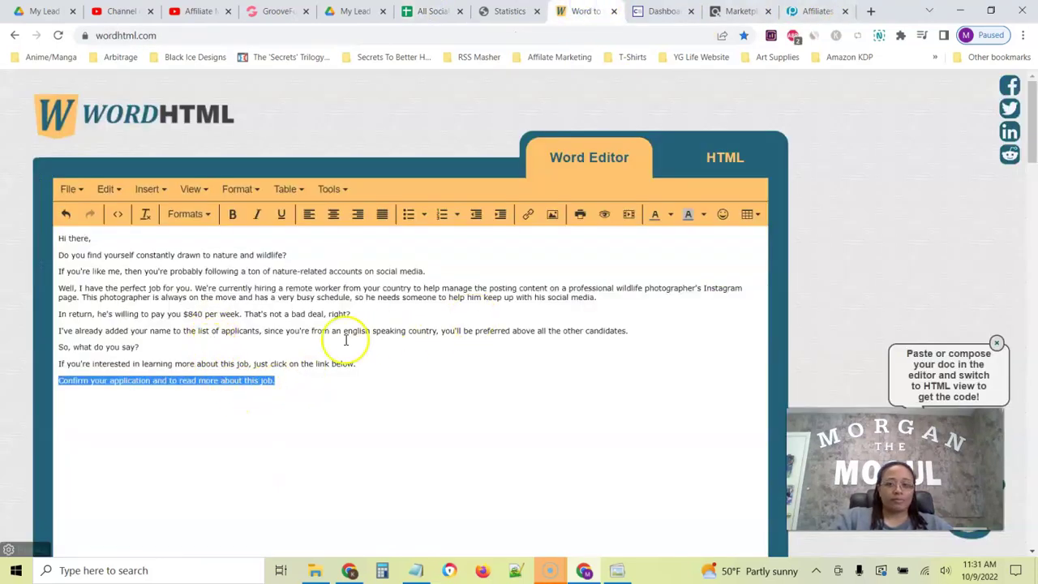
click(528, 214)
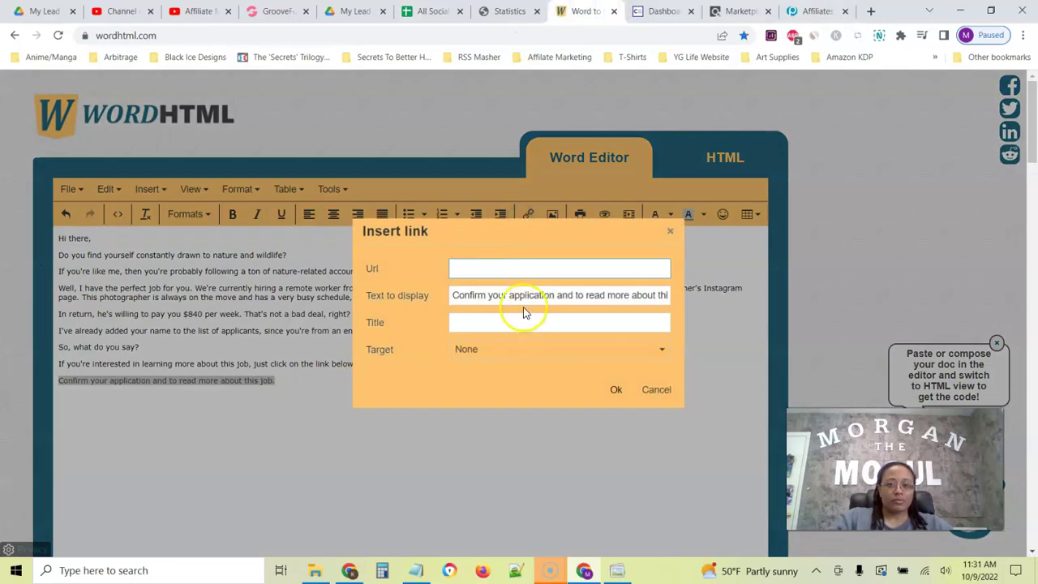
key(ctrl+v)
click(618, 383)
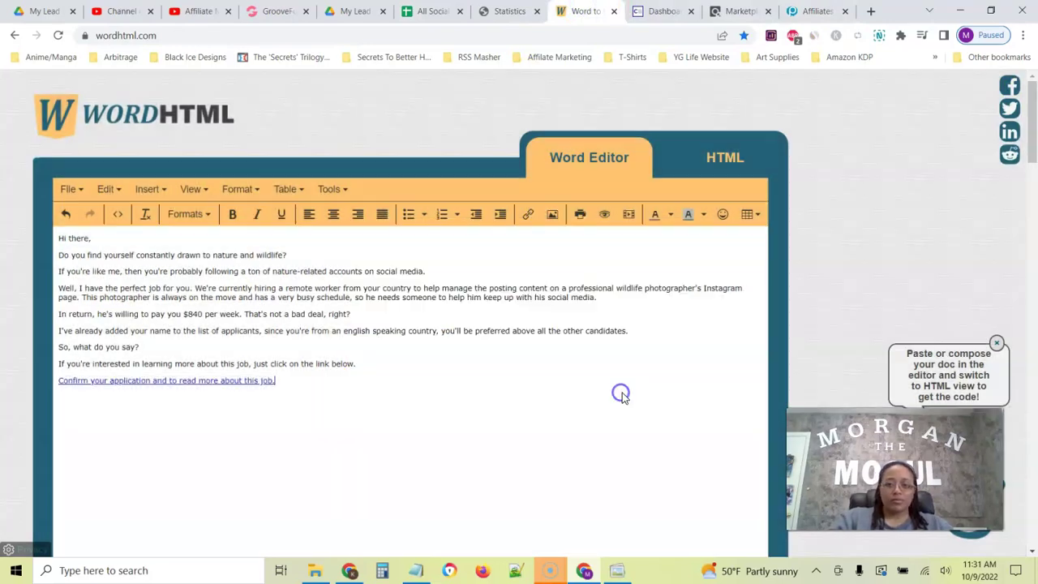
- Bold the linked "Confirm your application and to read more about this job." line at the end of the email
drag(284, 381, 50, 380)
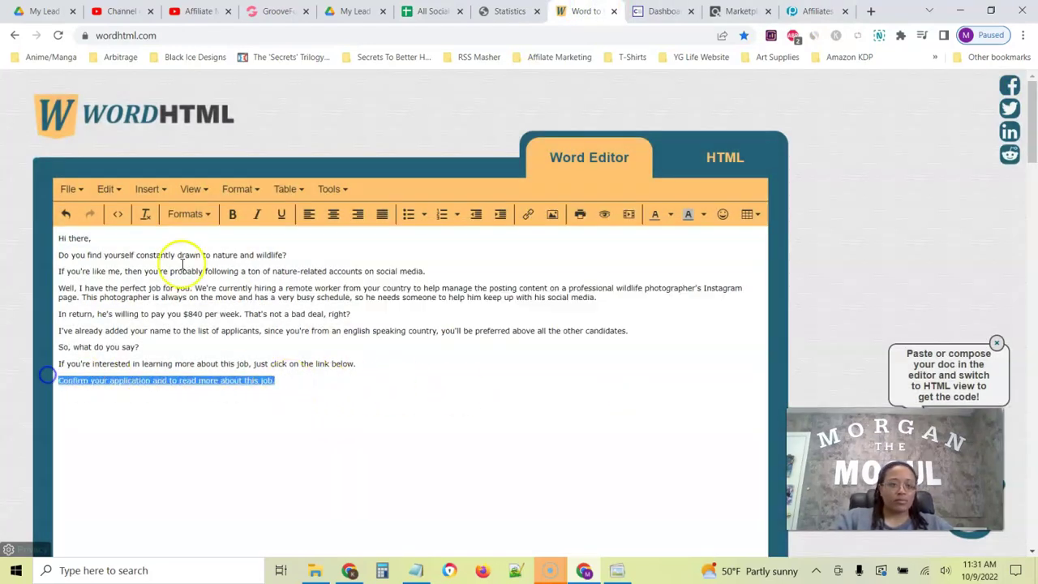
click(232, 214)
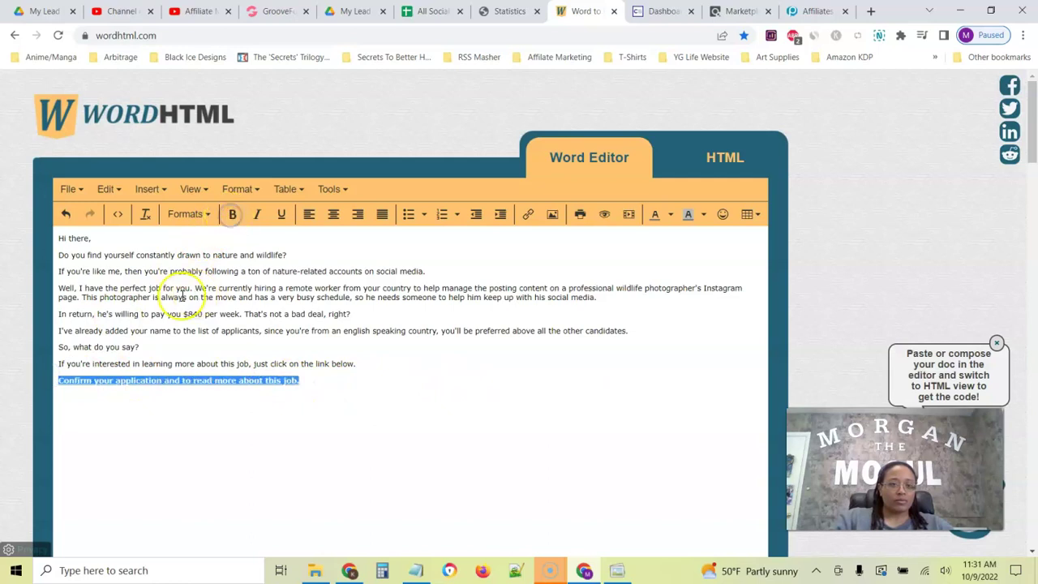
click(385, 368)
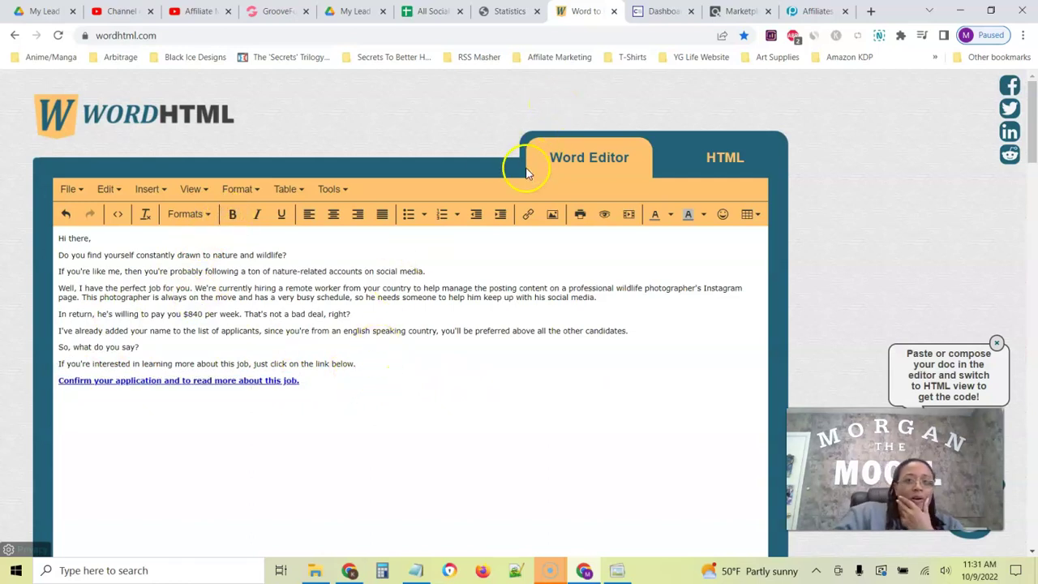
- Move WordHTML and the Statistics page into separate windows side by side, giving the Statistics window slightly more width
drag(588, 14, 163, 55)
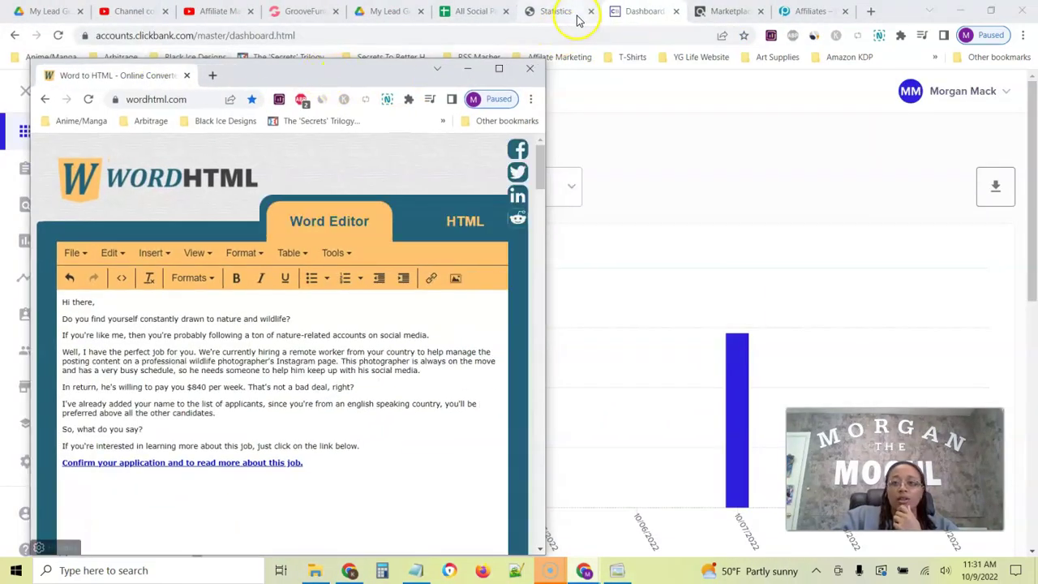
drag(561, 16, 1037, 111)
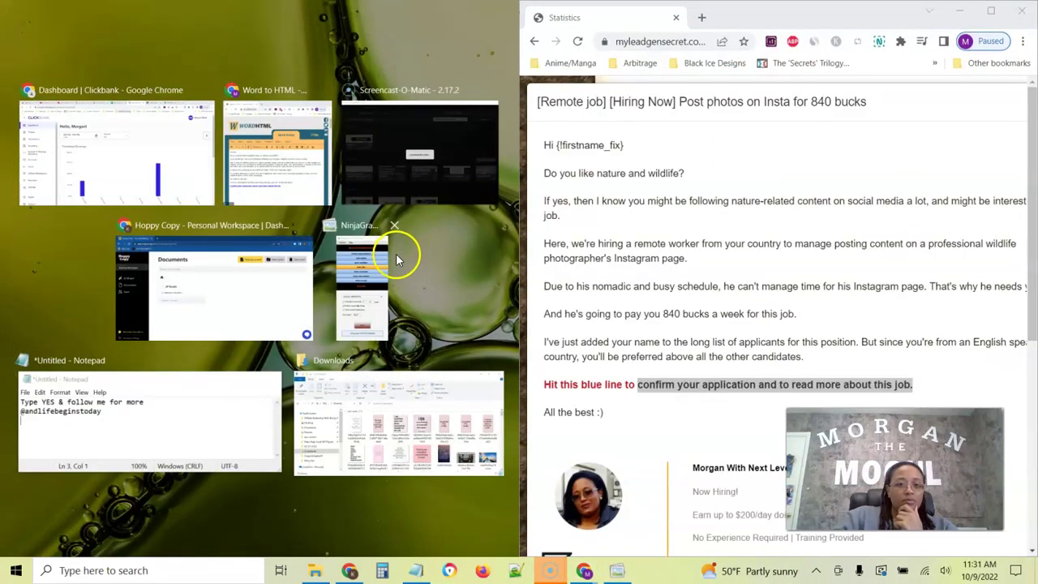
click(301, 177)
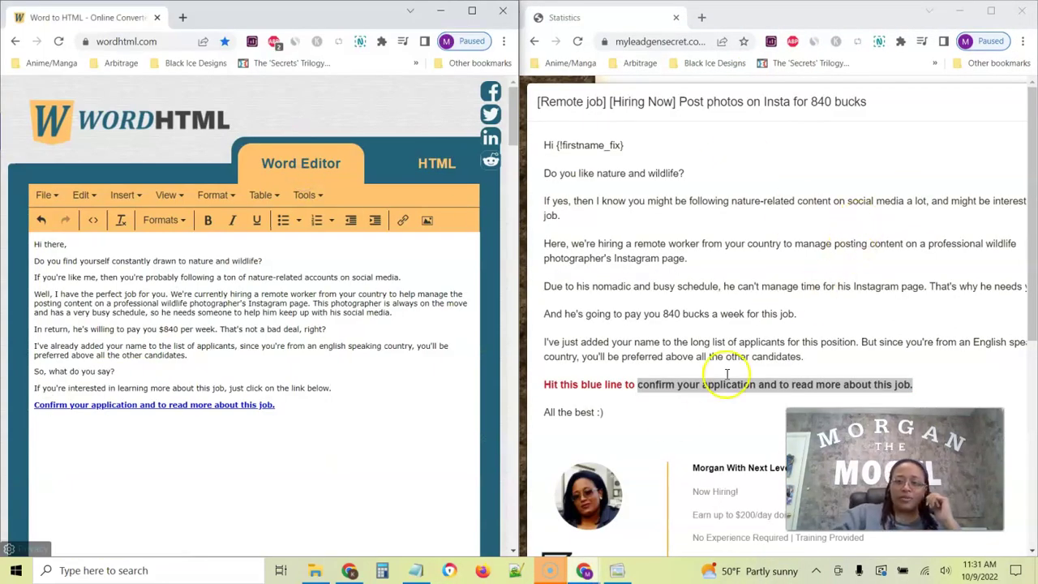
click(734, 334)
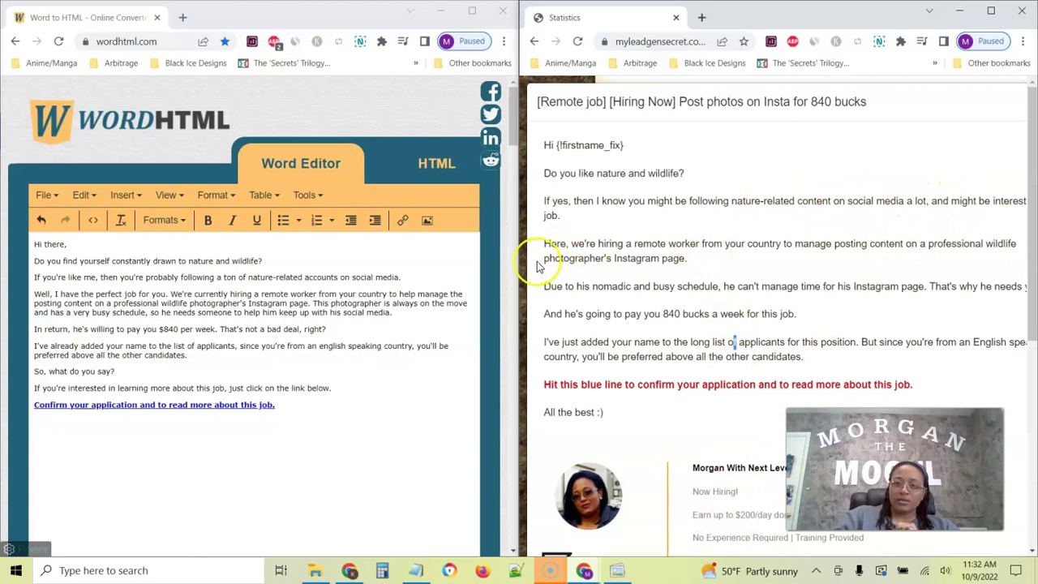
drag(523, 274, 482, 282)
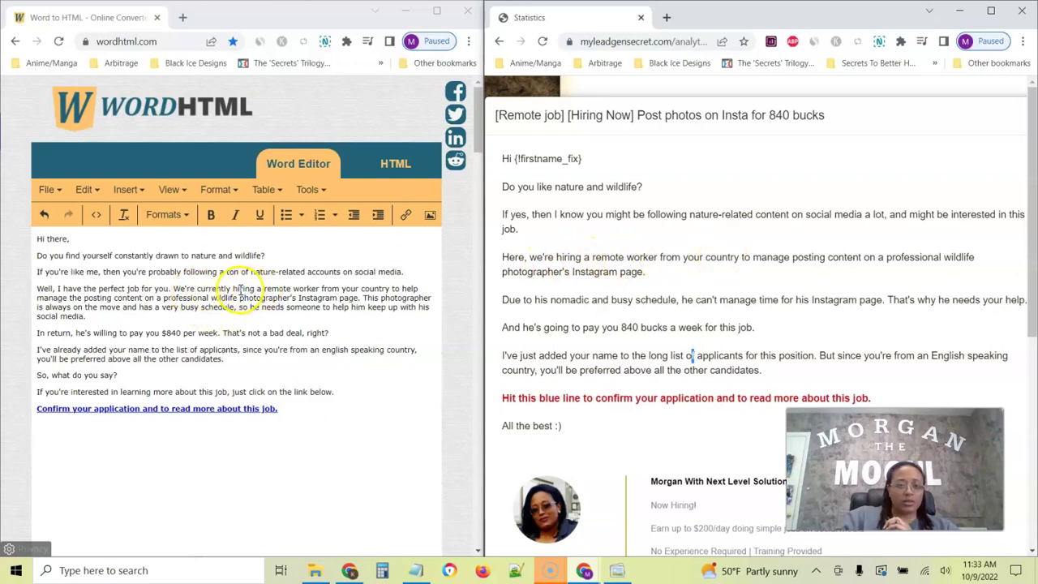
- Compare the wildlife photographer email in WordHTML with the 840-bucks email on the Statistics page, from the hiring paragraph to the signature
drag(235, 289, 315, 299)
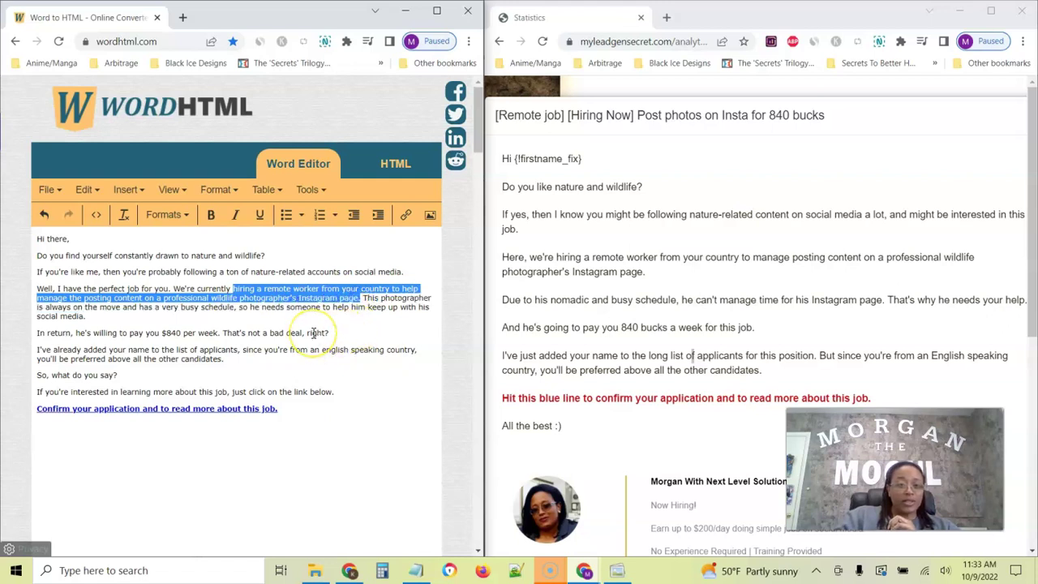
click(614, 299)
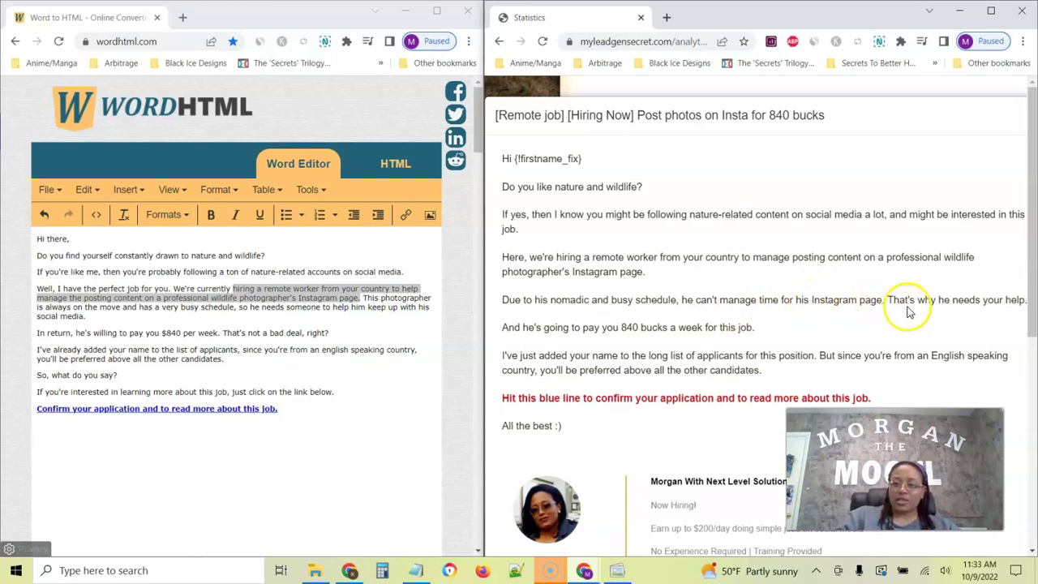
click(391, 305)
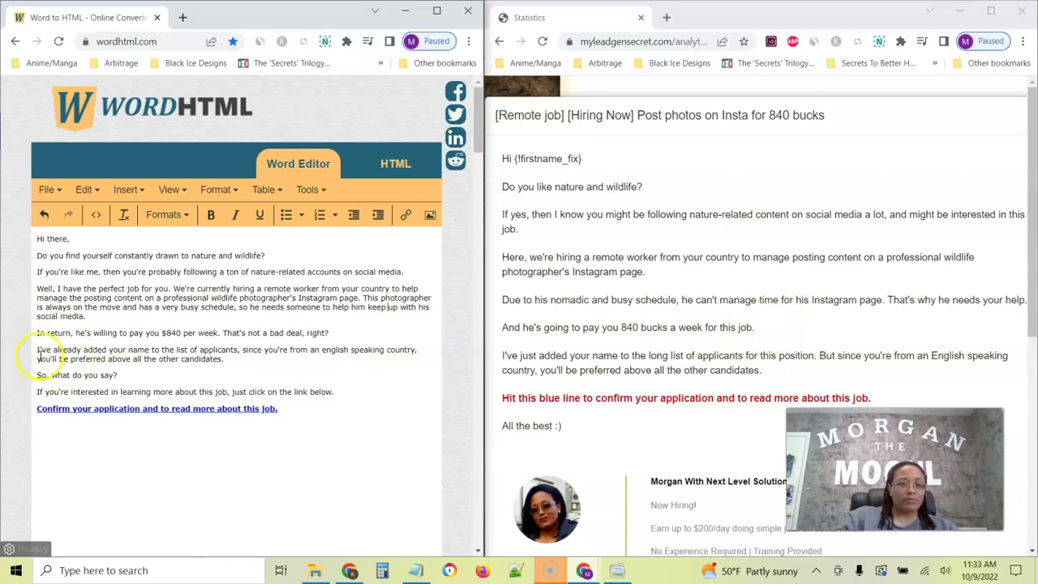
scroll(276, 327, down, 1)
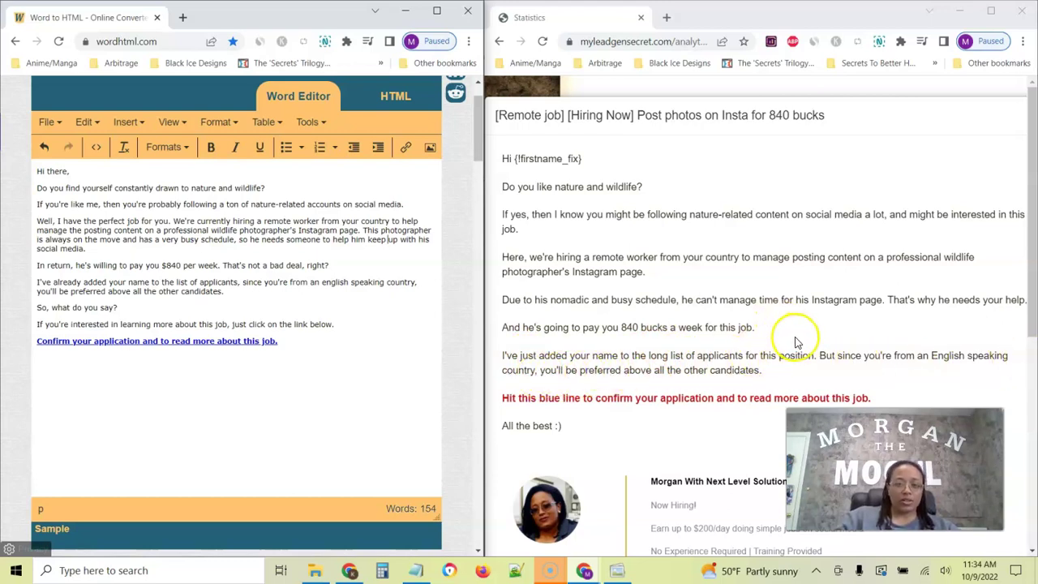
scroll(780, 309, down, 2)
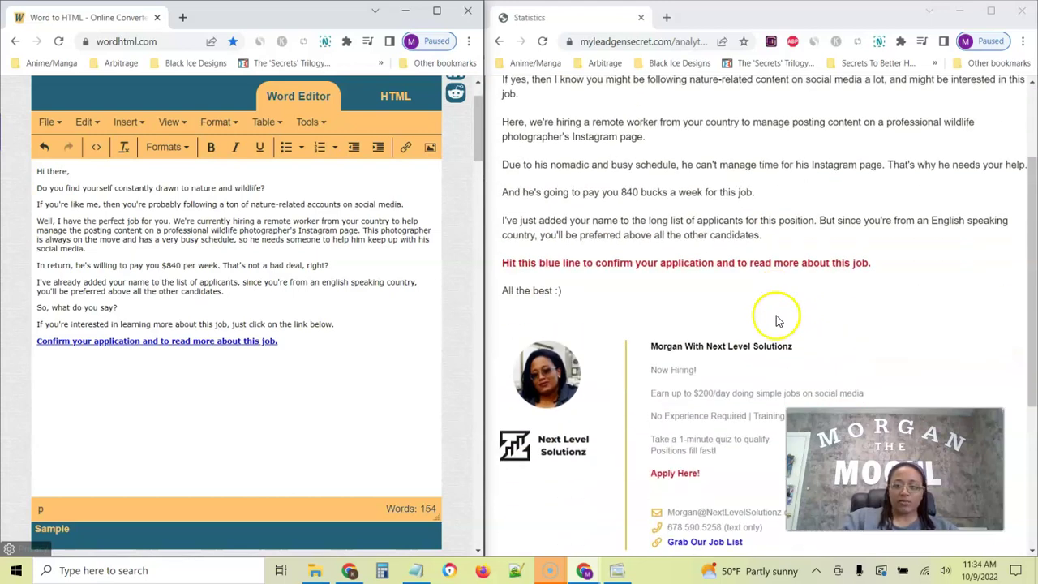
scroll(738, 341, up, 1)
scroll(738, 341, up, 1)
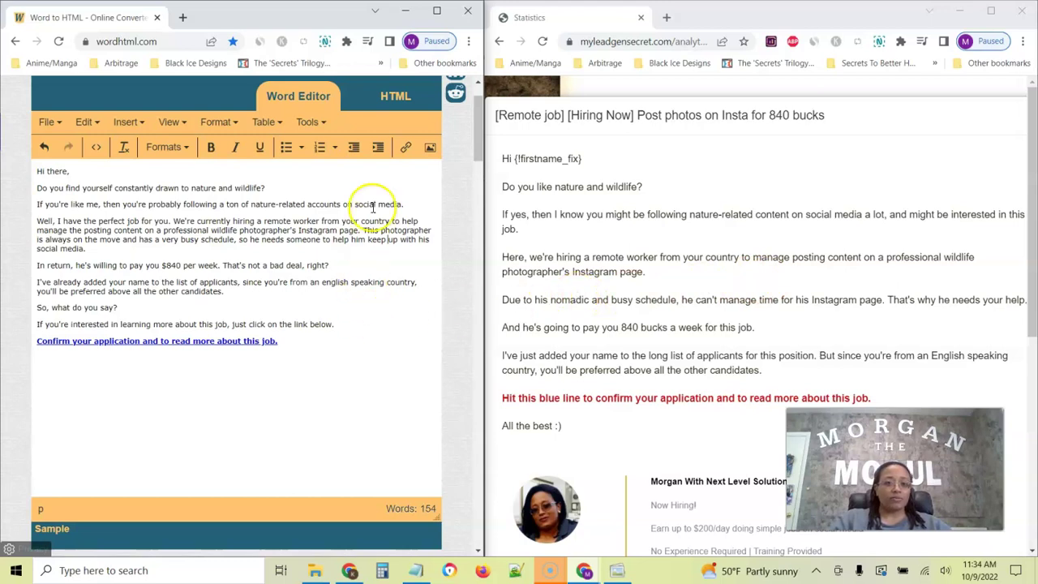
- Merge the Statistics and WordHTML windows back into the main browser window
drag(590, 19, 628, 23)
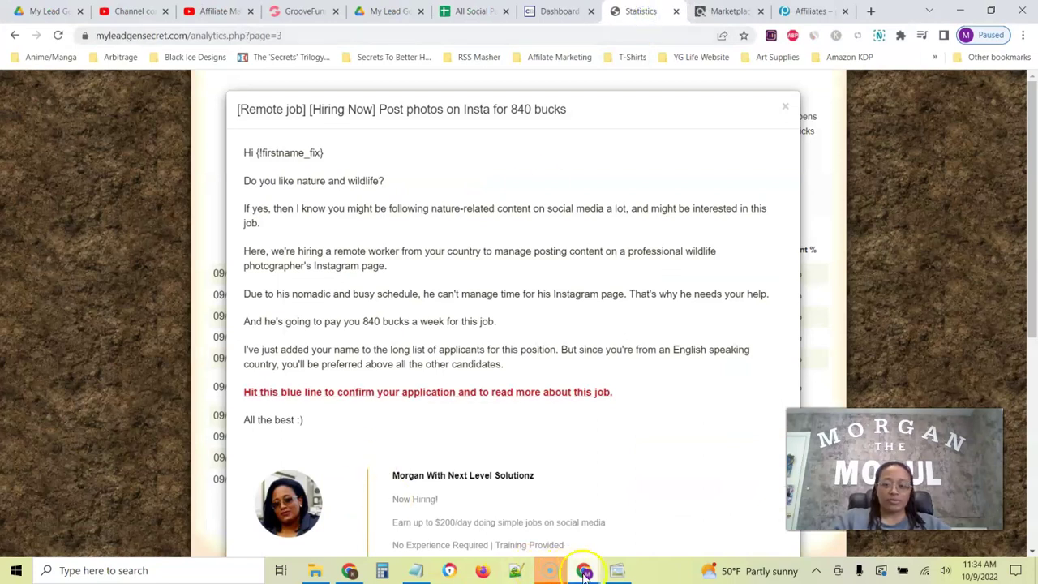
mouse_move(584, 572)
click(631, 514)
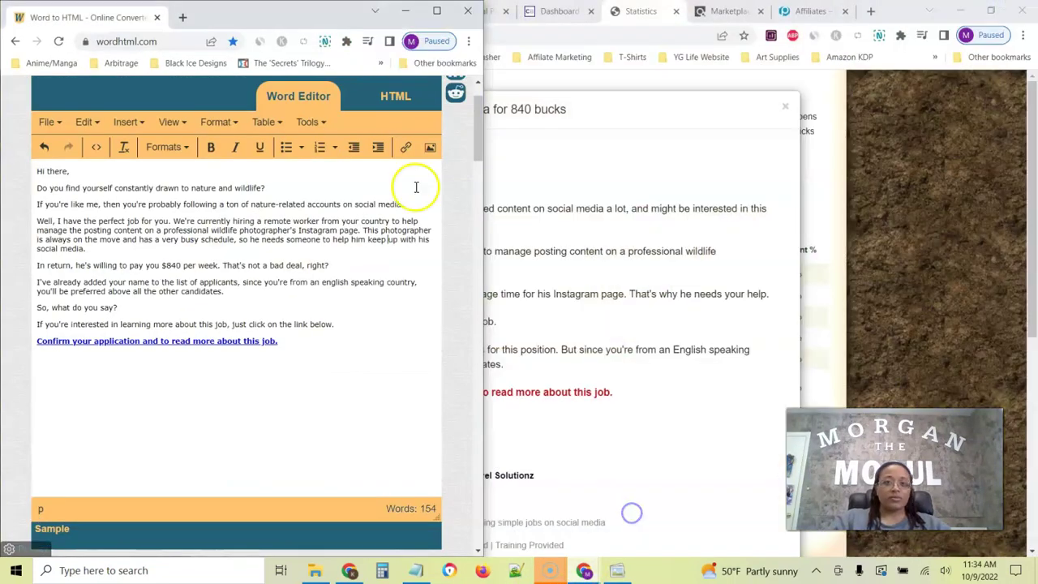
drag(113, 18, 597, 13)
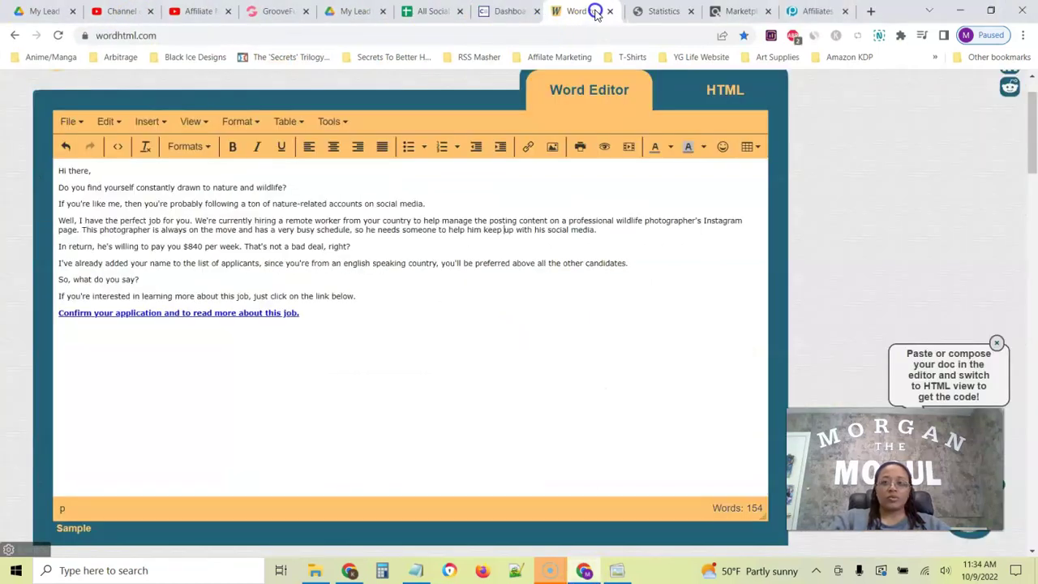
- Copy the email's complete HTML code from WordHTML into the Email Body cell of the spreadsheet's wildlife photographer row
click(705, 91)
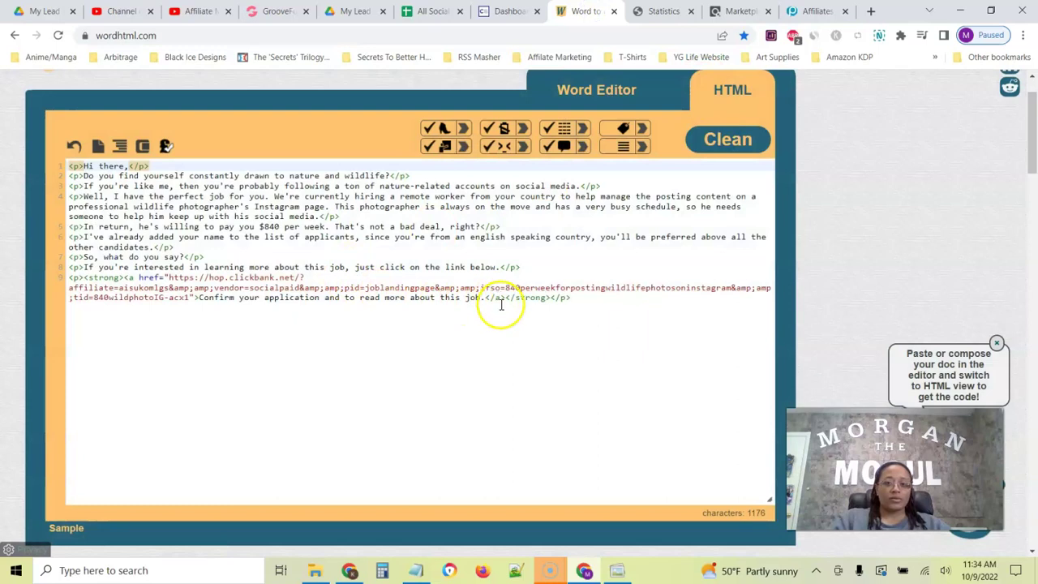
click(571, 299)
key(ctrl+a)
key(ctrl+c)
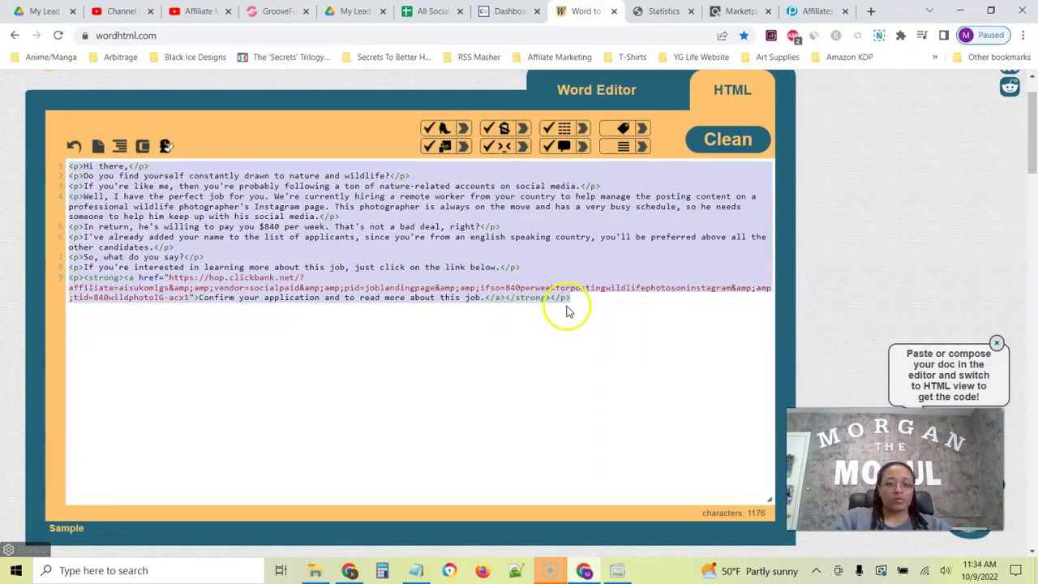
click(429, 11)
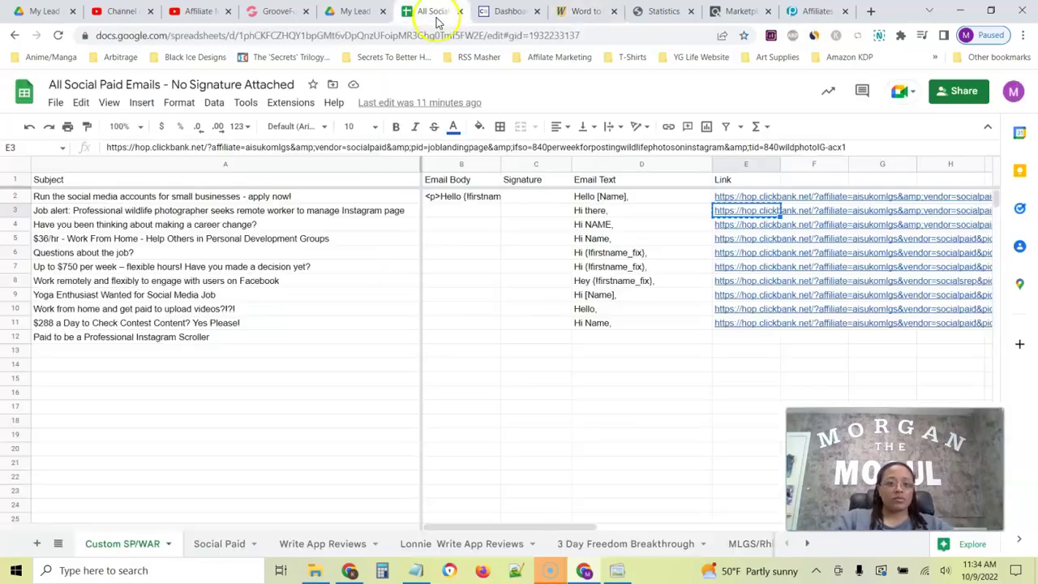
click(460, 211)
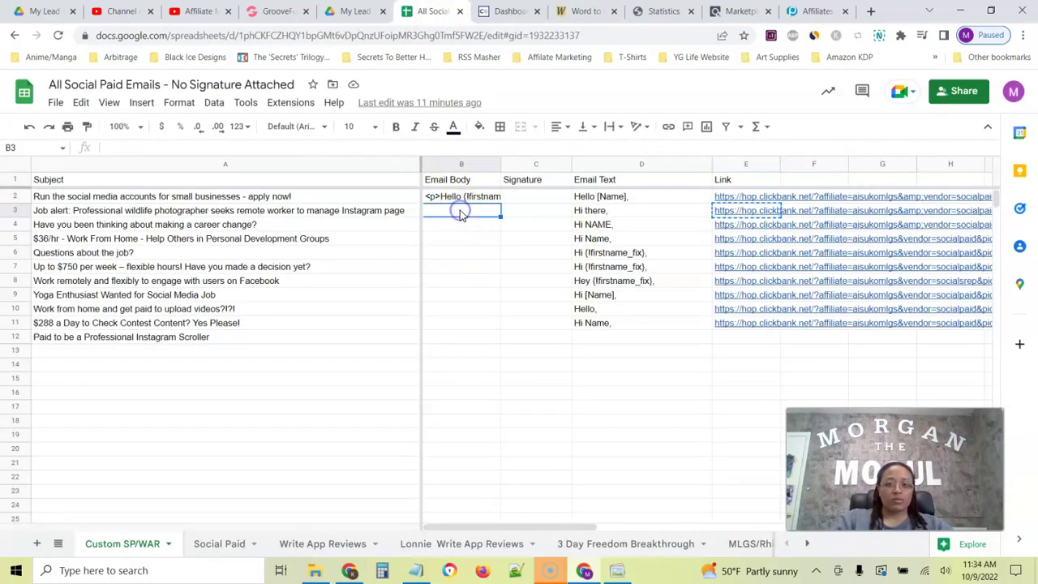
right_click(460, 211)
click(509, 274)
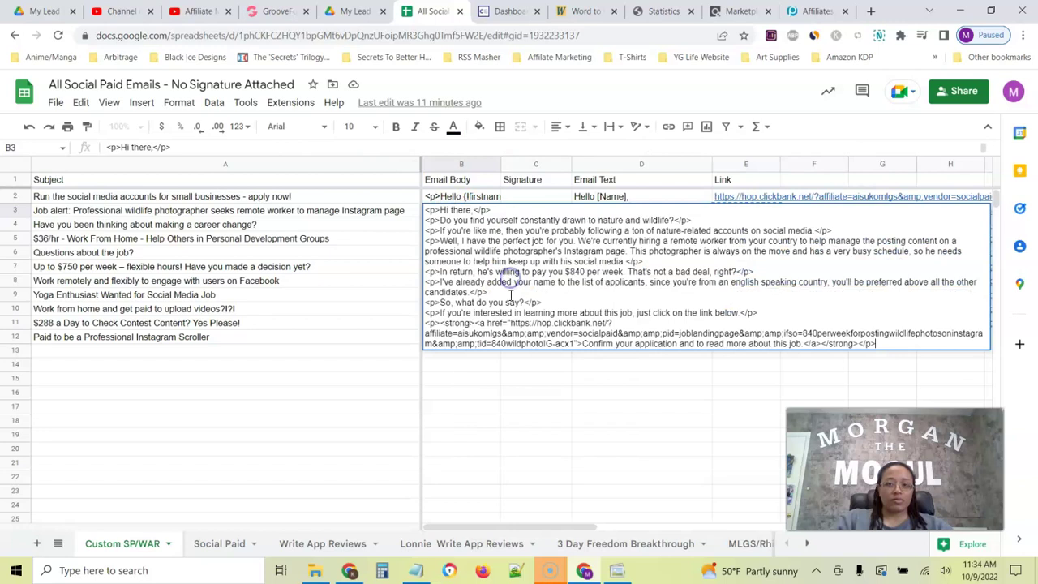
click(470, 371)
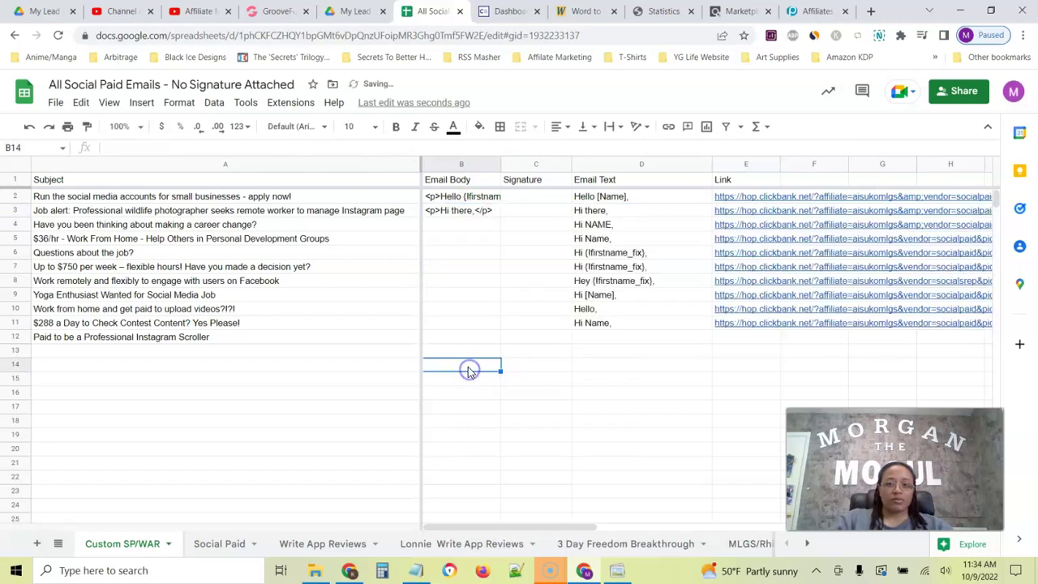
- Close the 840-bucks email on the Statistics page and open the 09/10/2022 email "A perfect way for you to start adding income streams"
click(217, 227)
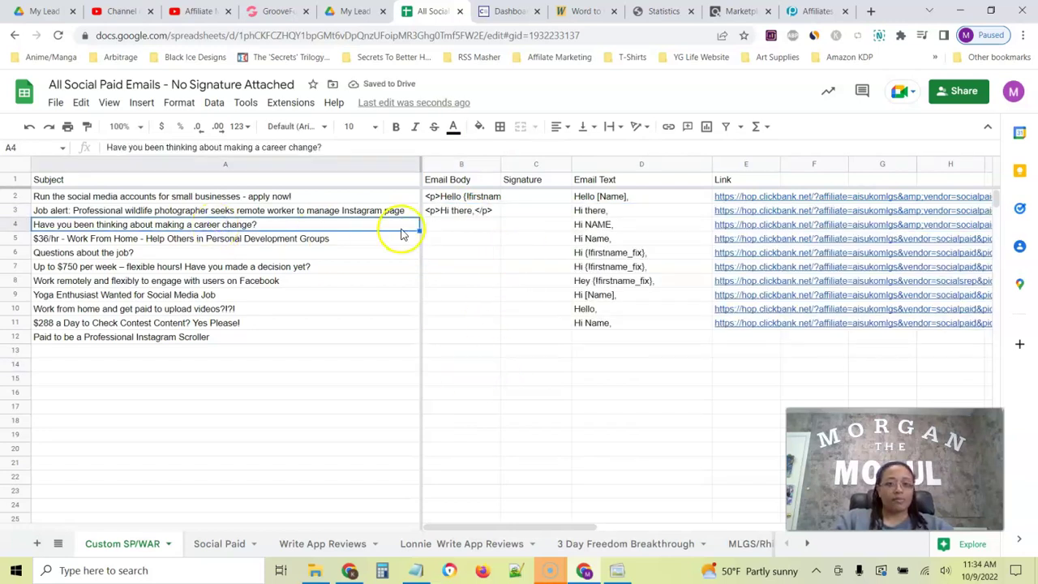
click(661, 10)
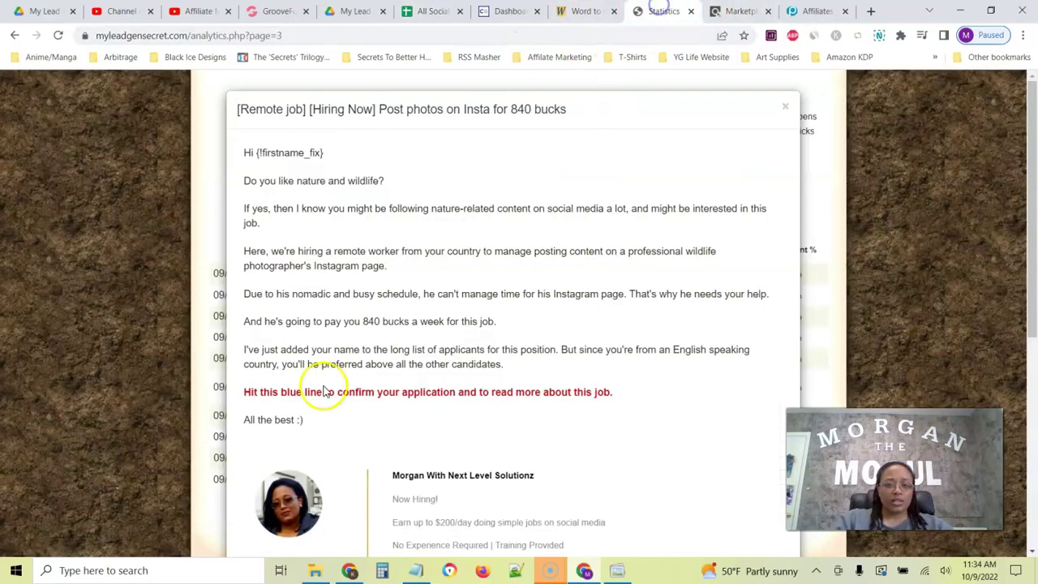
click(786, 106)
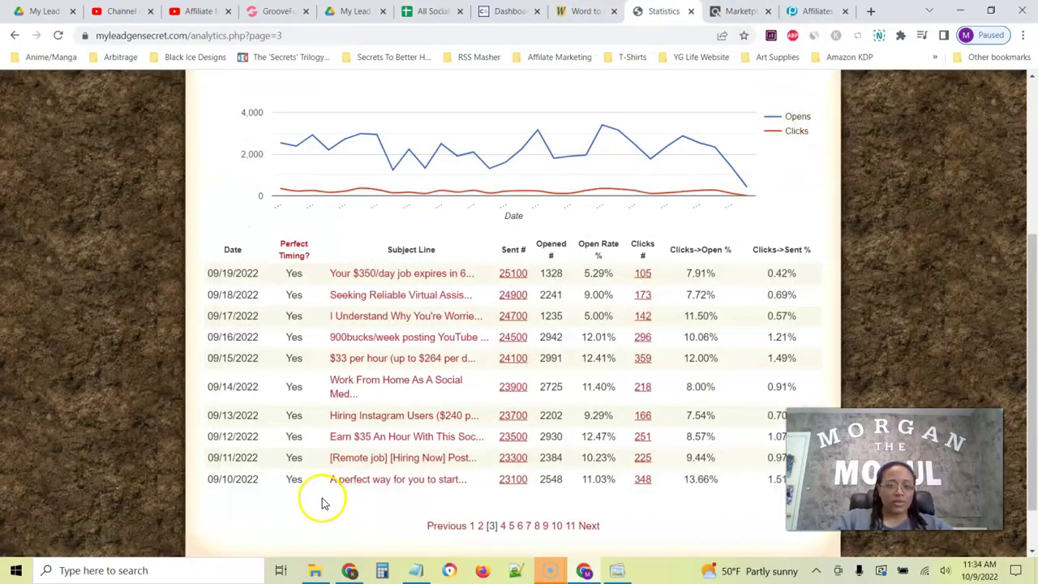
click(365, 479)
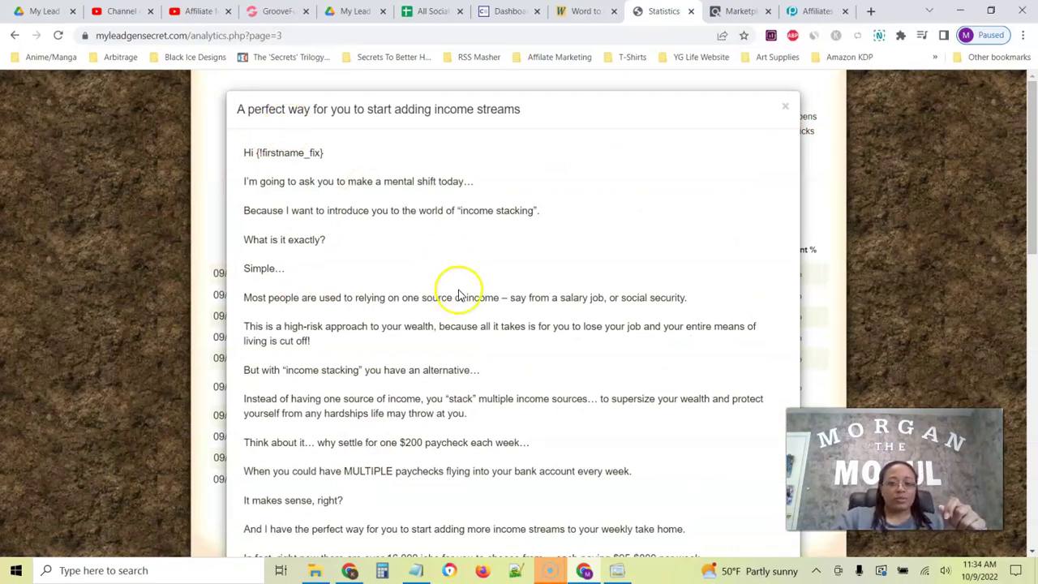
- Skim the income streams email from the greeting through the job list image to the signature
scroll(458, 288, down, 2)
scroll(510, 364, down, 4)
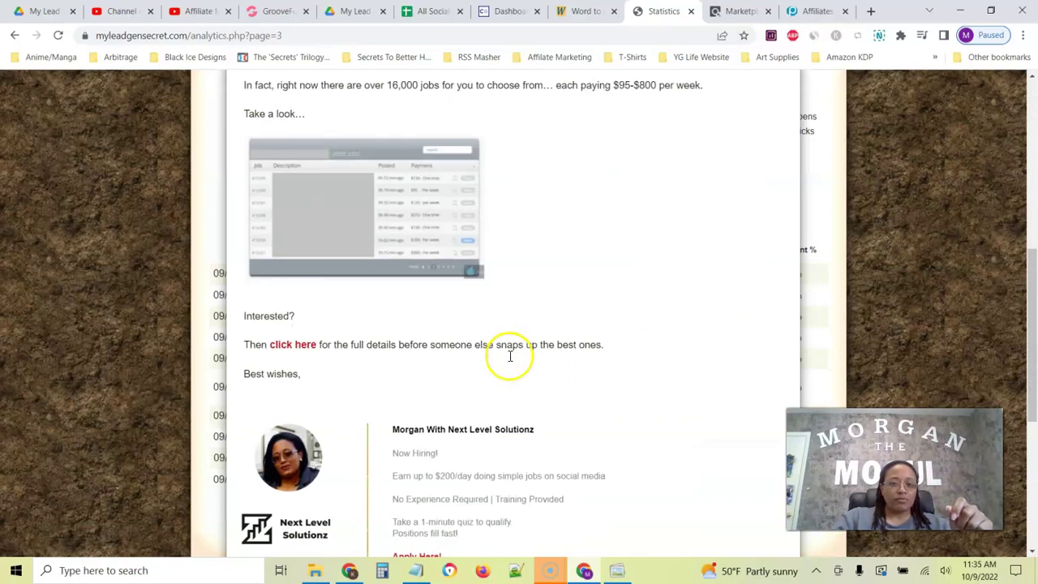
scroll(513, 366, up, 2)
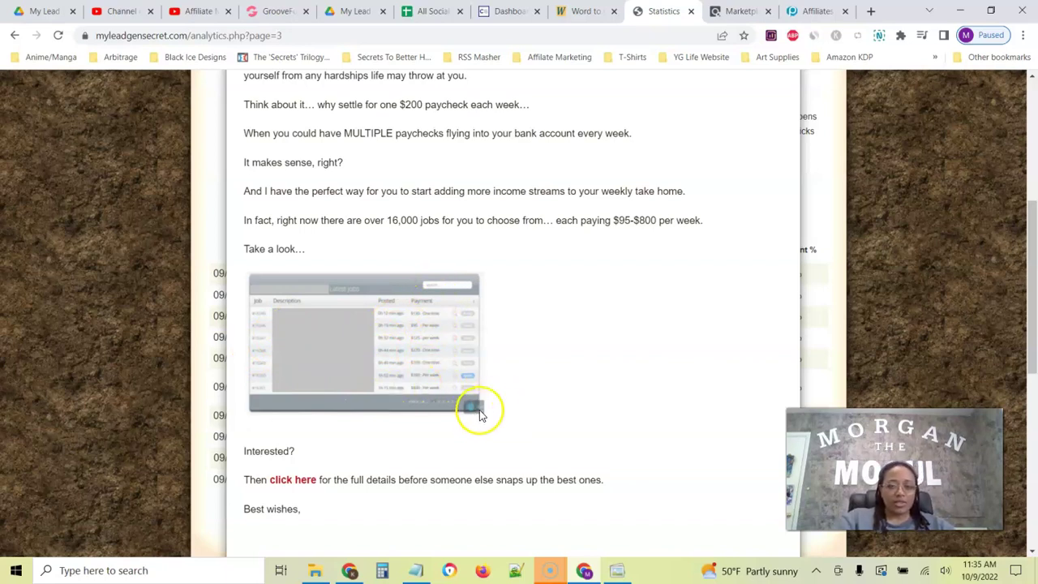
scroll(446, 268, down, 3)
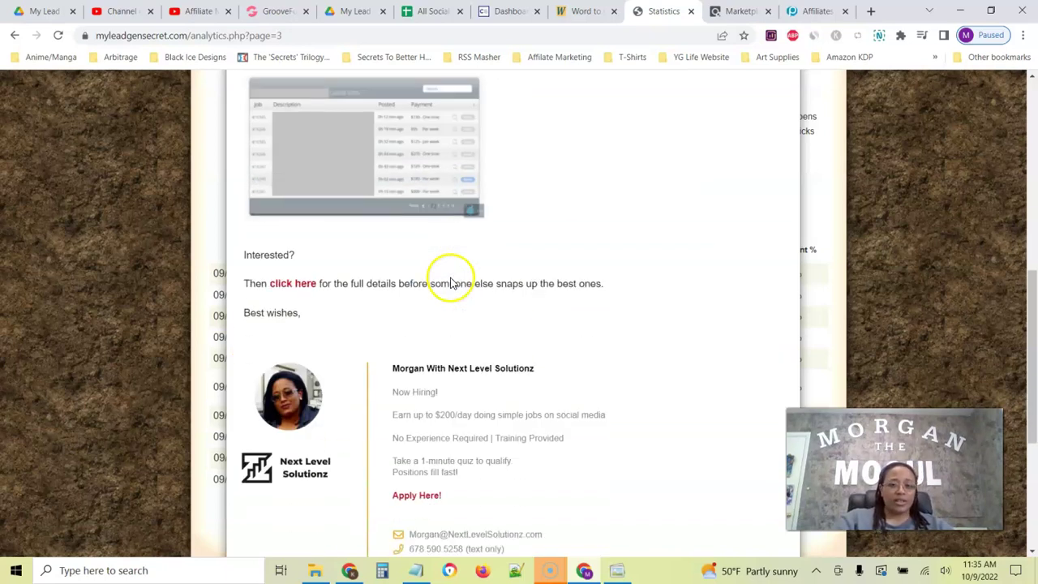
scroll(447, 303, up, 1)
scroll(447, 306, up, 3)
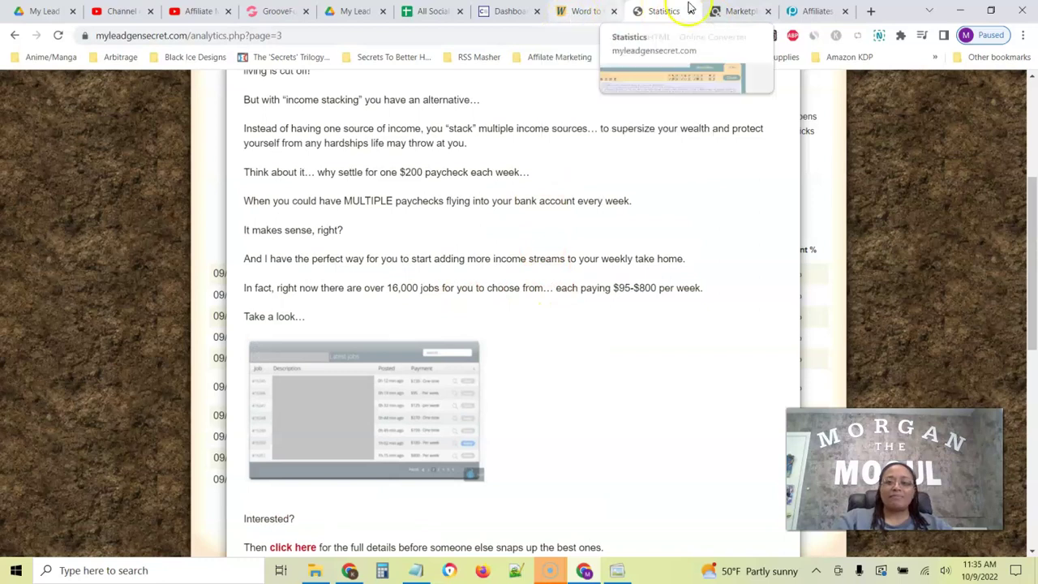
scroll(470, 259, up, 4)
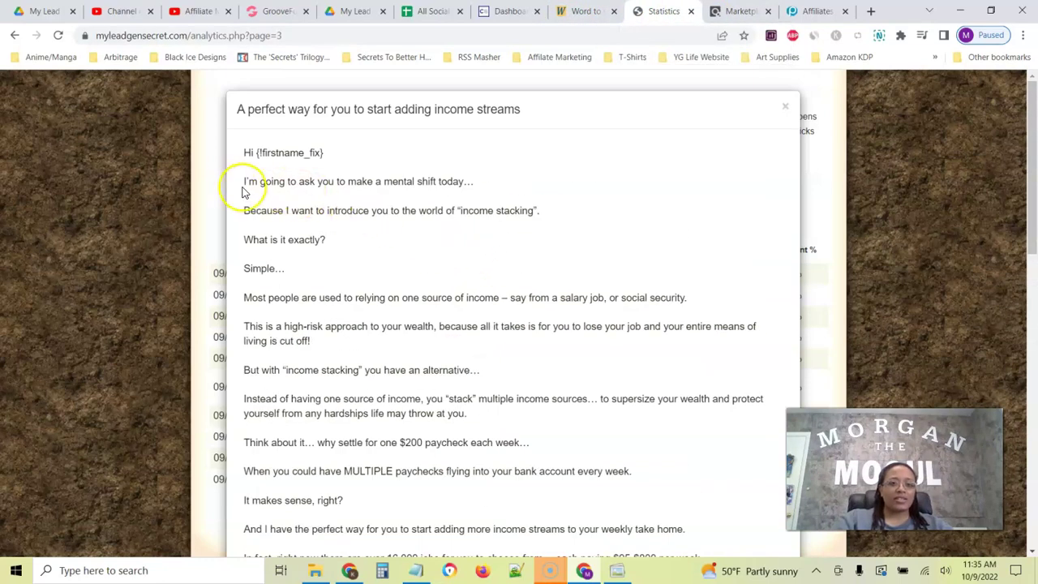
- Read the email's opening lines, from the mental shift and "income stacking" idea to the $200 paycheck question
drag(298, 182, 470, 183)
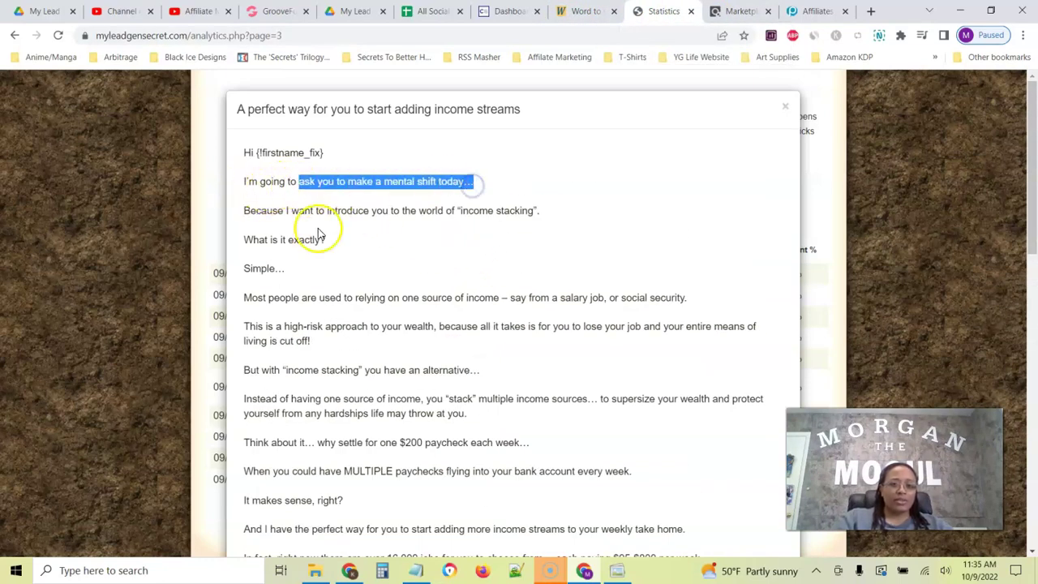
drag(316, 210, 540, 211)
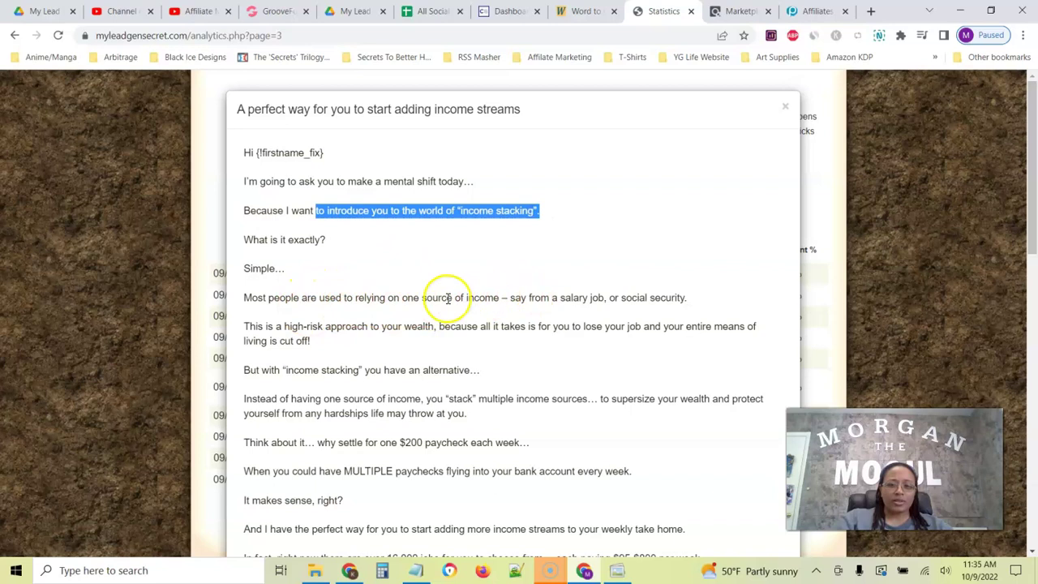
drag(400, 298, 686, 289)
scroll(431, 311, down, 2)
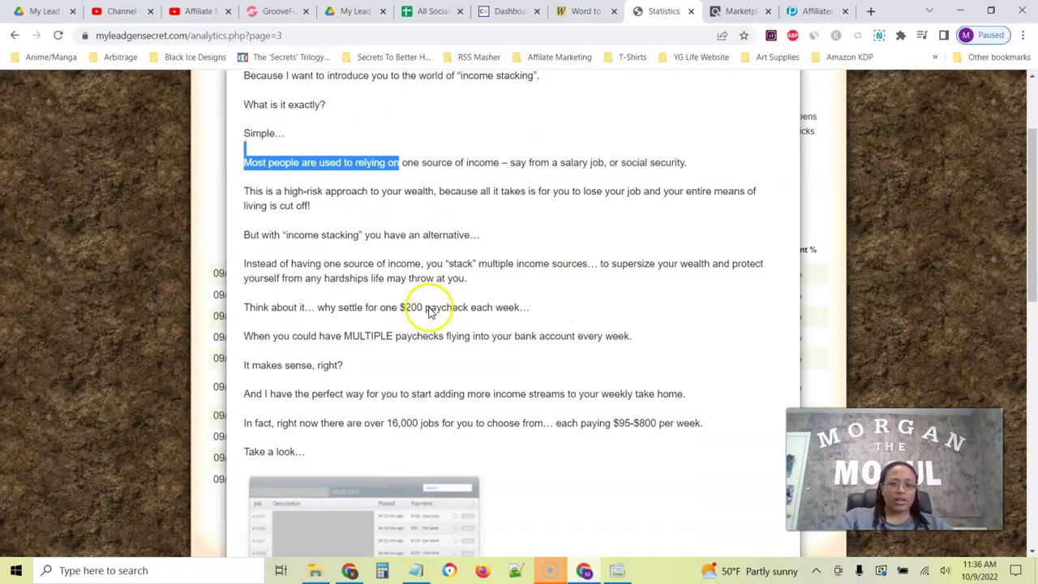
drag(324, 309, 565, 306)
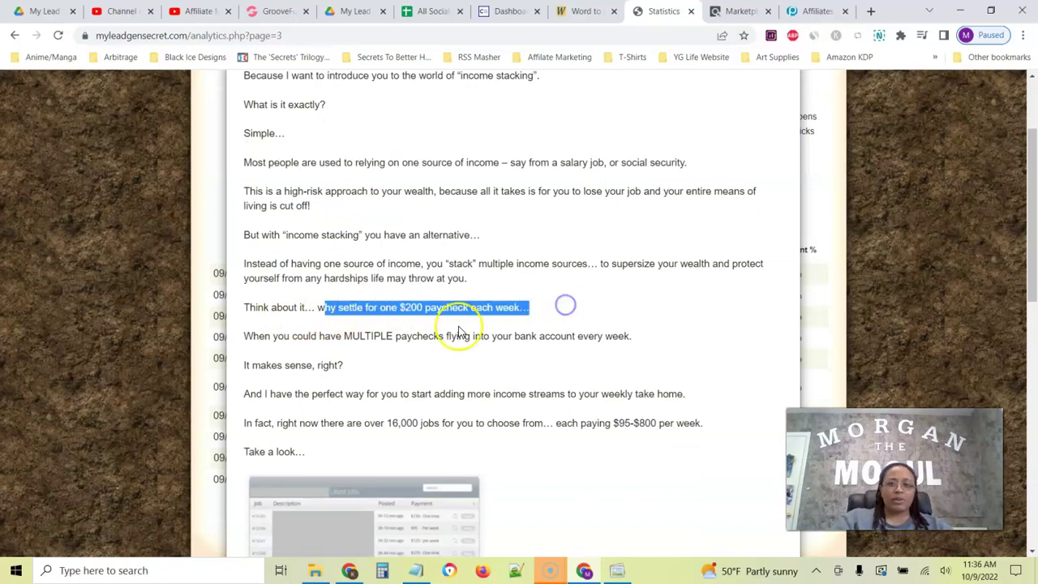
scroll(422, 340, down, 1)
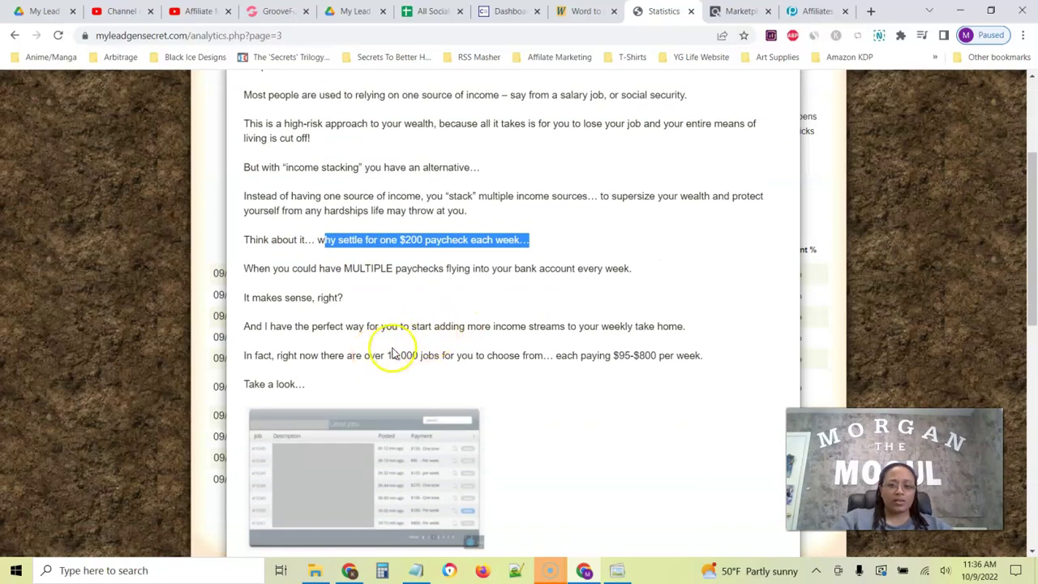
- Examine the email's sentence about 16,000 jobs to choose from, along with the job list image and surrounding text
drag(311, 355, 505, 354)
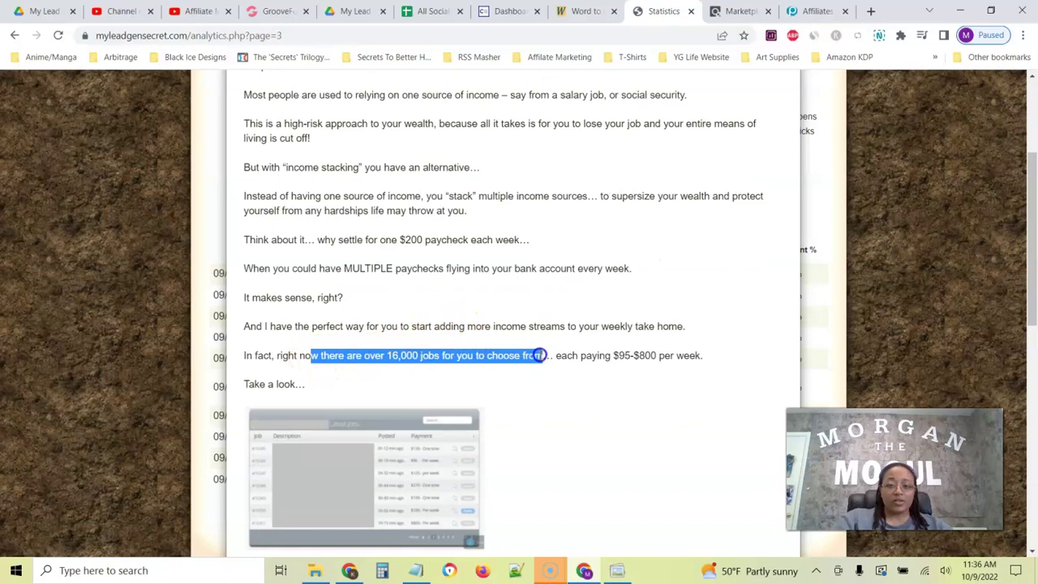
click(556, 357)
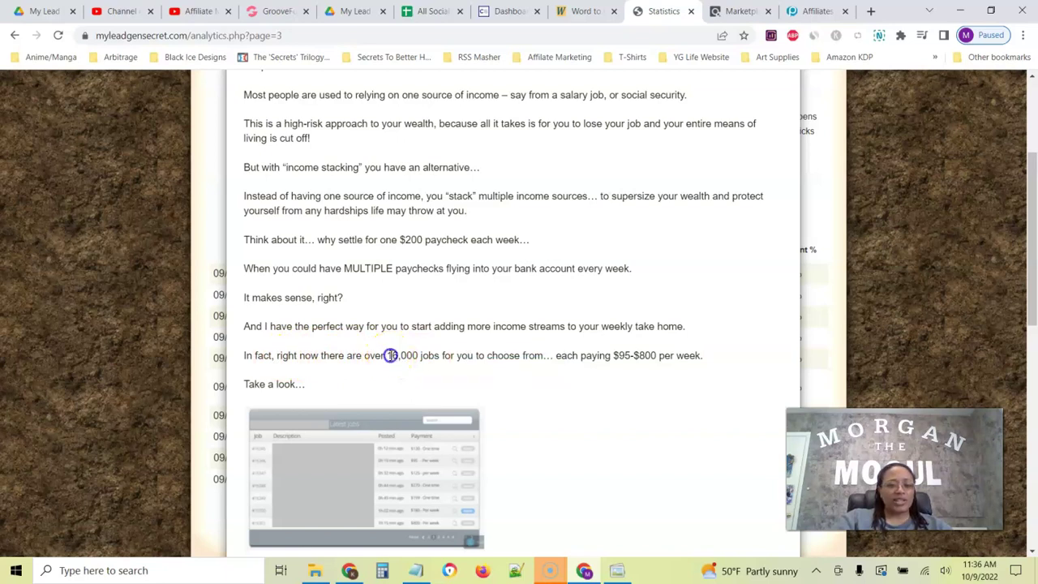
drag(391, 356, 460, 352)
click(480, 355)
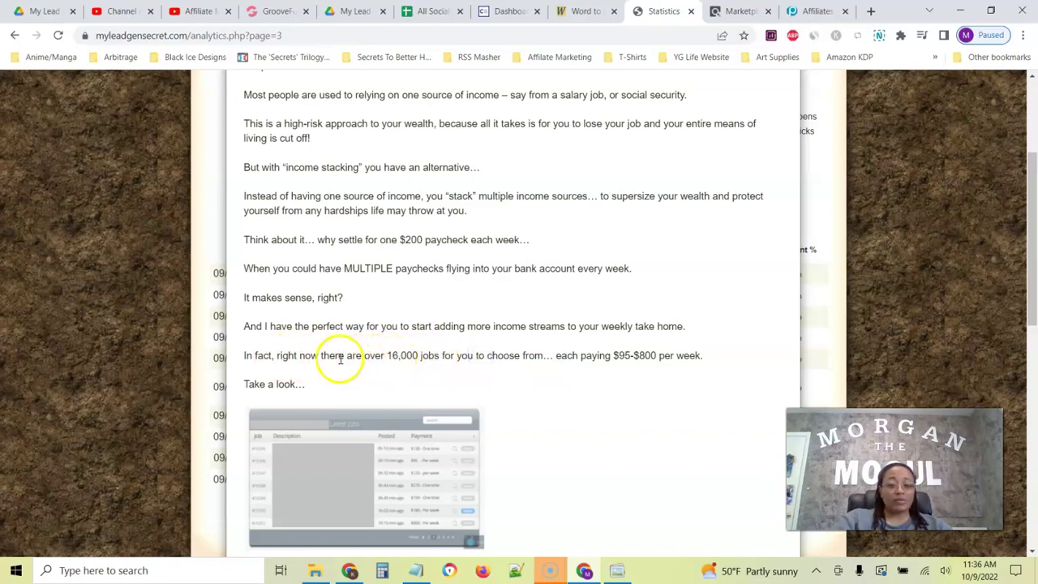
drag(391, 356, 491, 354)
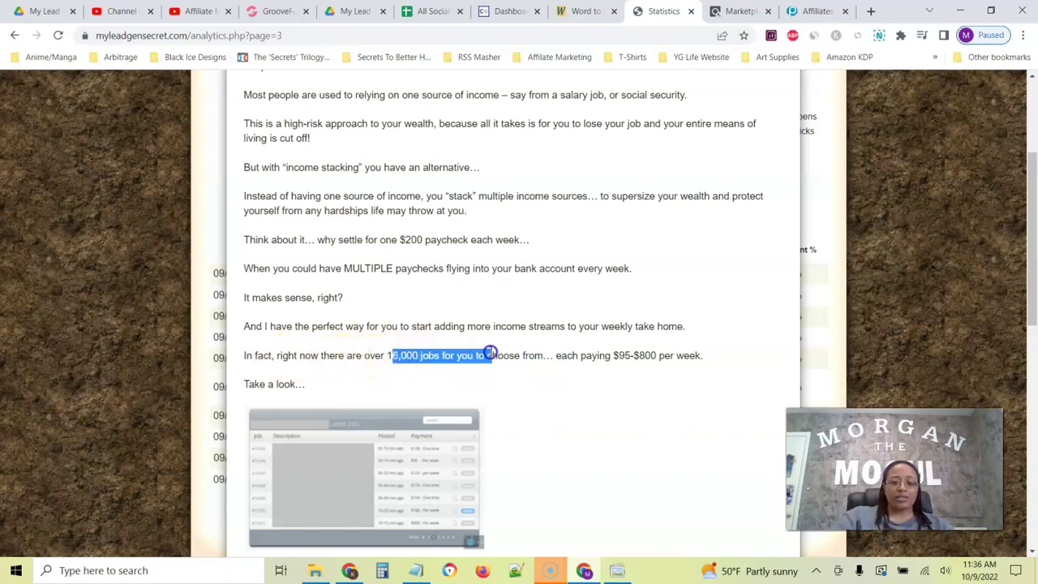
click(492, 355)
scroll(503, 339, down, 3)
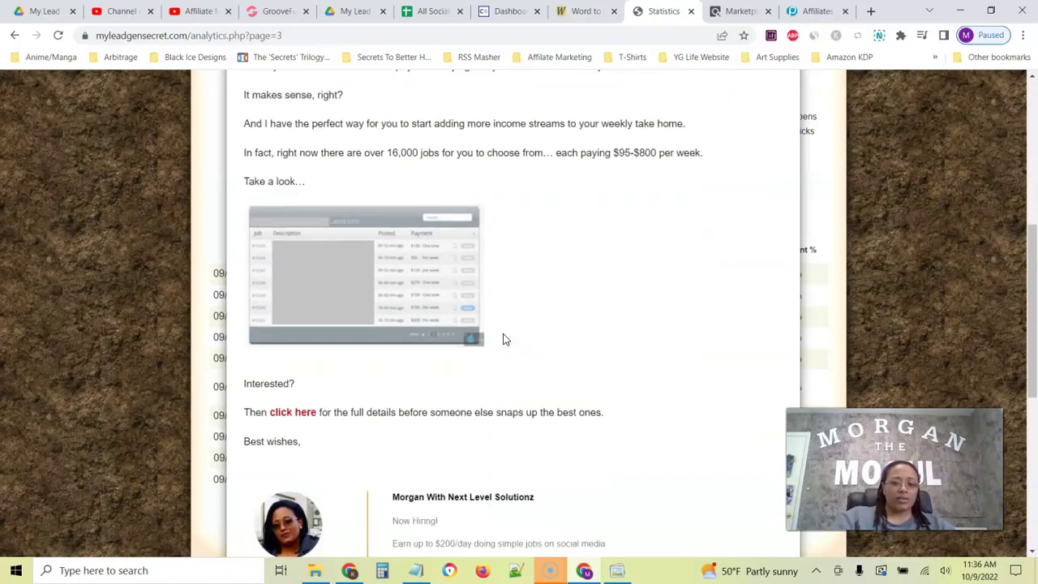
scroll(509, 341, up, 5)
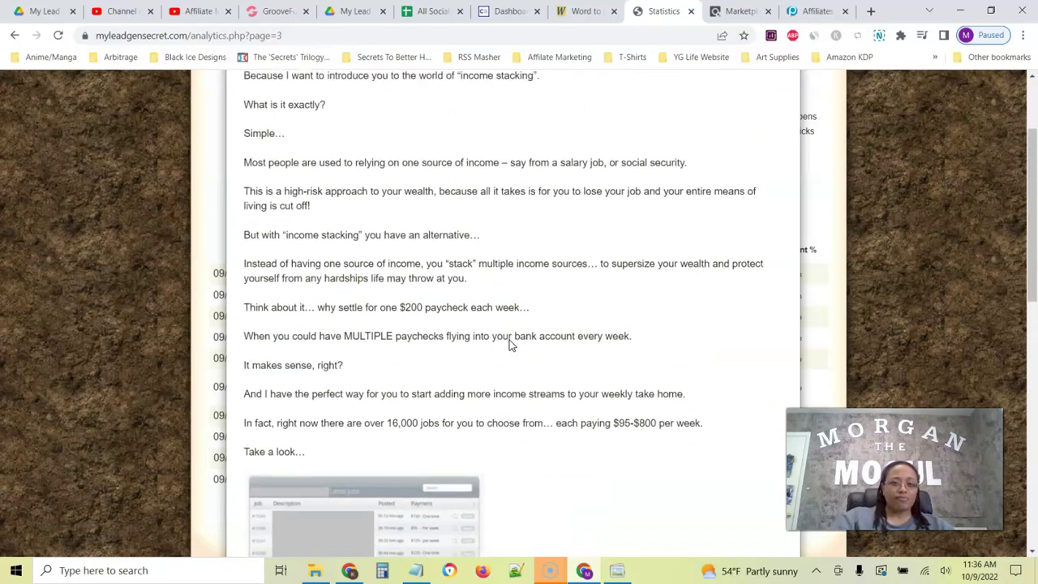
scroll(511, 344, down, 3)
scroll(512, 343, up, 2)
click(505, 349)
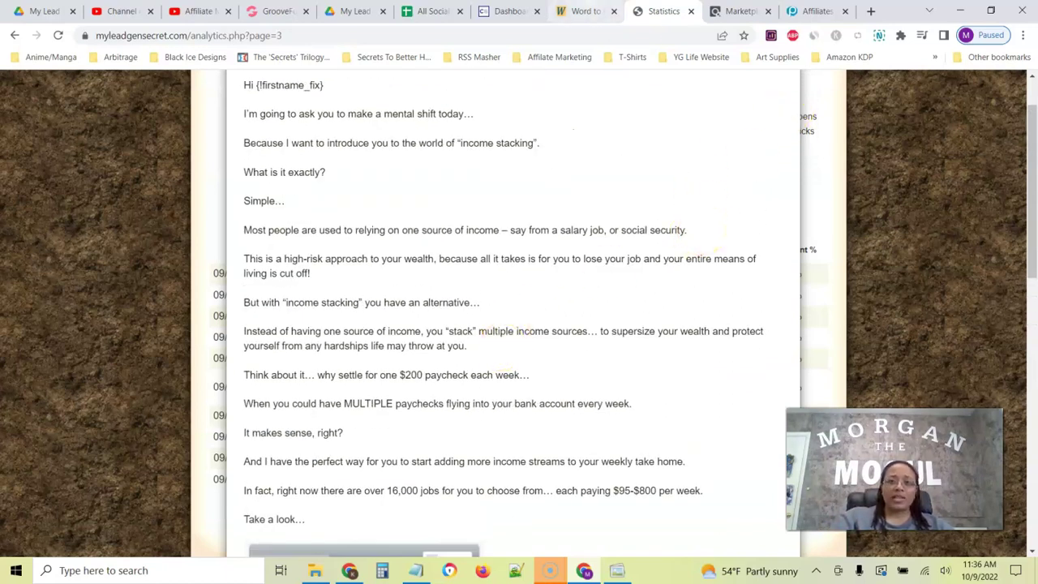
- Compare the income streams email's subject with the spreadsheet subject "Have you been thinking about making a career change?"
click(430, 12)
click(206, 227)
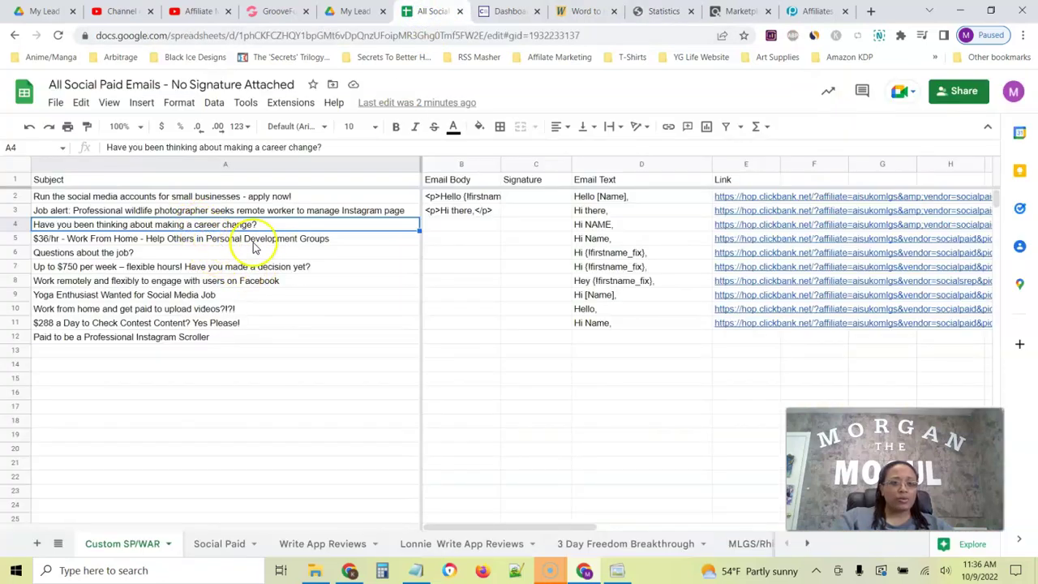
click(654, 10)
scroll(422, 202, up, 2)
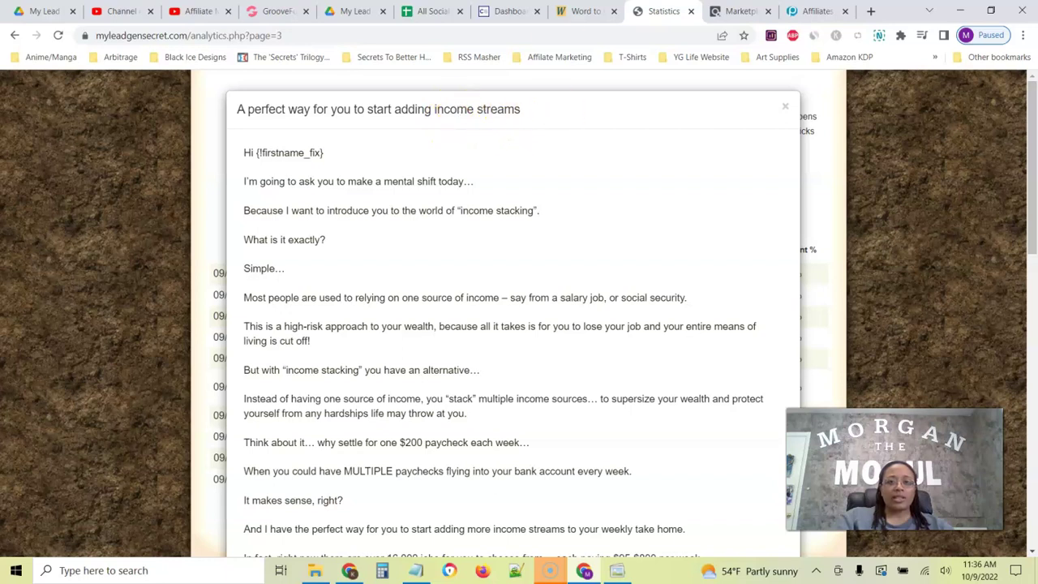
click(422, 19)
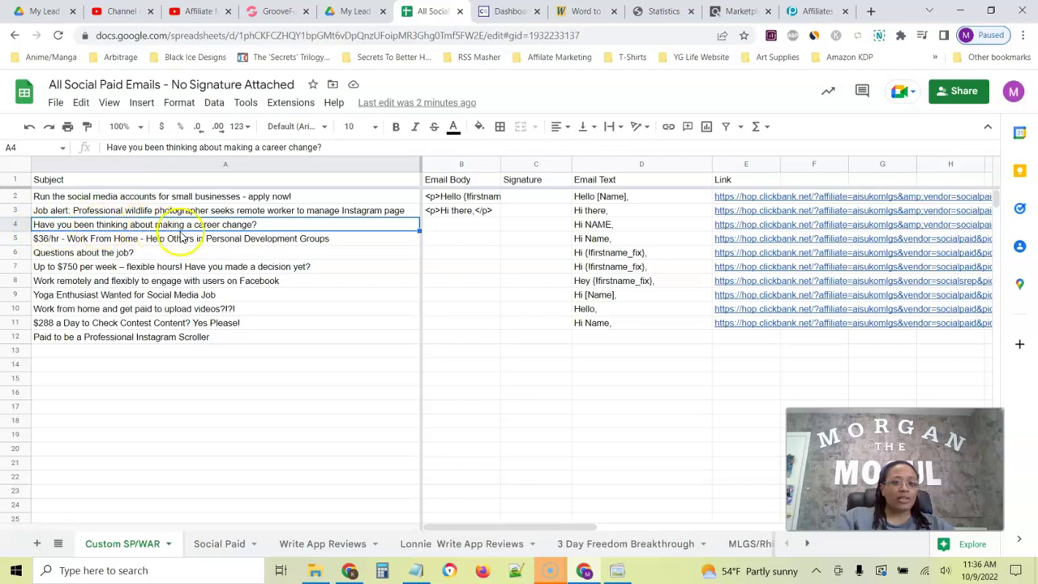
click(338, 241)
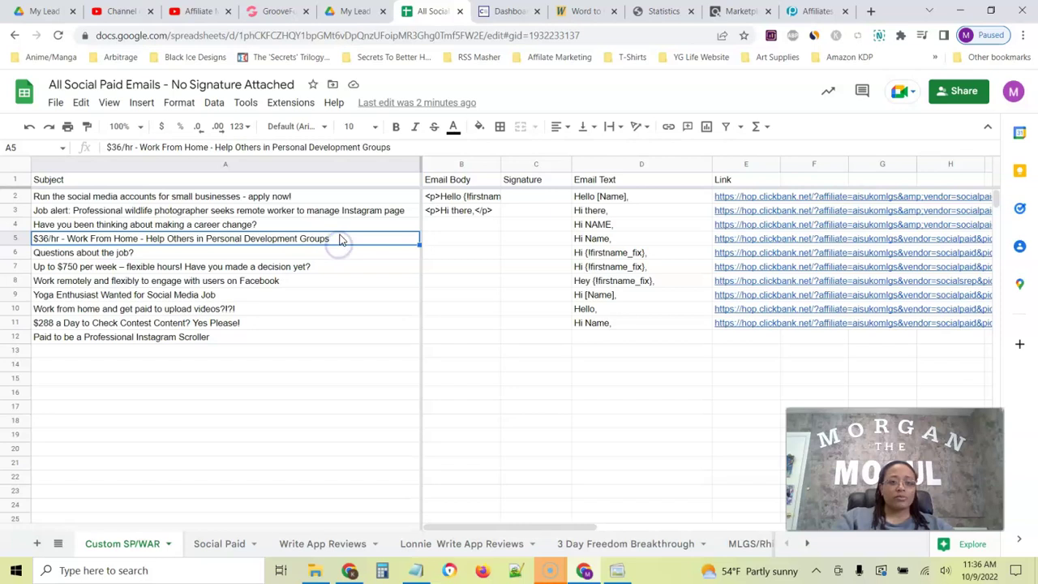
click(341, 226)
- Copy the complete Email Text of the "Have you been thinking about making a career change?" row in the spreadsheet
click(623, 228)
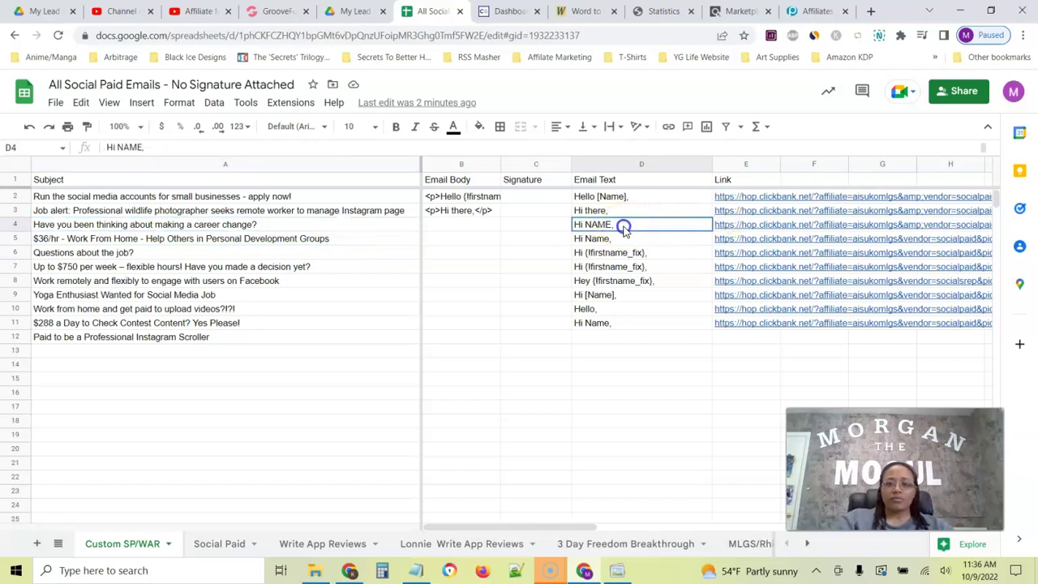
double_click(625, 226)
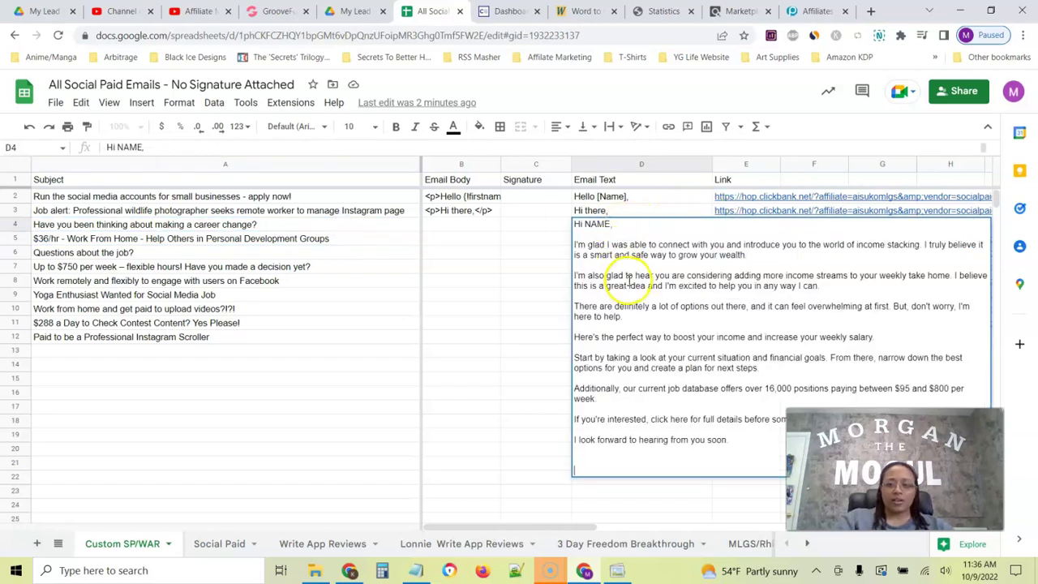
key(ctrl+a)
key(ctrl+c)
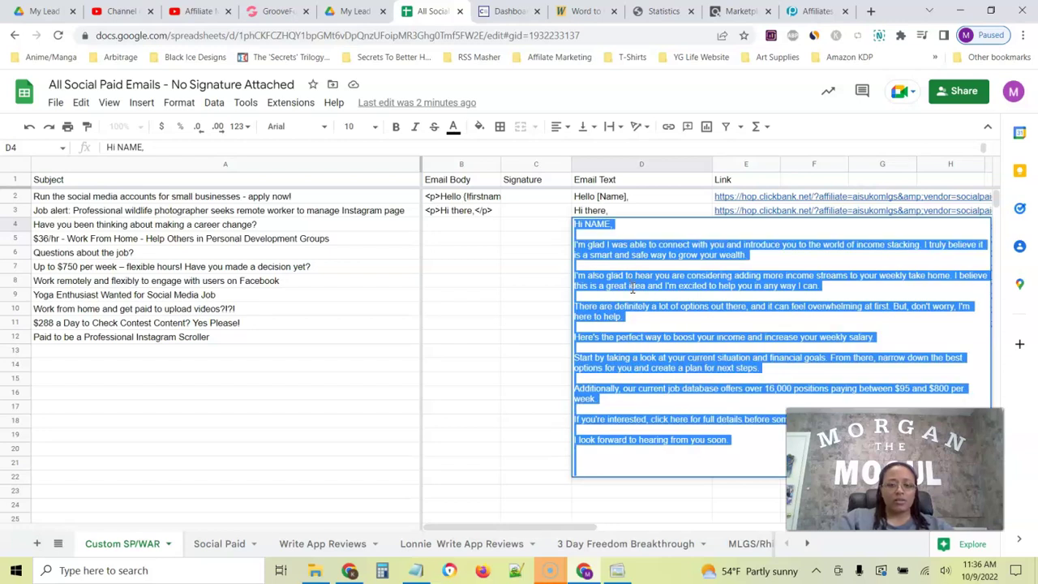
- Clear the wildlife photographer email from WordHTML's Word Editor and paste in the career change email as plain text
click(584, 11)
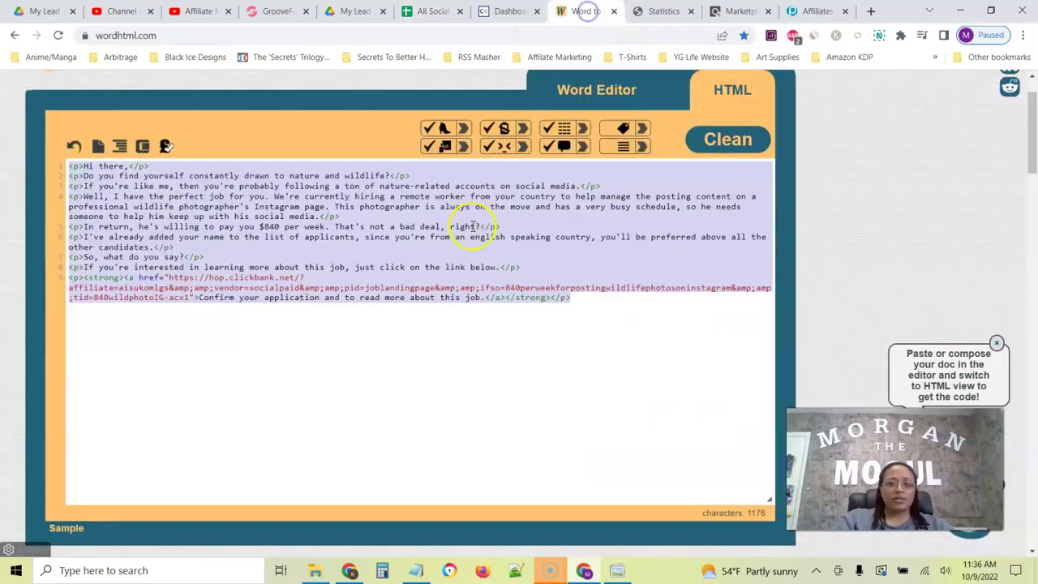
click(650, 102)
key(ctrl+a)
key(Delete)
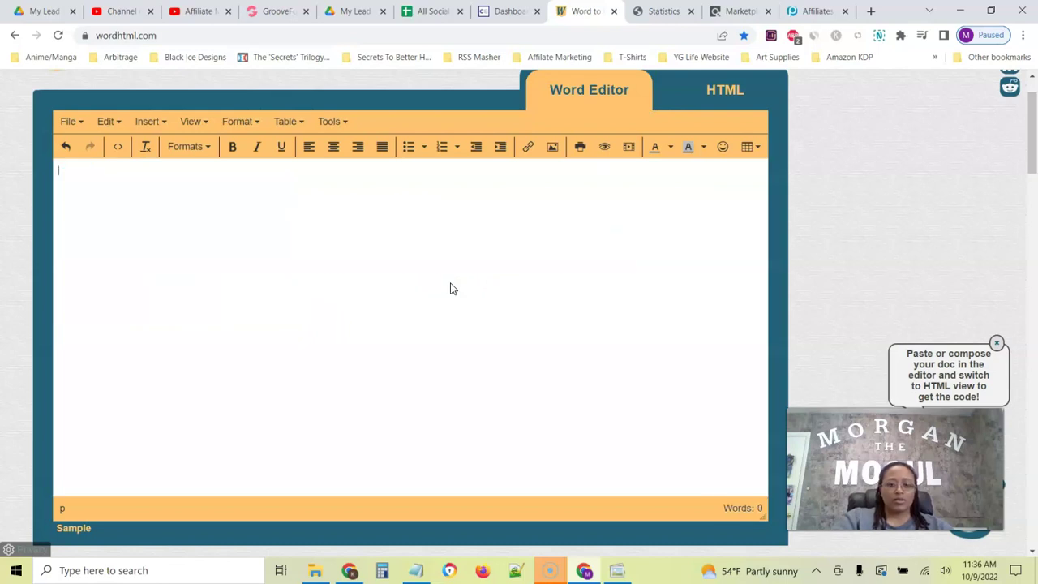
right_click(248, 188)
right_click(120, 175)
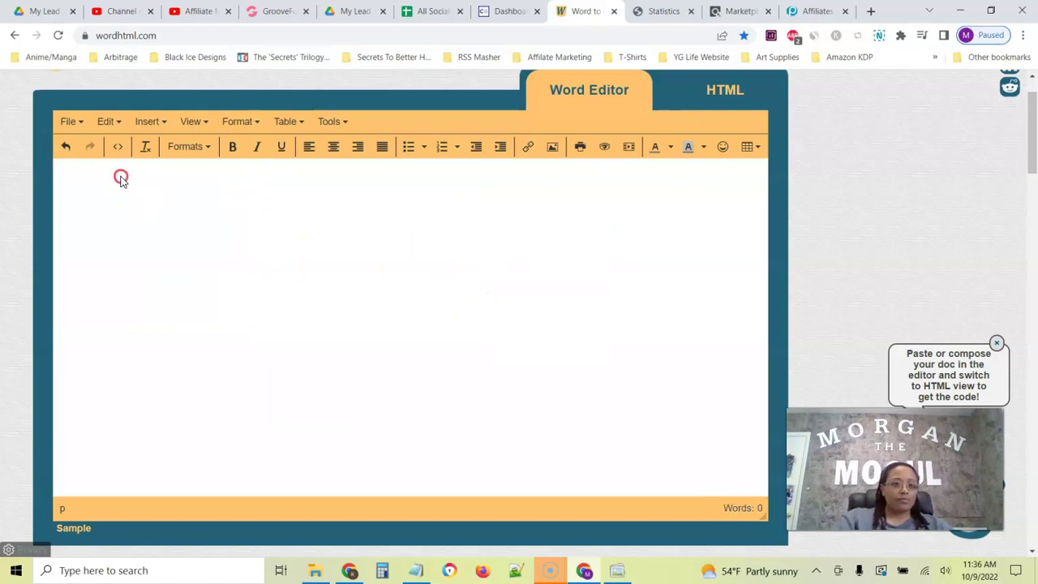
right_click(120, 175)
right_click(86, 173)
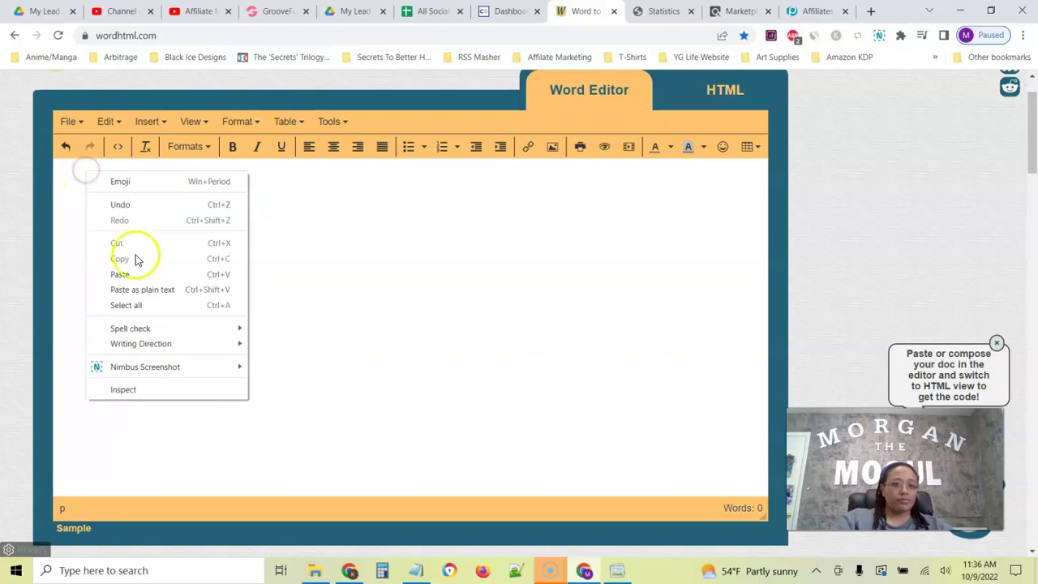
click(142, 289)
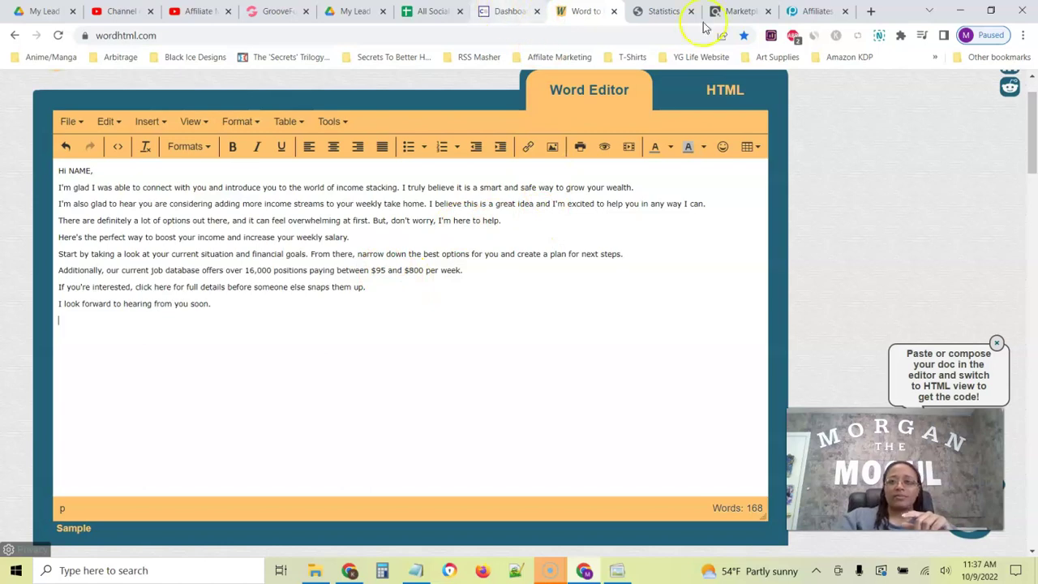
- Replace NAME in the WordHTML greeting with the {!firstname_fix} tag copied from the first email's Email Body cell in the spreadsheet
click(427, 10)
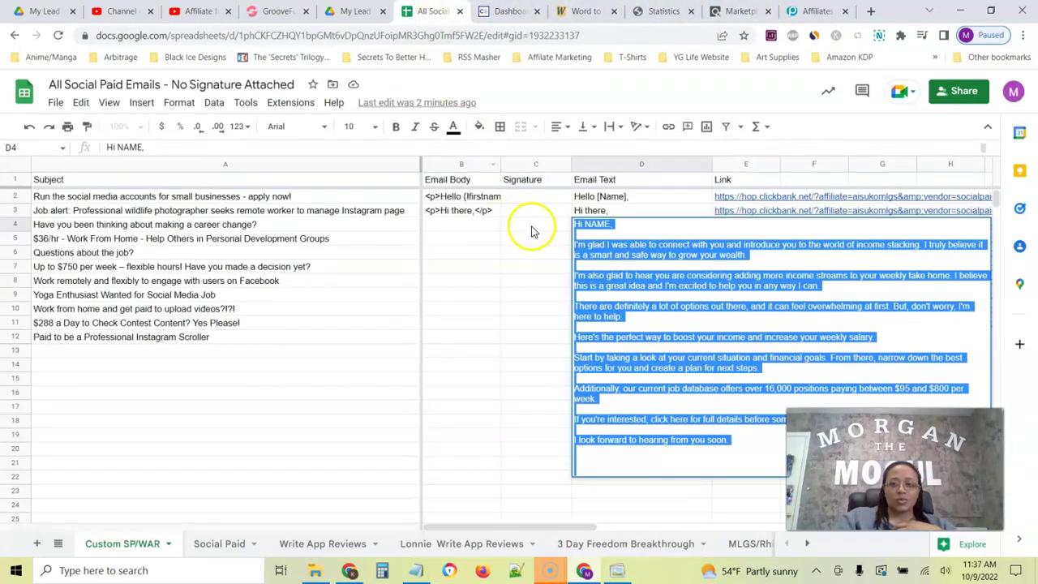
click(490, 199)
drag(202, 148, 149, 151)
key(ctrl+c)
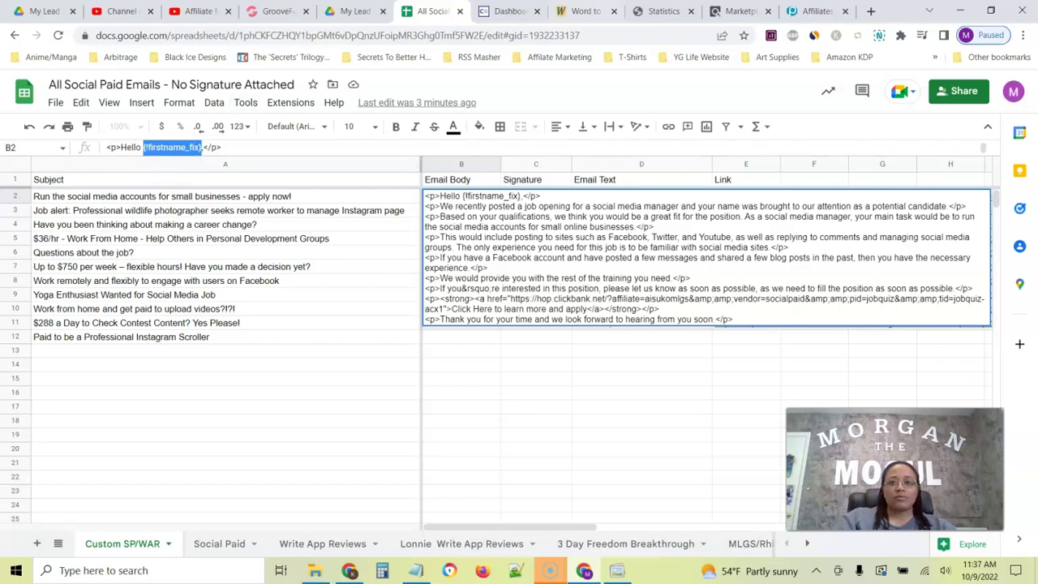
click(586, 11)
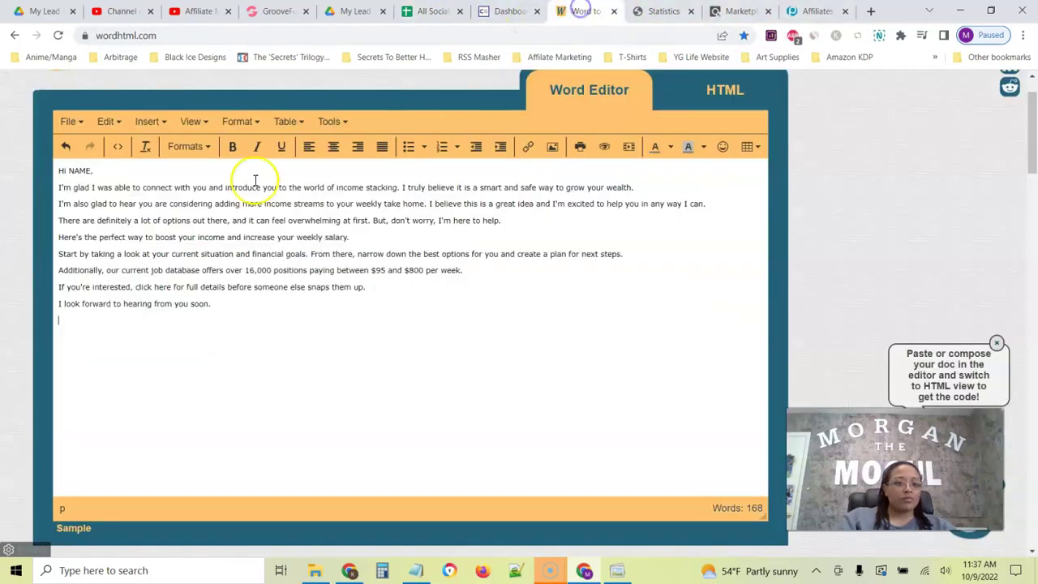
double_click(84, 171)
key(ctrl+v)
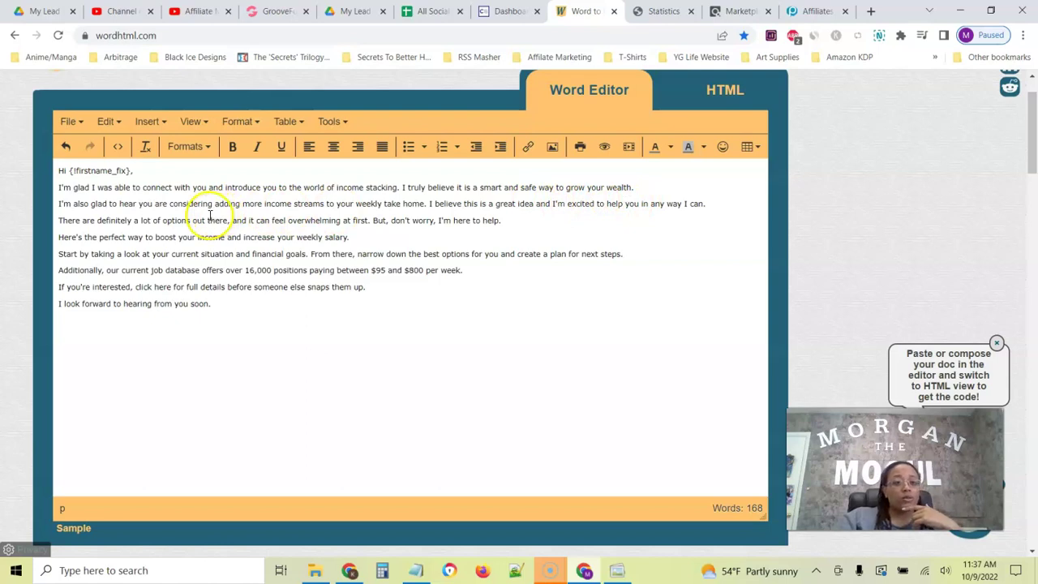
- Split WordHTML into its own window and place it side by side with the income streams email on the Statistics page
drag(580, 11, 0, 134)
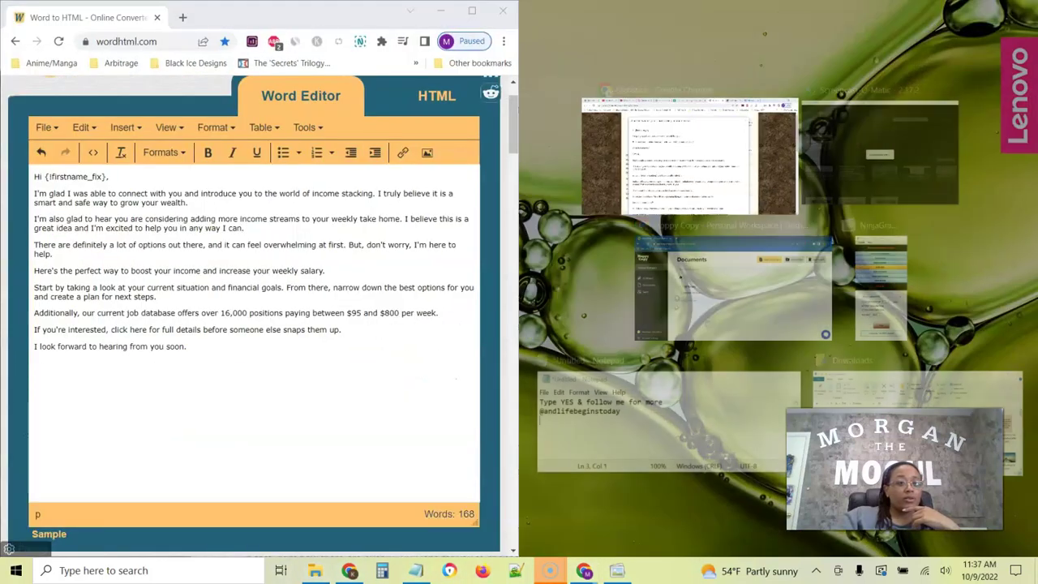
click(675, 167)
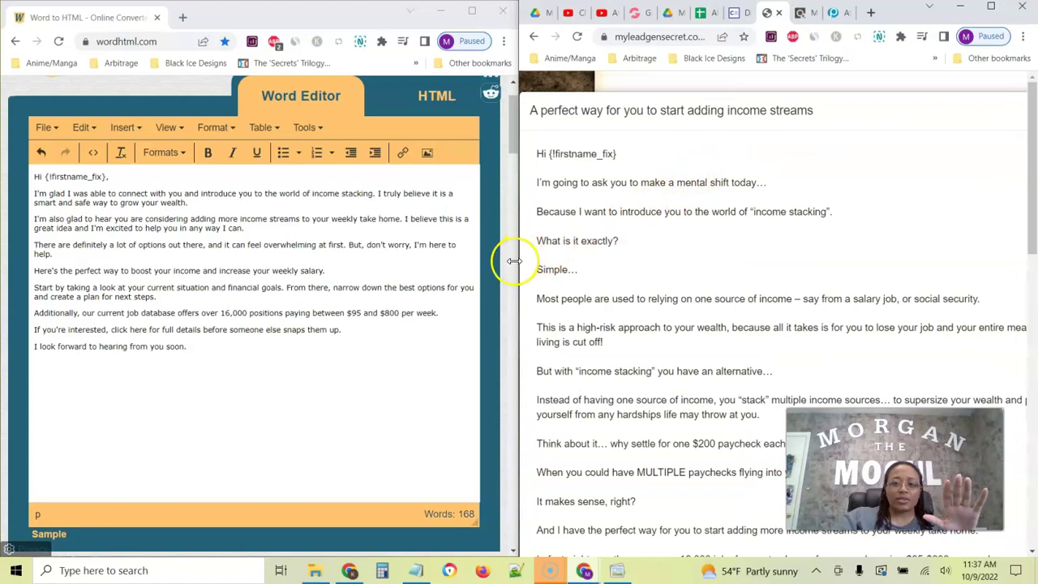
- Change "create a plan for next steps" to "create a plan for your next steps" in the WordHTML email
drag(517, 261, 494, 268)
scroll(559, 255, down, 2)
scroll(560, 256, up, 2)
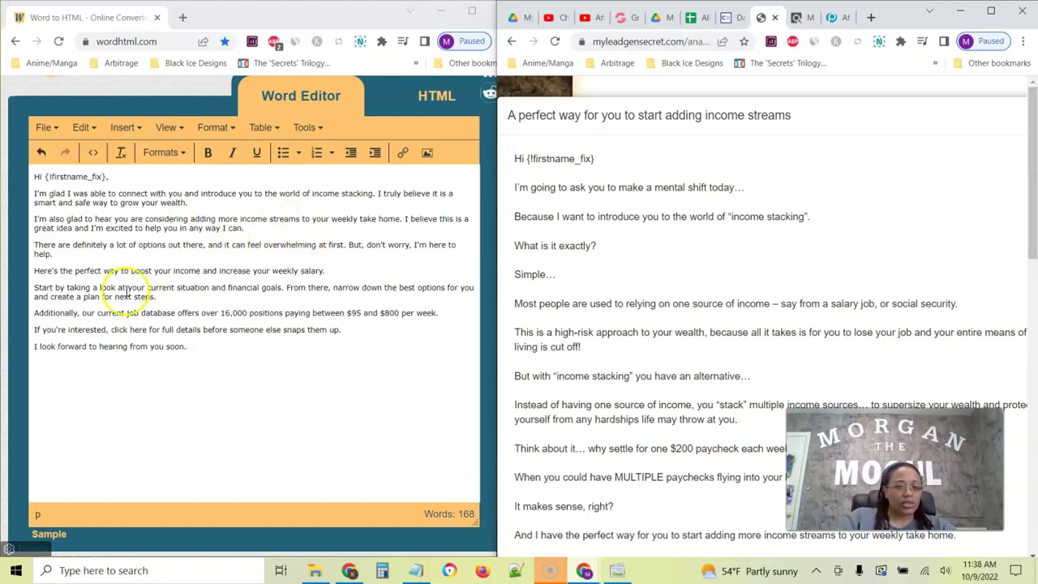
click(116, 302)
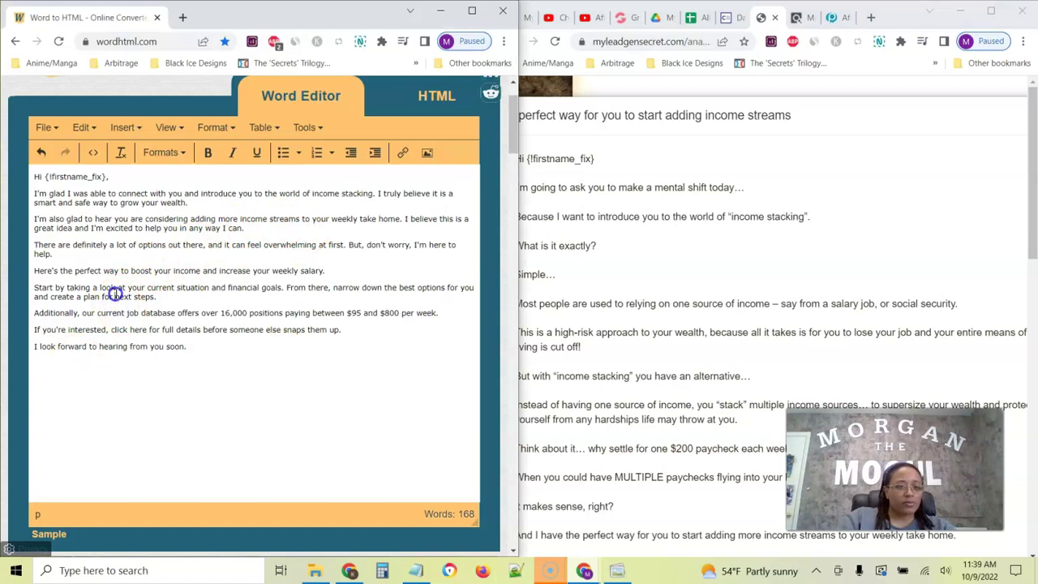
text(your next)
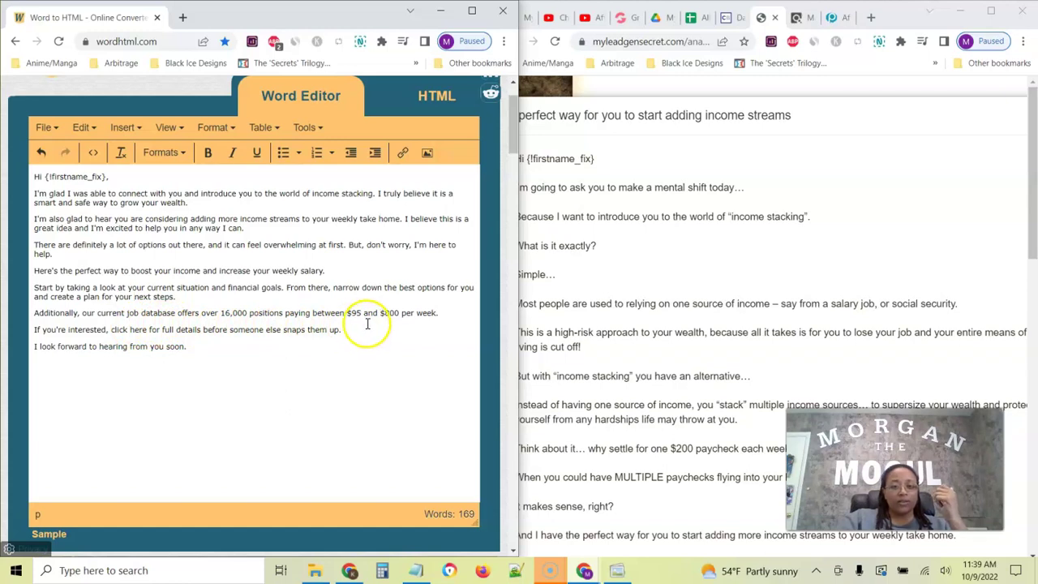
- Append "These are remote work from home jobs that you can do full time or part time from you home." to the job database paragraph
click(438, 312)
text(Thes)
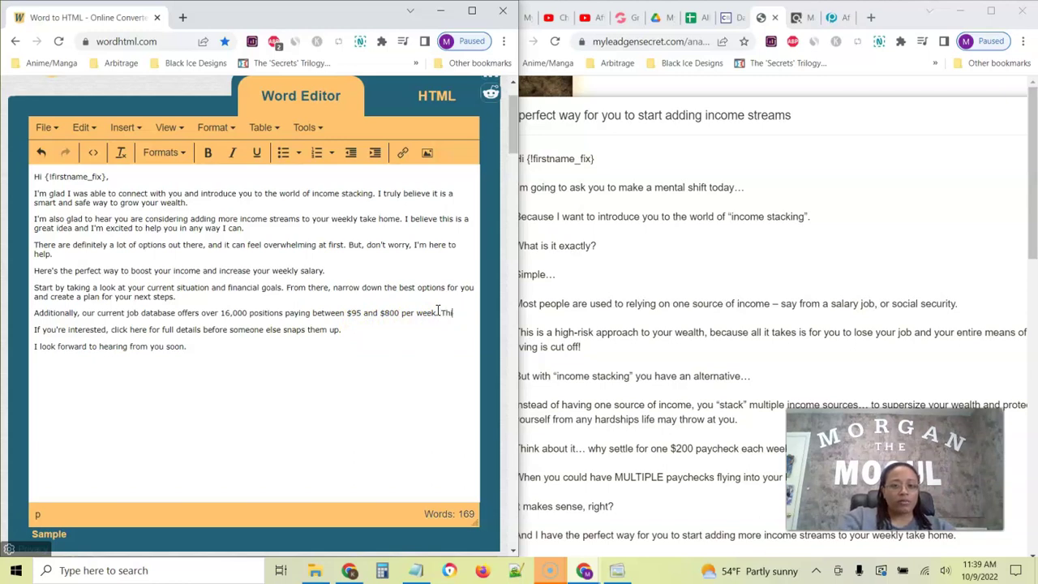
text(e are)
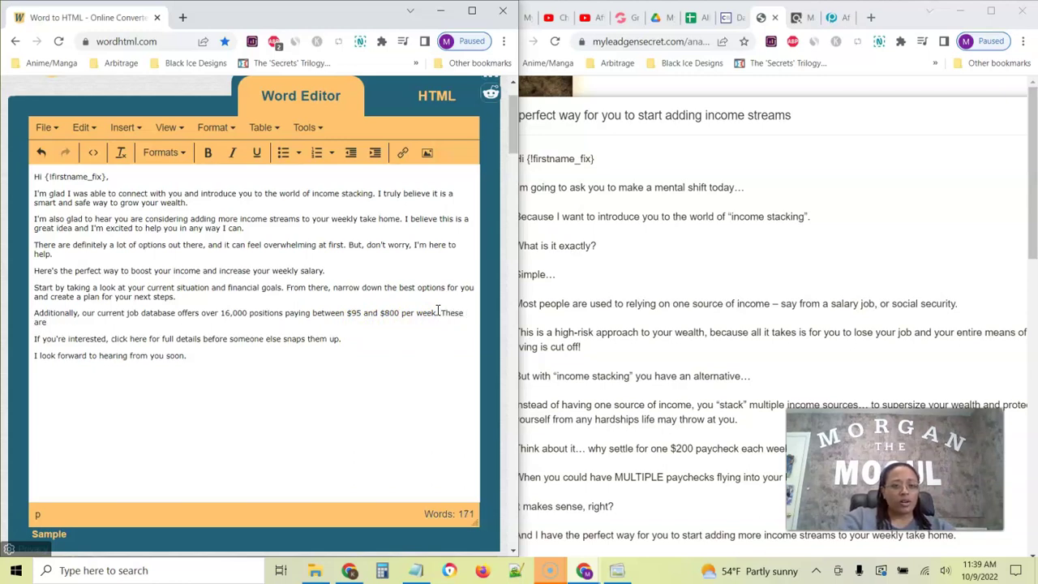
text( remote work from home jobs that you can do full time or part time)
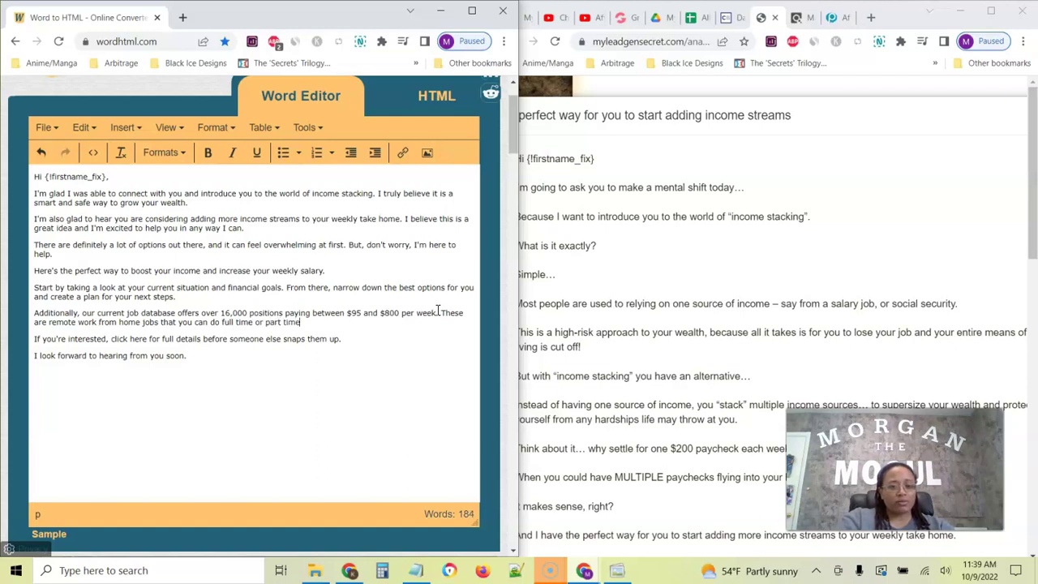
text( from you home.)
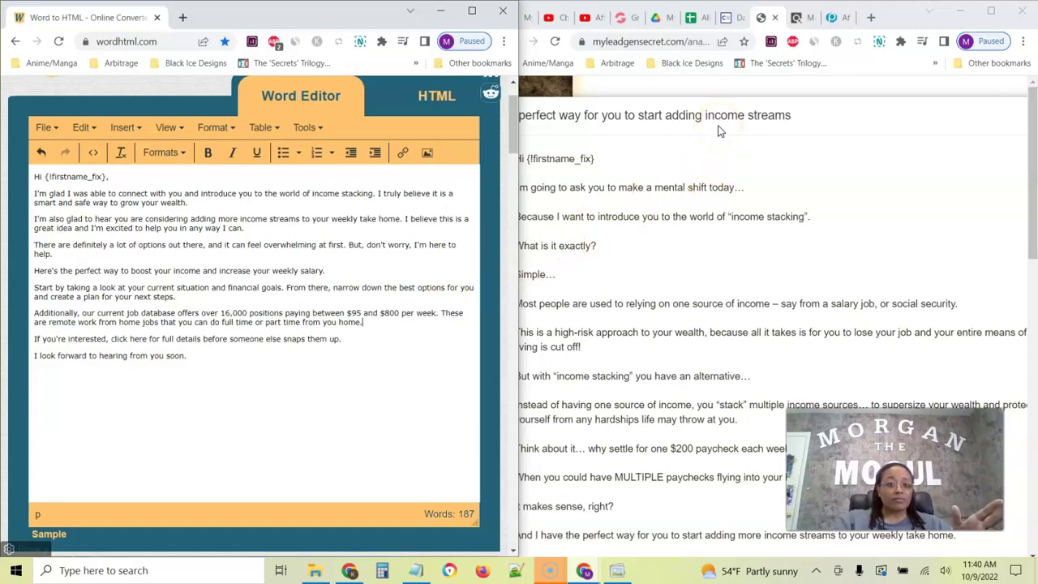
- Read through the past income streams email on the Statistics page and compare it with the career change draft
click(801, 117)
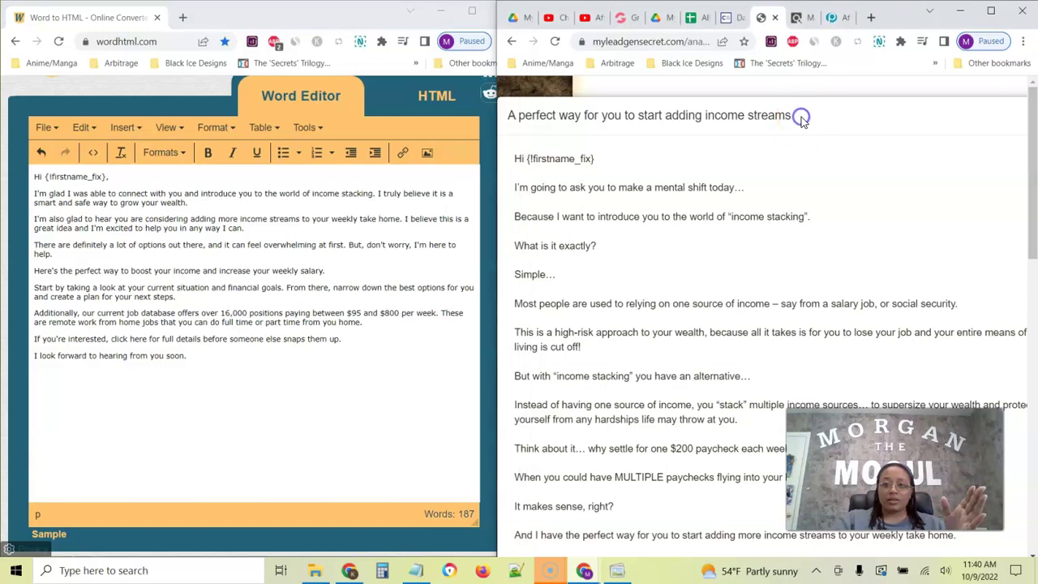
scroll(788, 195, down, 1)
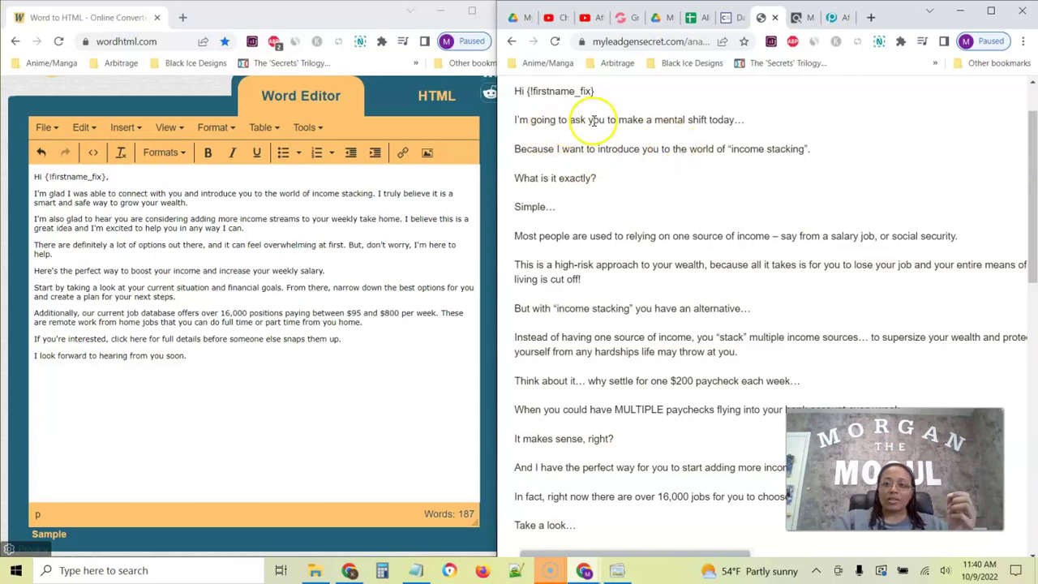
drag(591, 120, 747, 120)
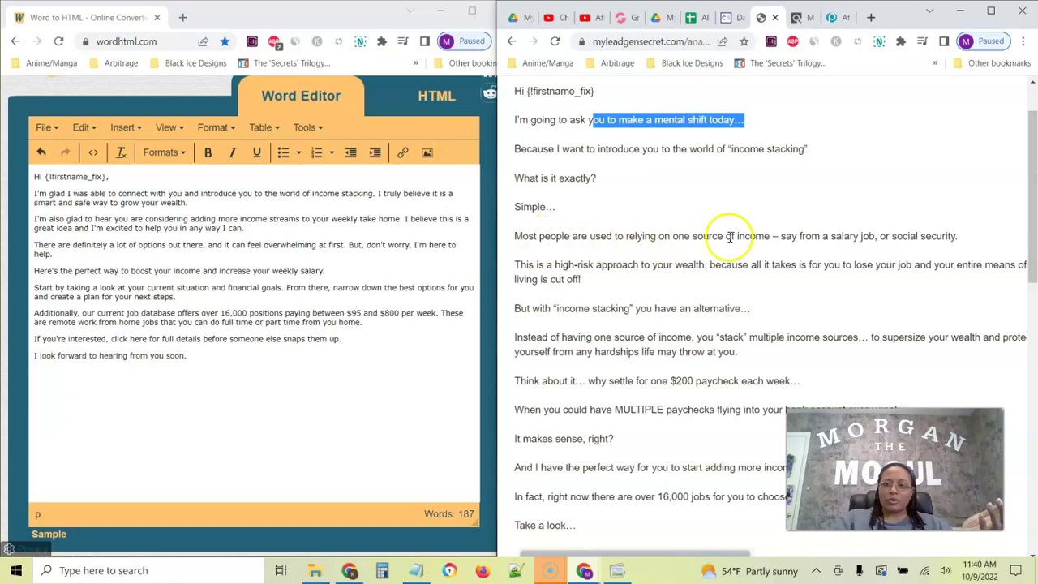
scroll(794, 227, down, 1)
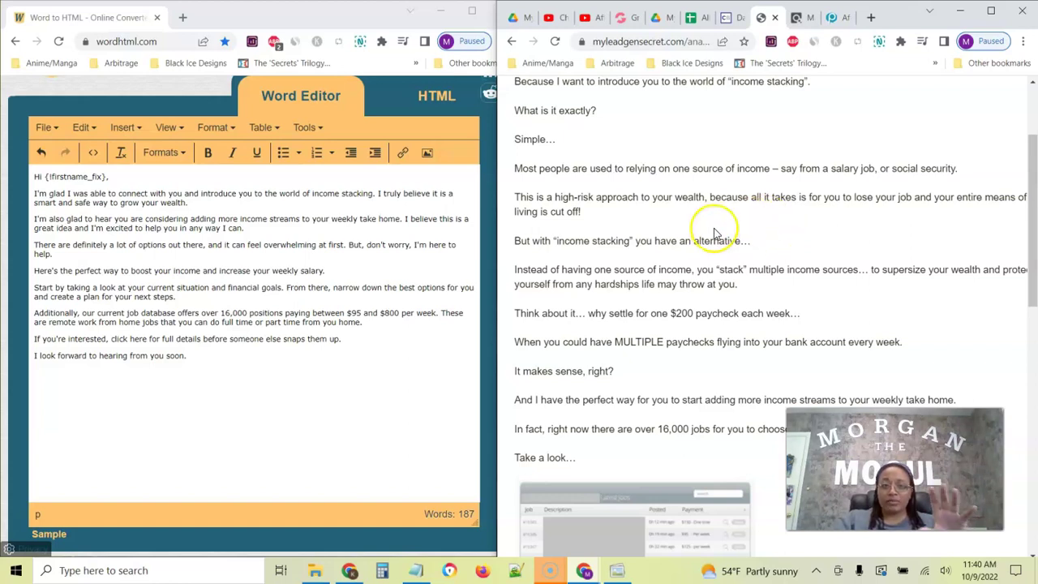
scroll(716, 235, down, 1)
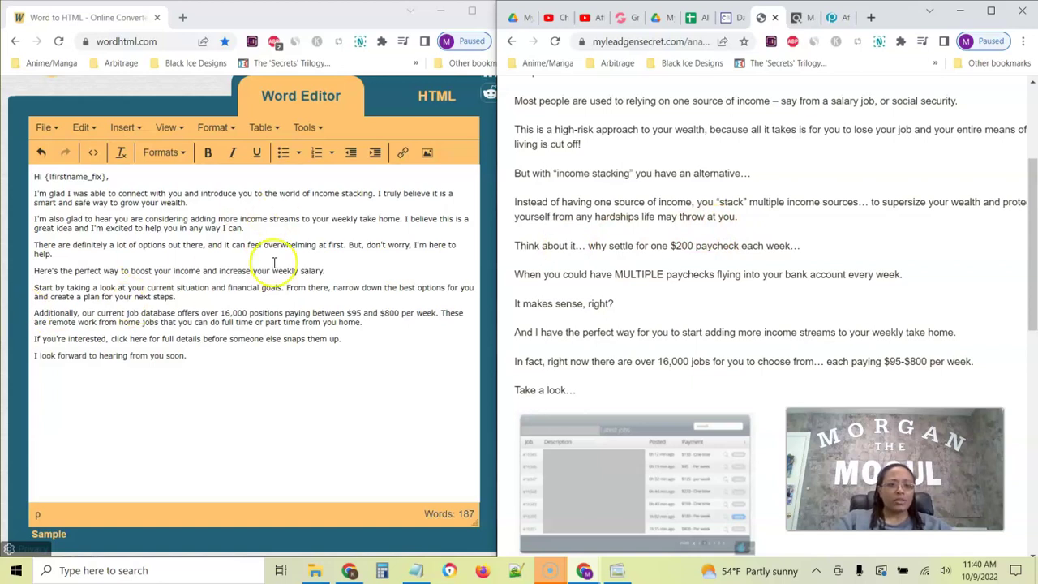
scroll(686, 235, down, 1)
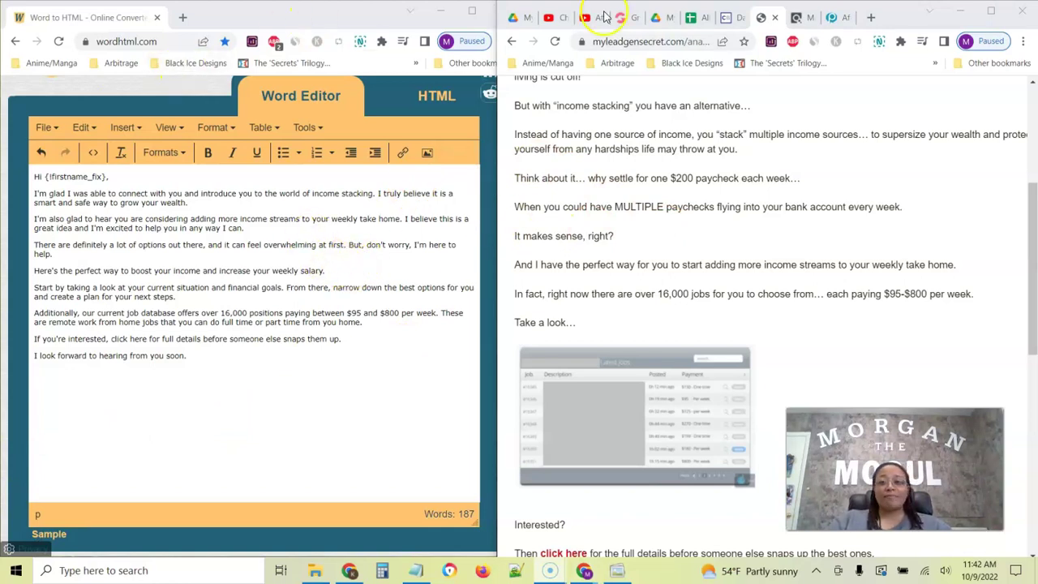
- Return WordHTML to the main browser window, maximize it and check the email's HTML before going back to the Word Editor
drag(68, 22, 664, 25)
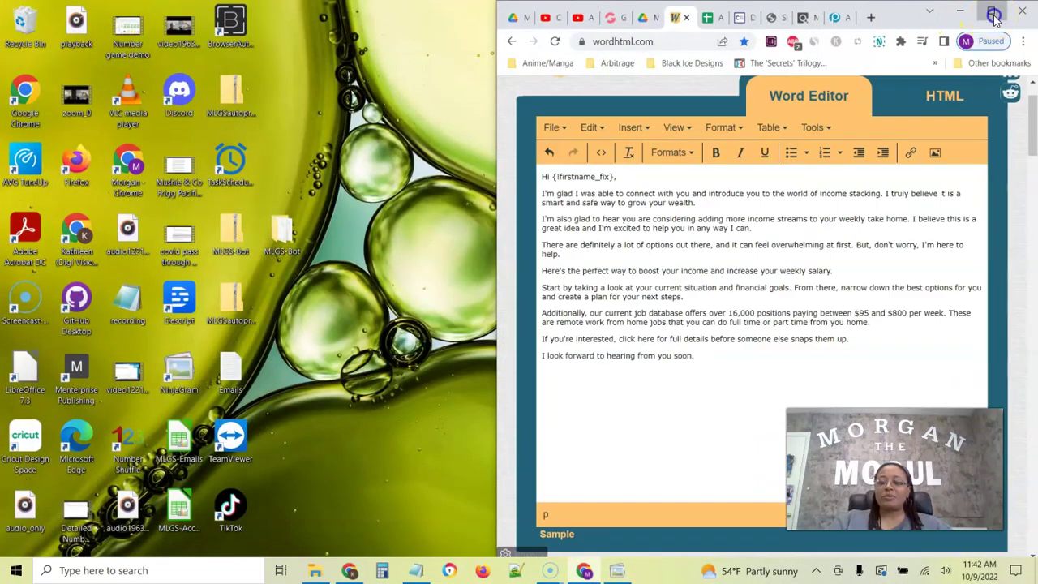
click(990, 10)
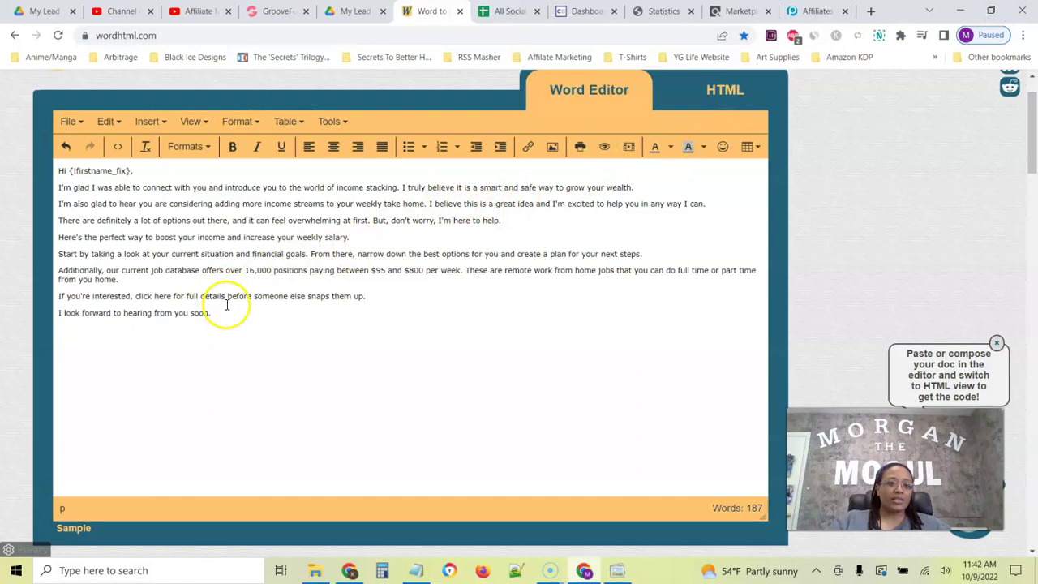
click(723, 91)
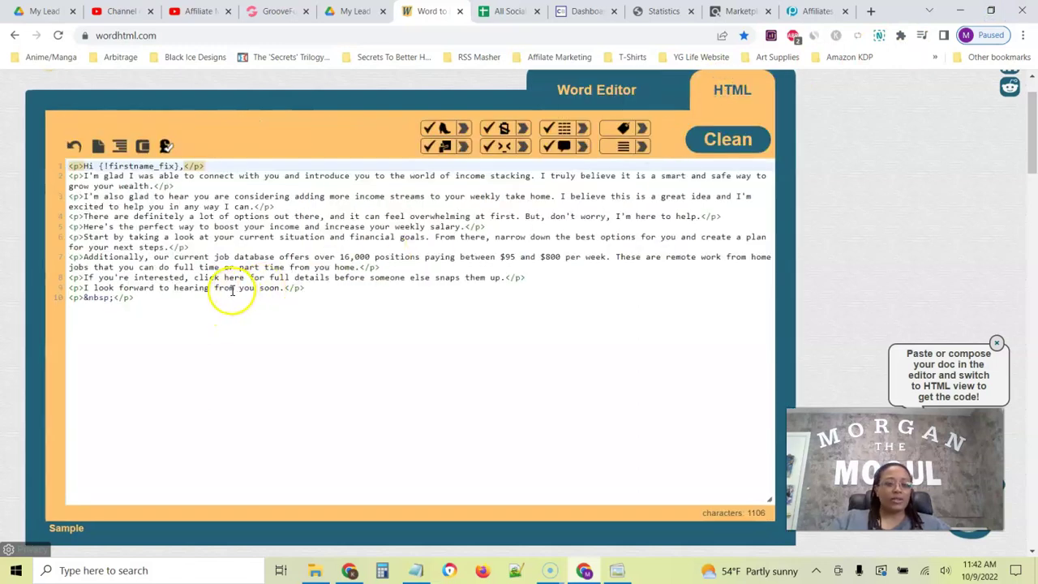
click(626, 97)
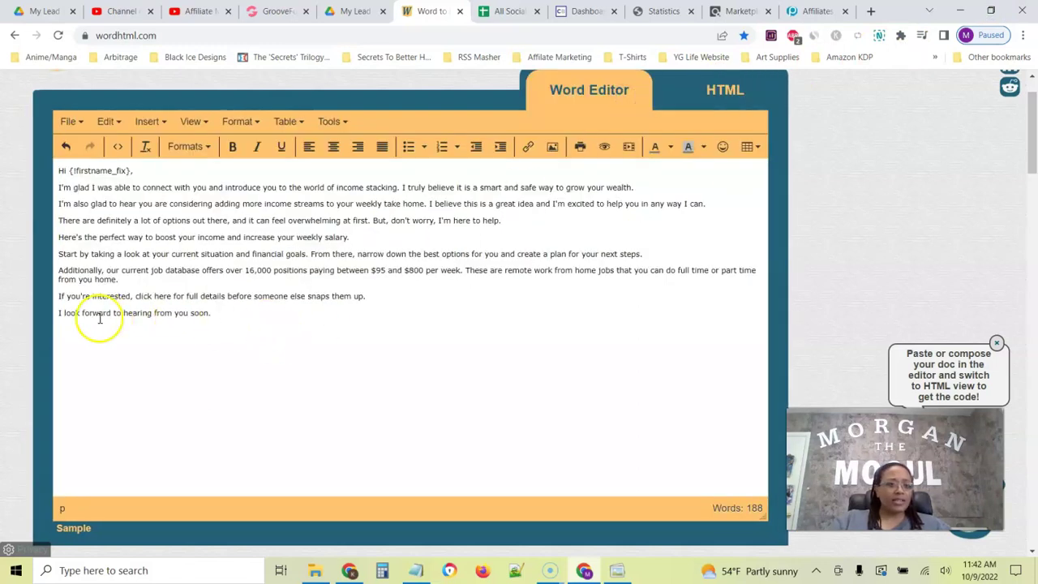
- Select "click here for full details before someone else snaps them up." in the email and copy the career change row's affiliate link from the spreadsheet
drag(135, 296, 369, 292)
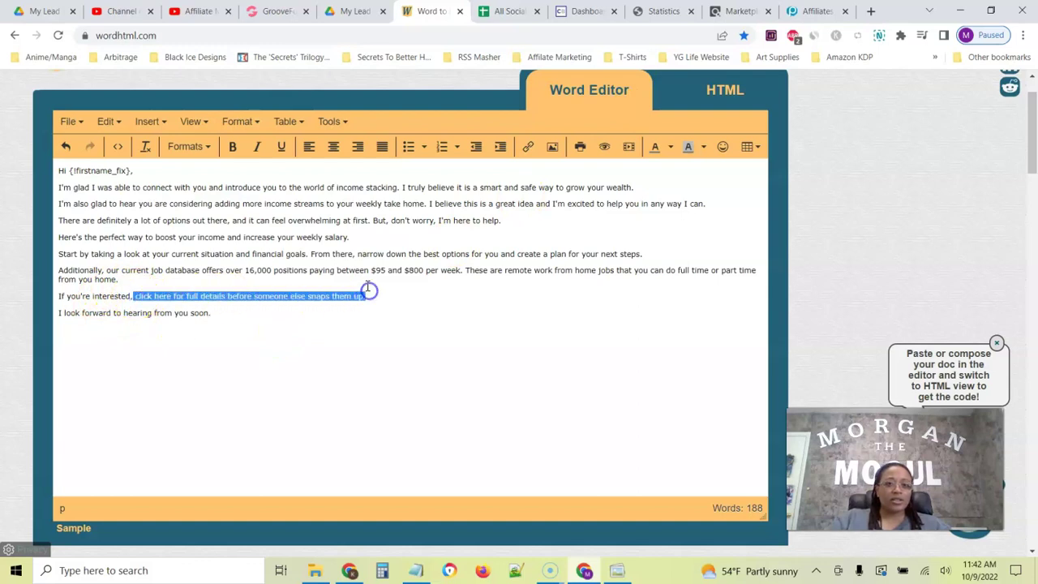
click(503, 11)
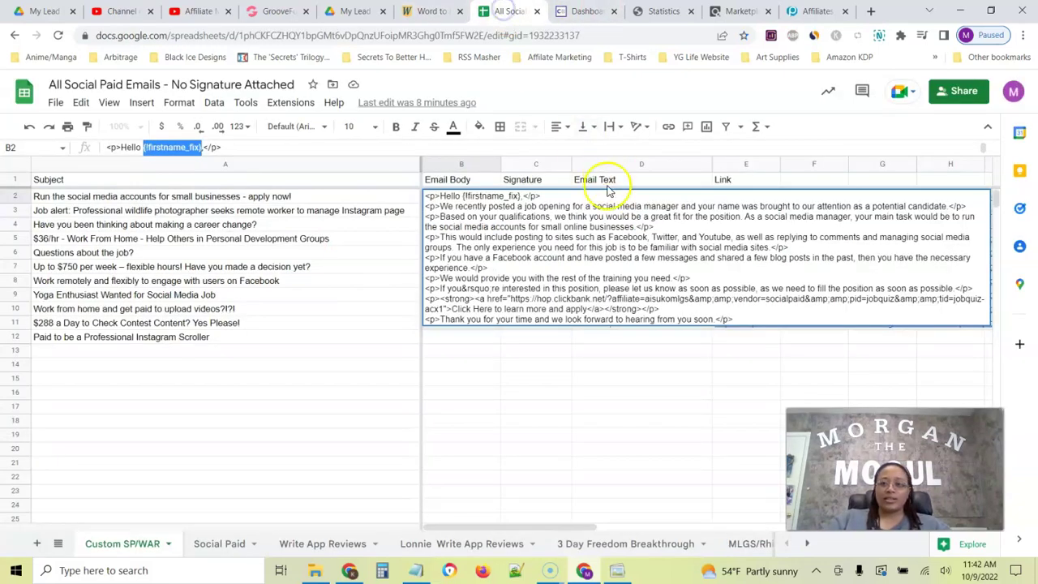
click(558, 379)
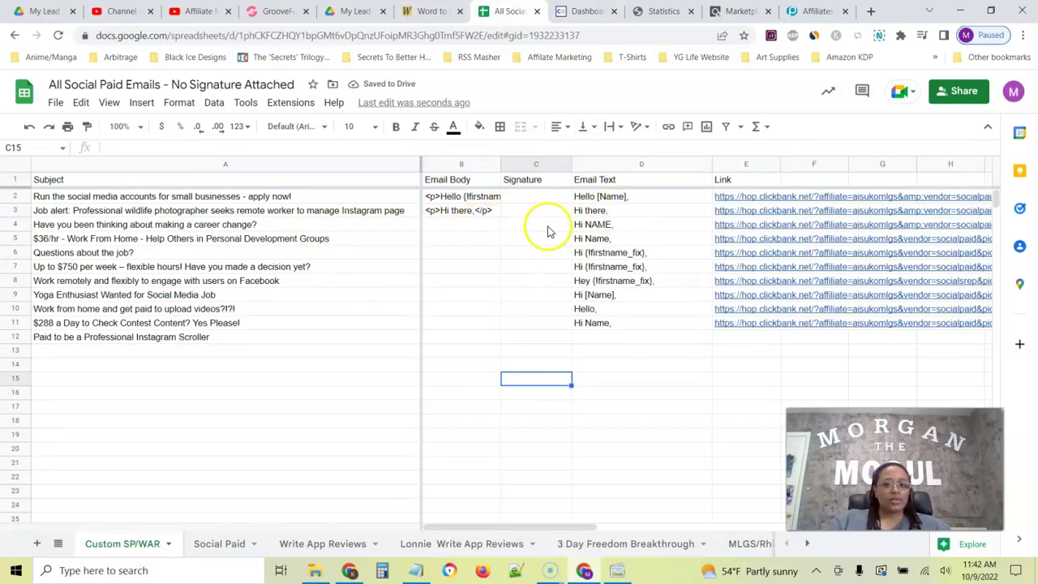
click(722, 226)
key(ctrl+c)
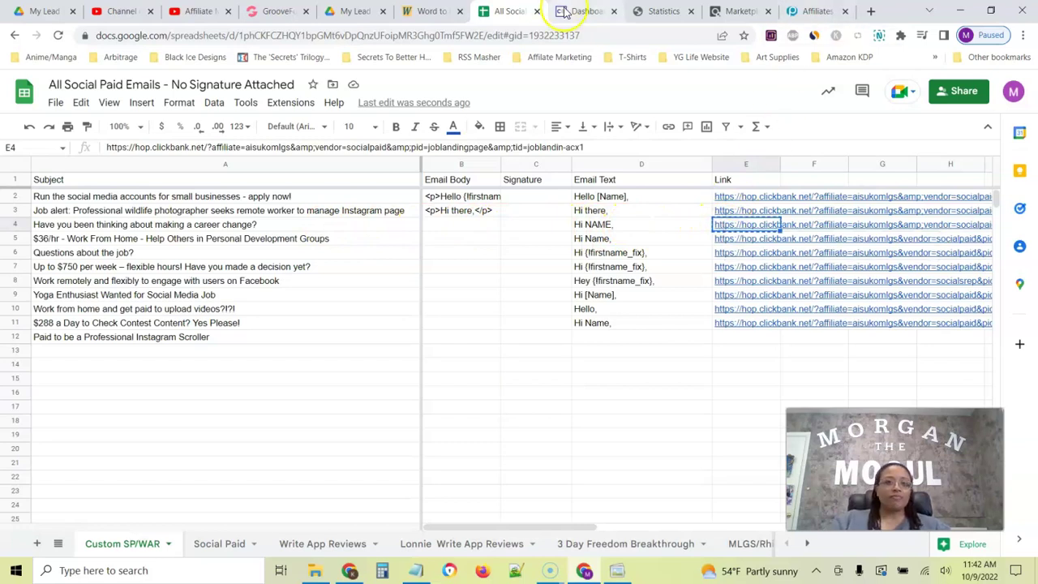
- Link the selected "click here for full details before someone else snaps them up." text to the copied affiliate URL
click(427, 11)
click(232, 148)
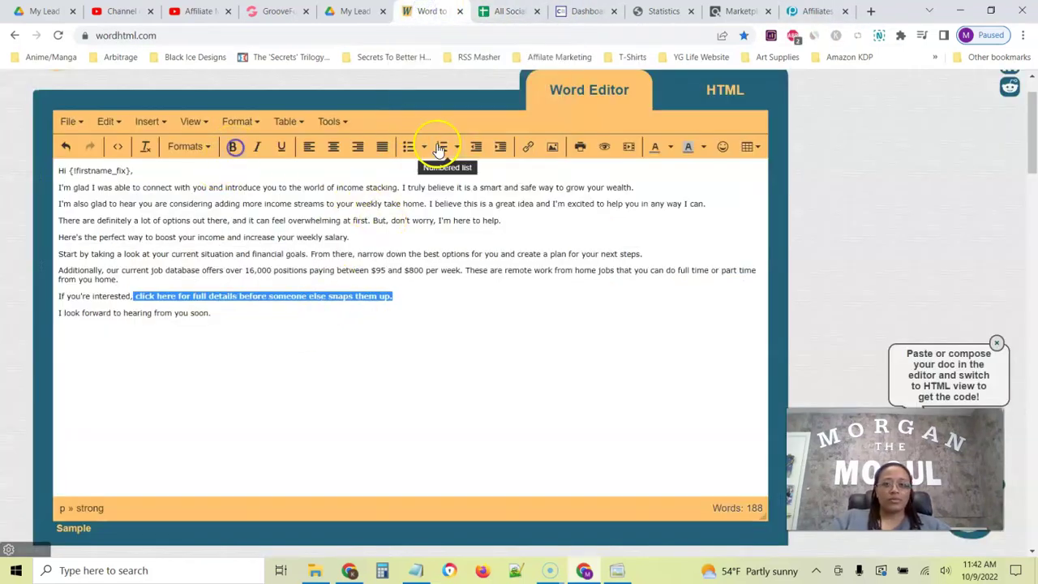
click(528, 147)
key(ctrl+v)
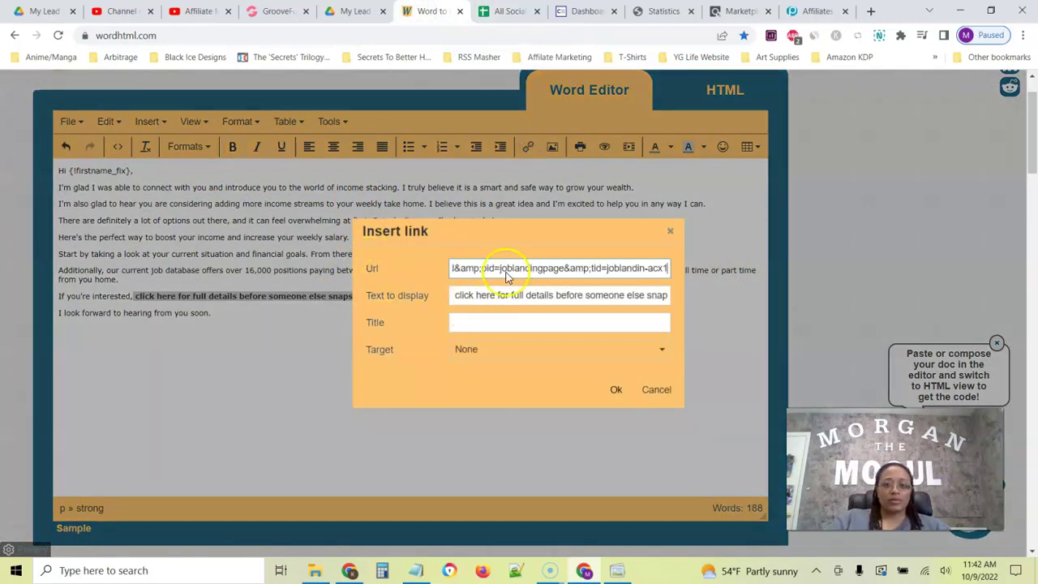
click(619, 391)
- Make the linked "click here for full details before someone else snaps them up." text bold
drag(378, 299, 134, 295)
click(458, 320)
drag(365, 296, 136, 296)
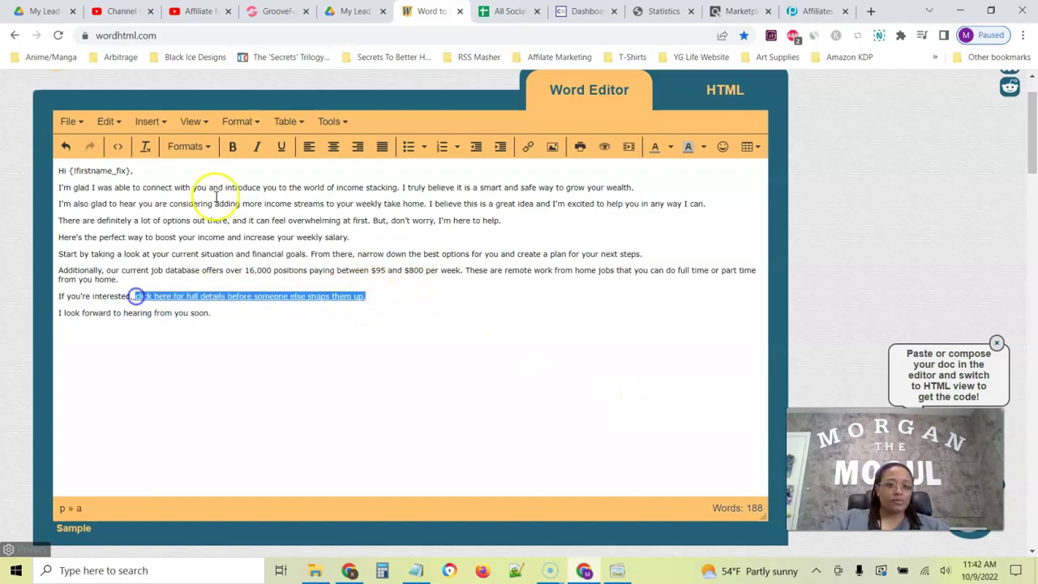
click(232, 146)
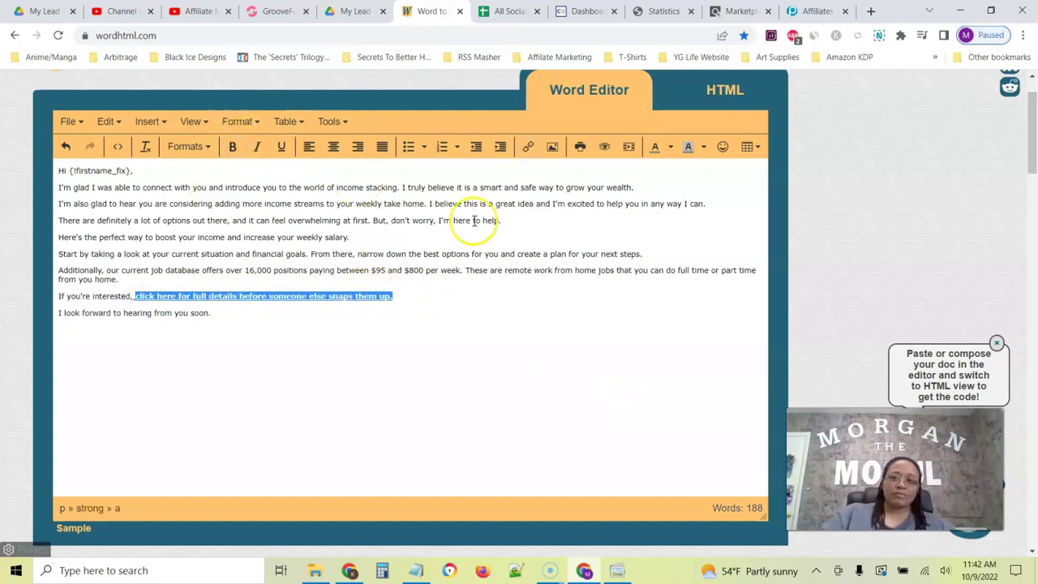
click(470, 301)
- Clean the career change email's HTML code in WordHTML and copy all of it
click(714, 97)
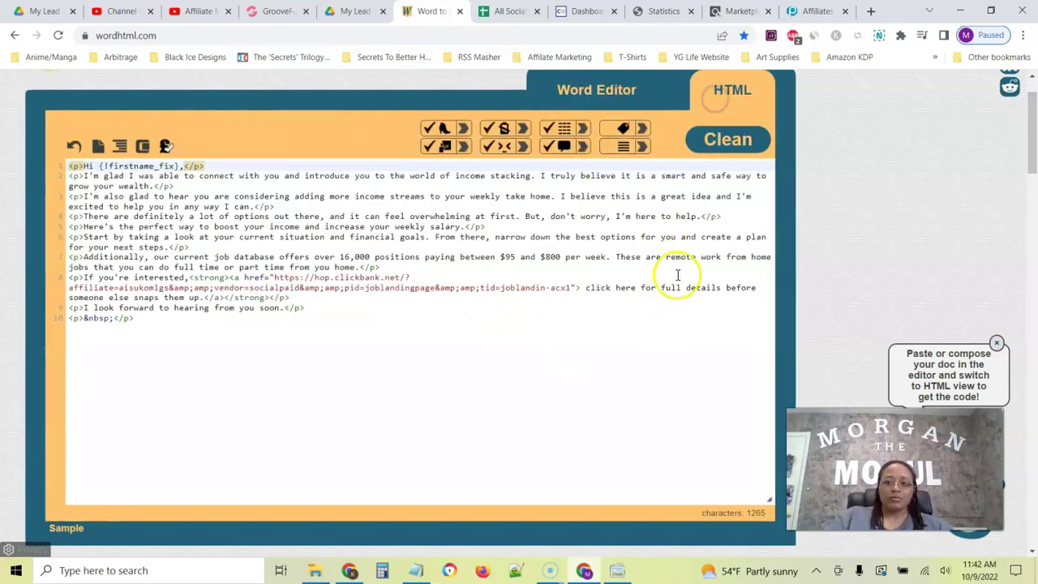
click(728, 140)
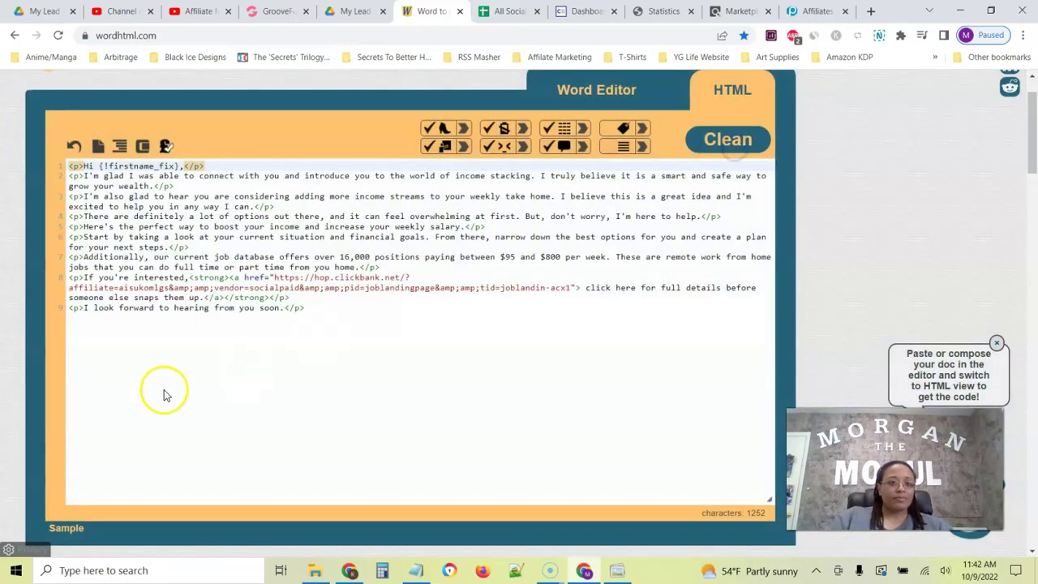
click(314, 312)
key(ctrl+a)
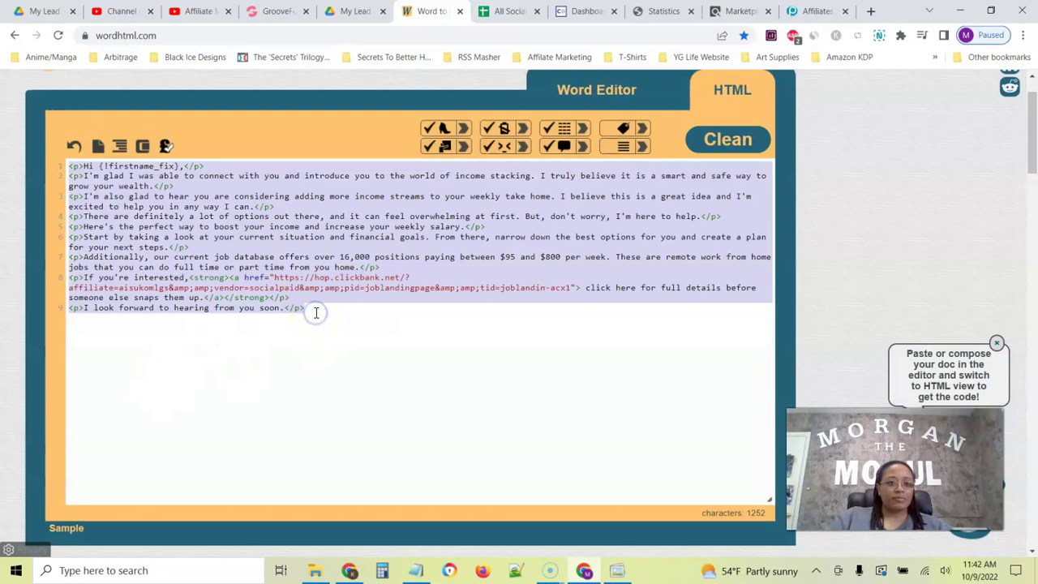
- Paste the copied HTML into the Email Body cell of the "Have you been thinking about making a career change?" row in the spreadsheet
click(501, 11)
double_click(457, 224)
right_click(457, 224)
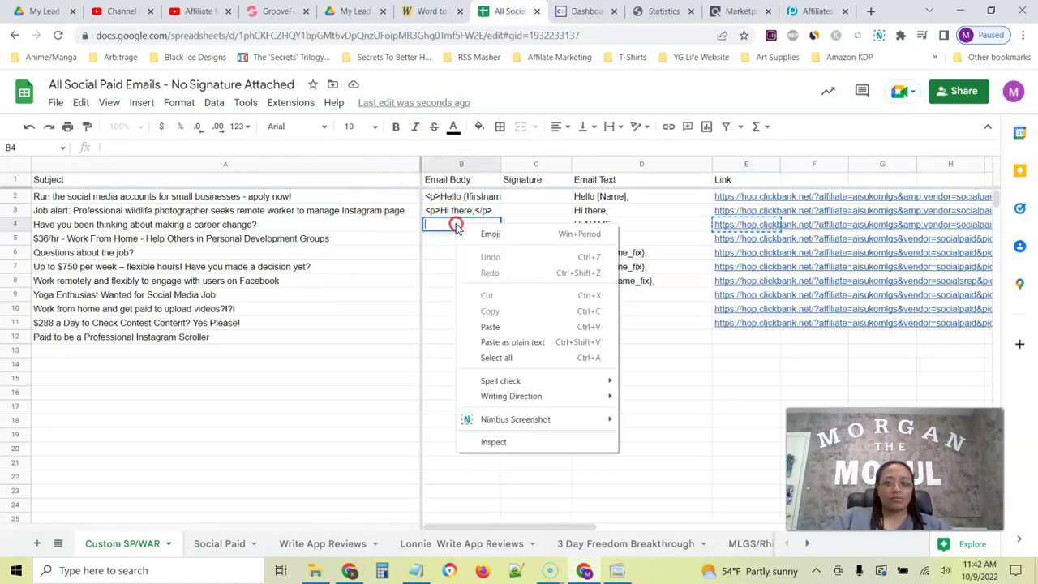
click(487, 326)
drag(487, 392, 499, 403)
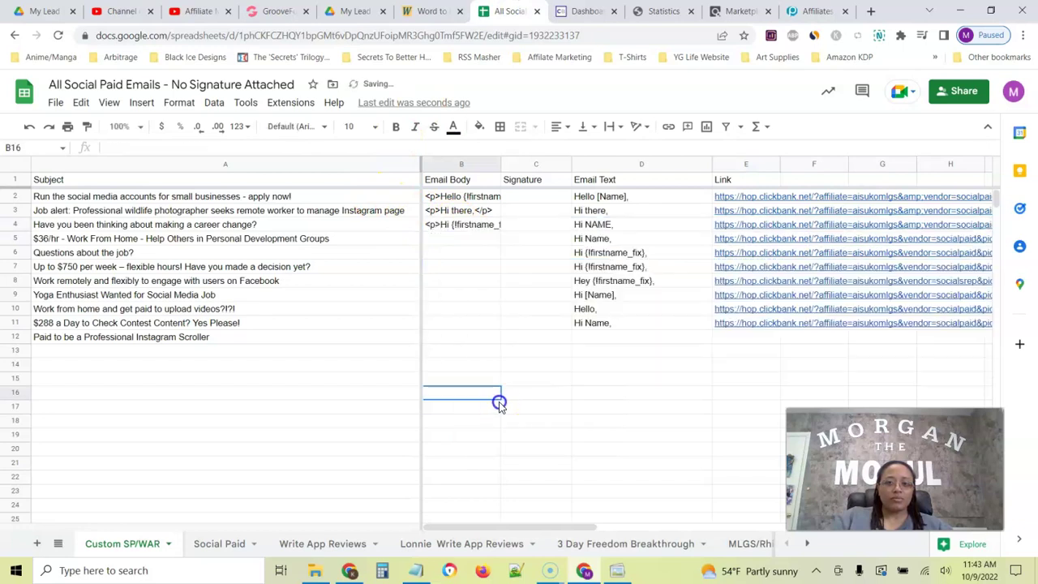
click(485, 280)
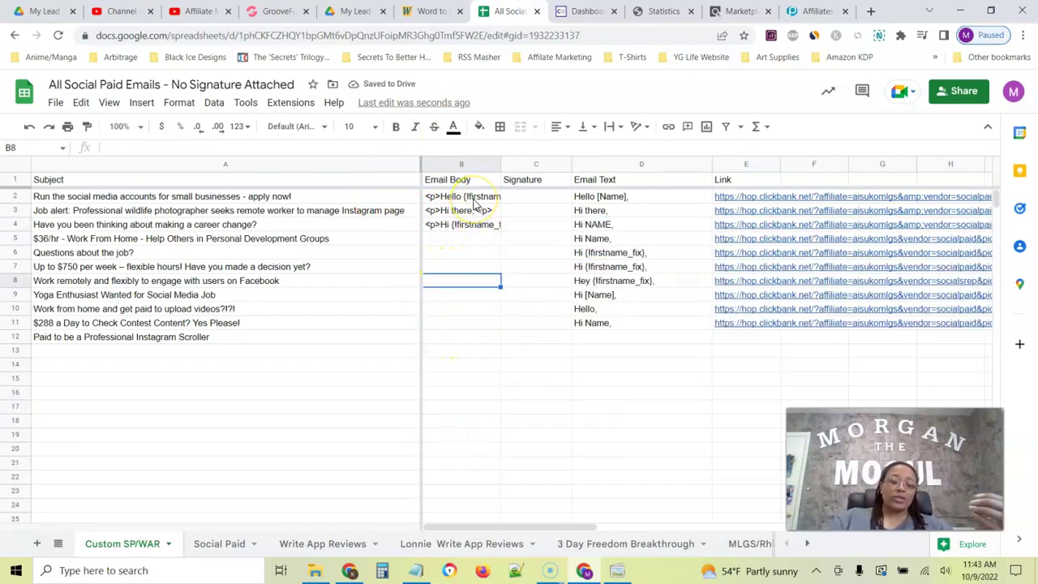
drag(474, 198, 476, 226)
click(477, 255)
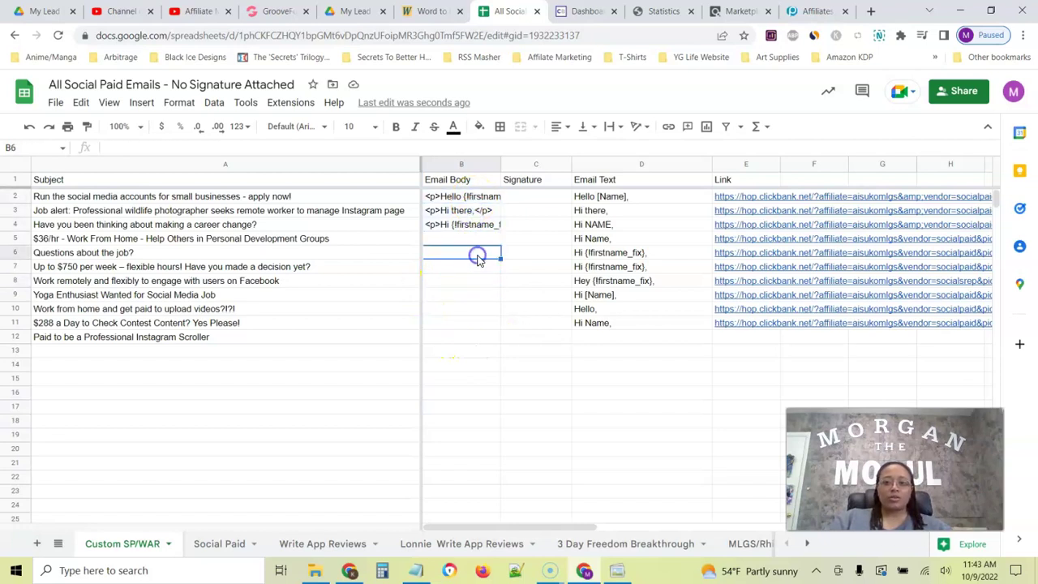
- Switch to Hoppy Copy and review the Cold Outreach Email form, follow-up drafts and bonus subject lines in SP Emails, then return to the spreadsheet
drag(363, 75, 391, 1)
click(313, 226)
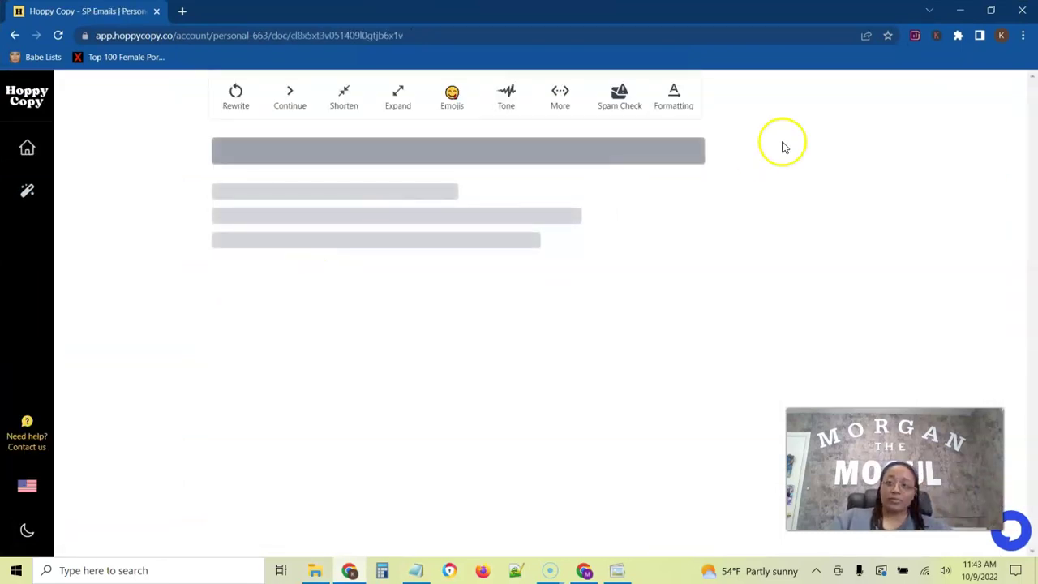
scroll(222, 227, down, 3)
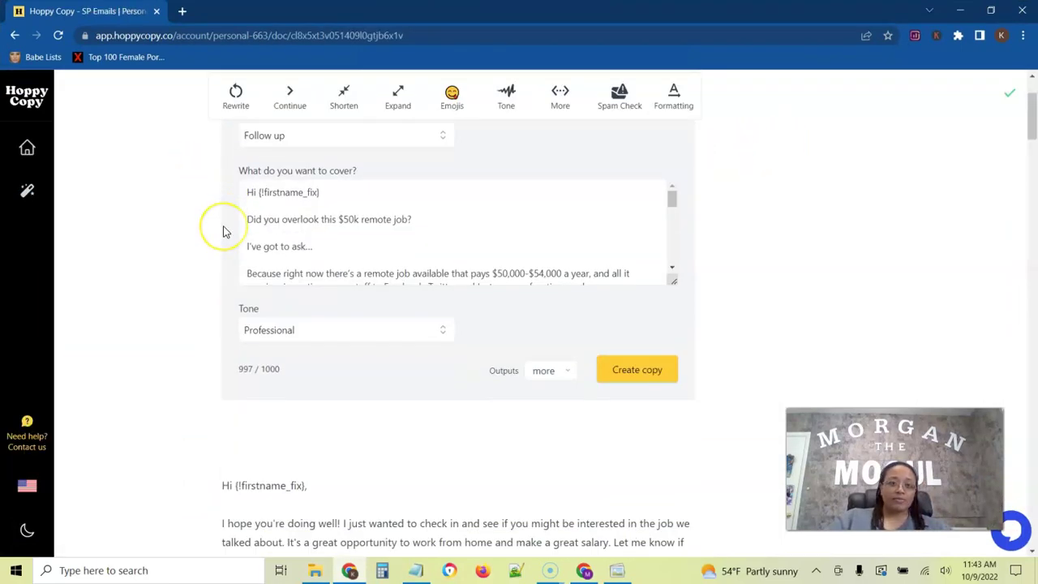
scroll(225, 230, up, 3)
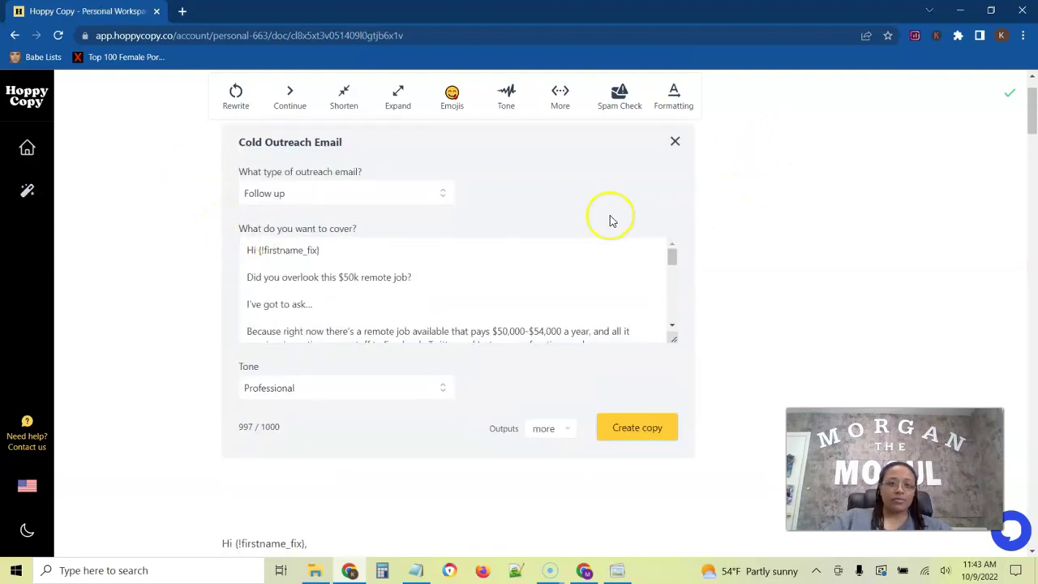
scroll(222, 306, down, 4)
scroll(321, 303, down, 1)
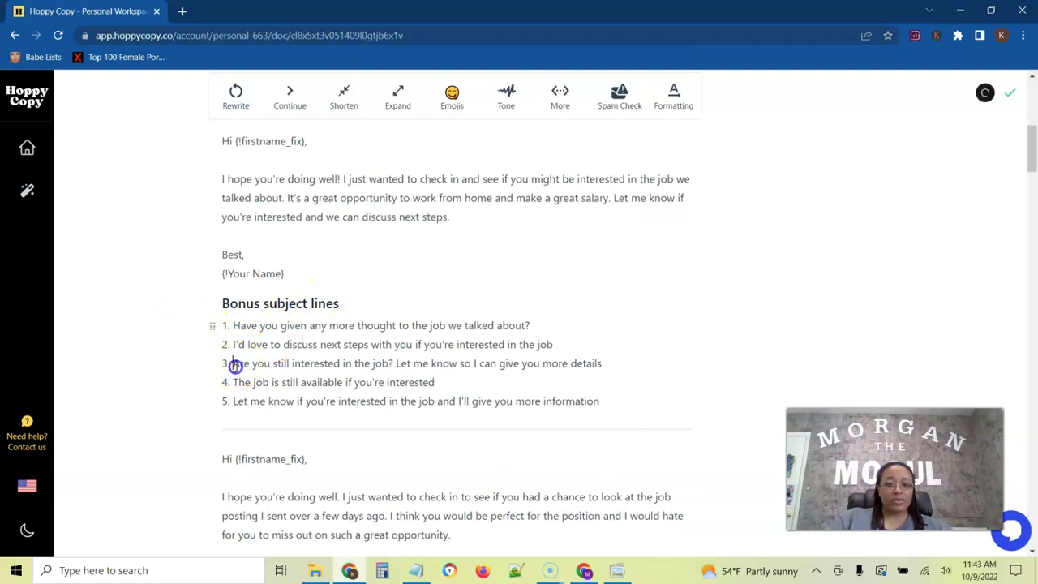
drag(233, 363, 399, 364)
scroll(541, 363, down, 10)
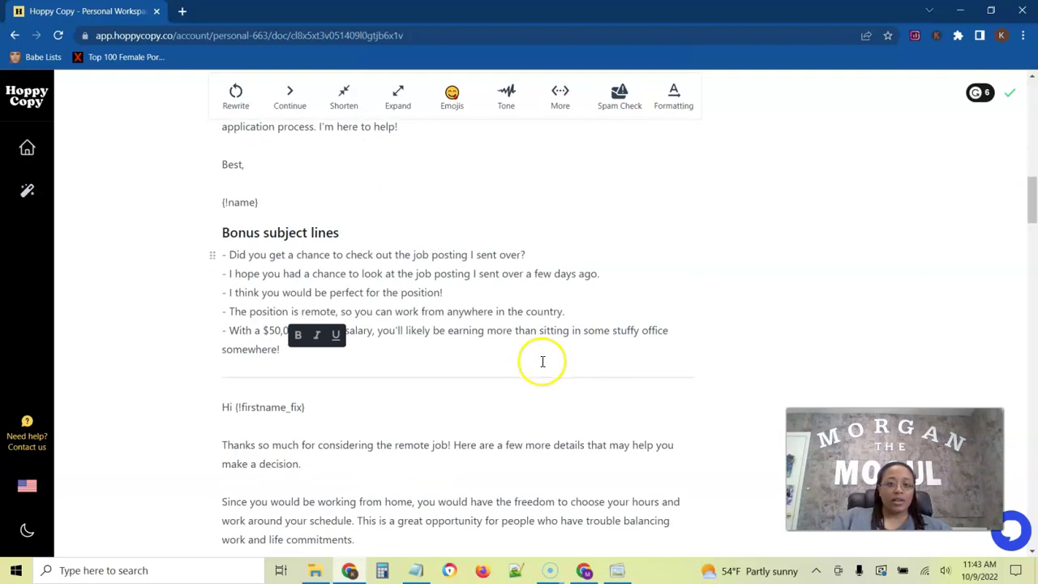
scroll(543, 359, down, 3)
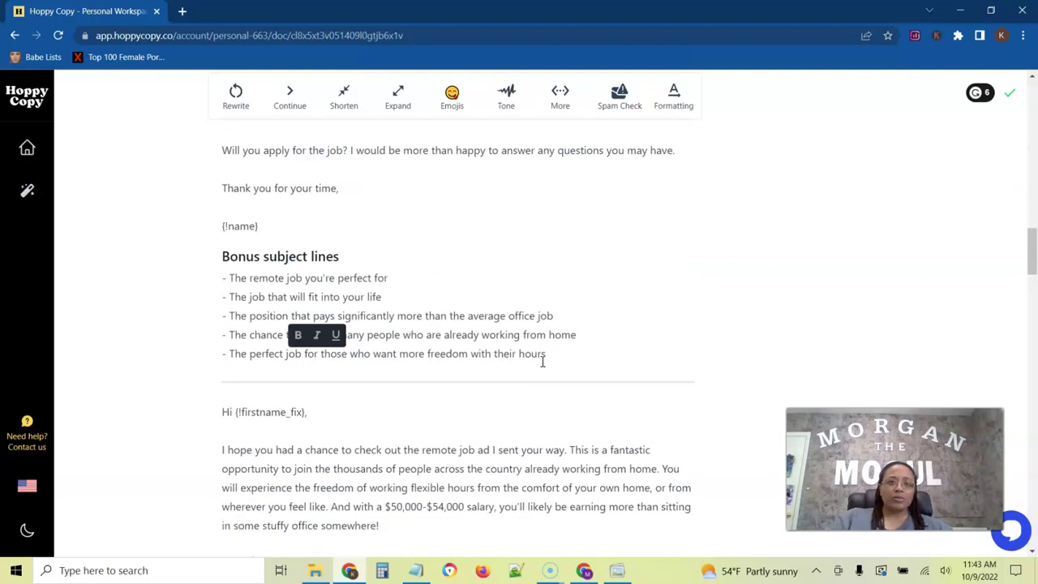
scroll(556, 355, up, 5)
scroll(595, 345, up, 15)
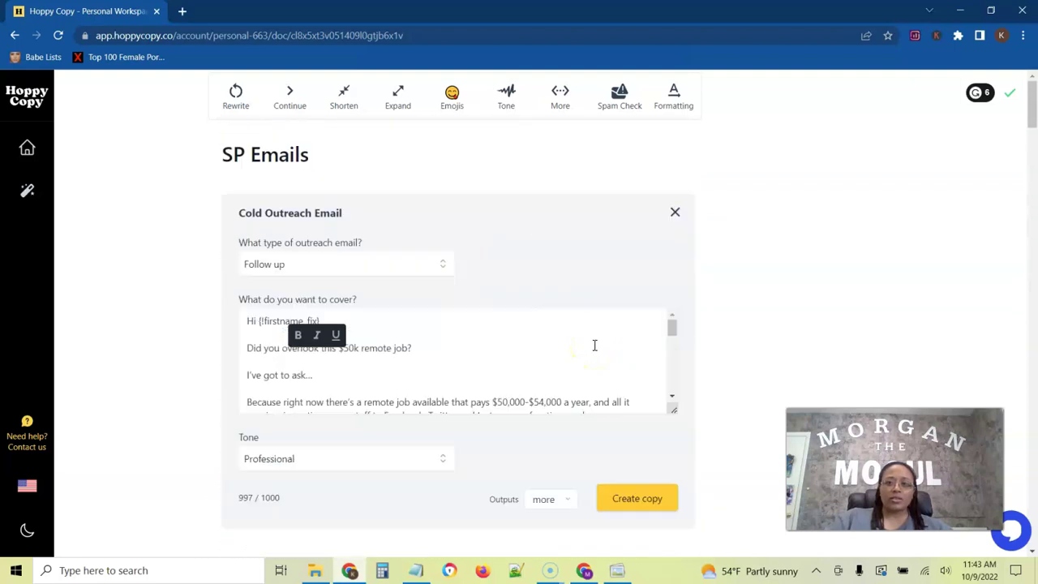
drag(671, 16, 0, 32)
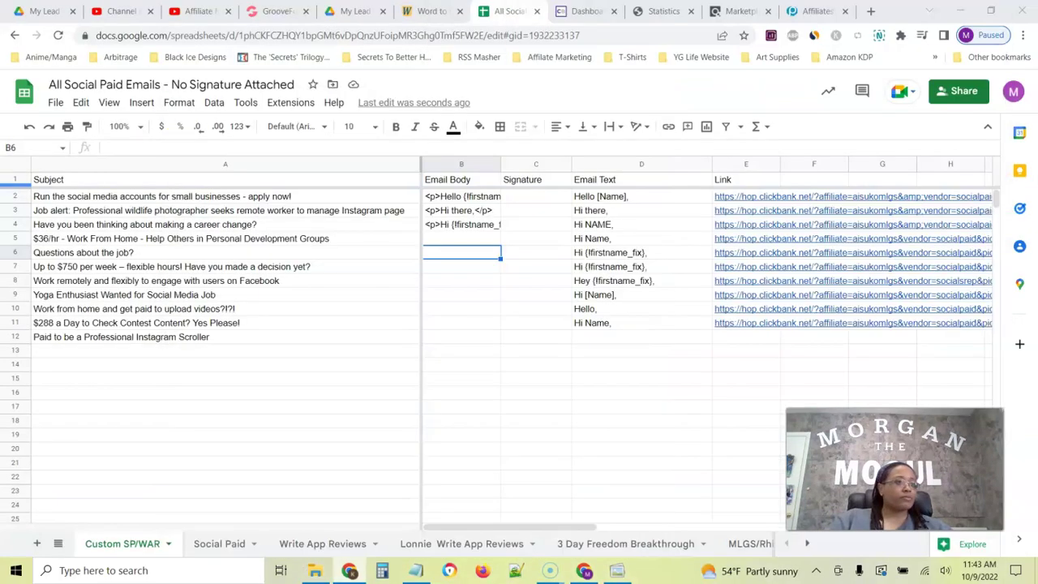